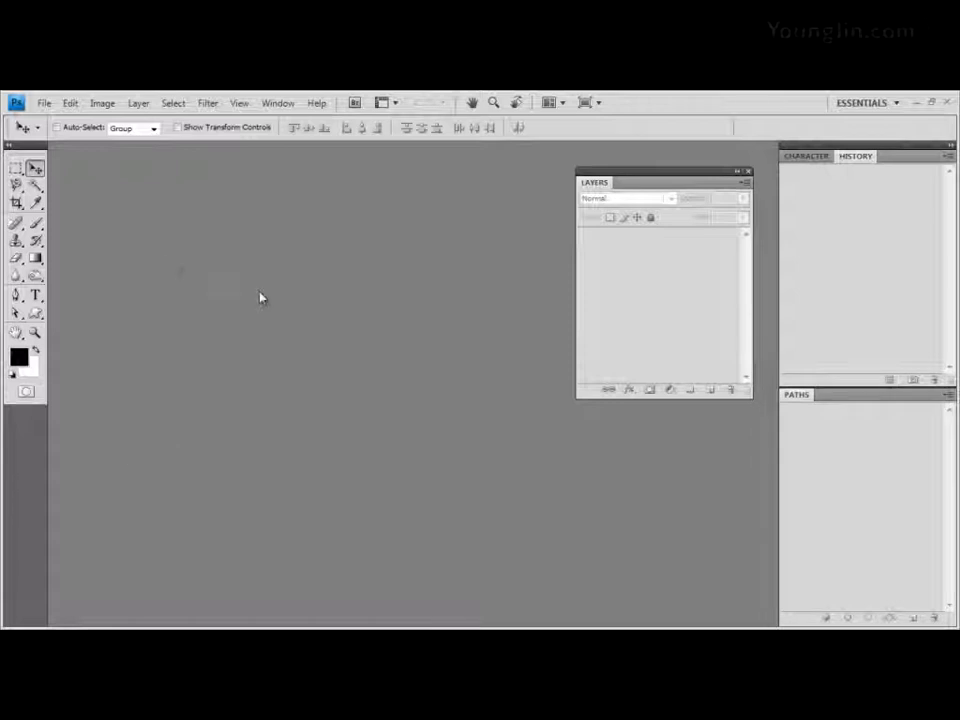
Step: Create a new 500 × 330 pixel document at 72 pixels/inch in 8-bit RGB Color with a white background
click(46, 103)
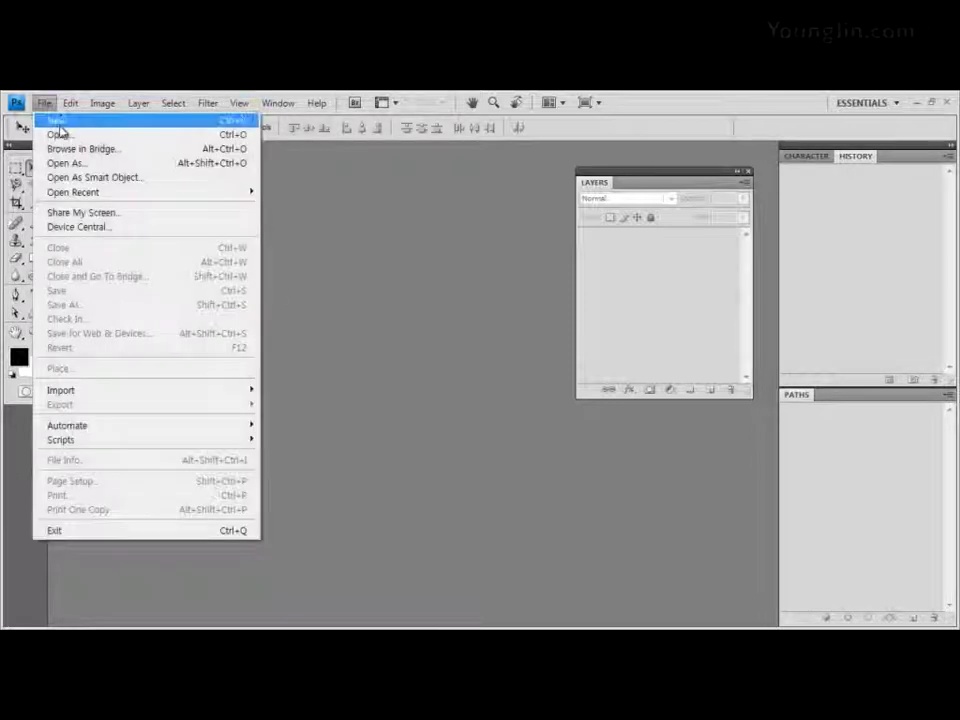
click(60, 132)
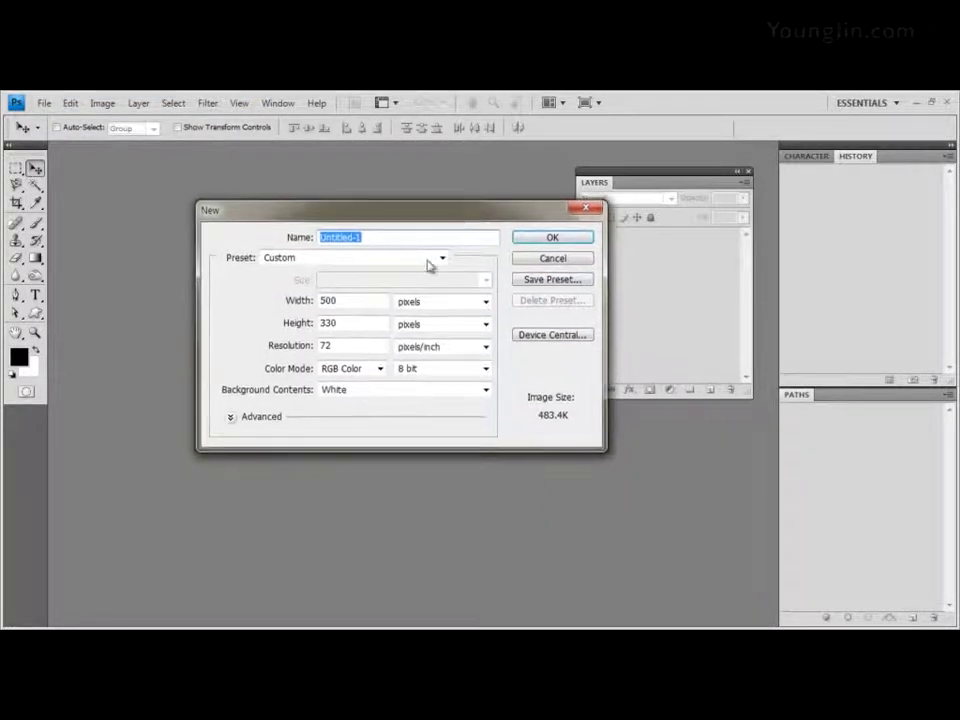
double_click(362, 301)
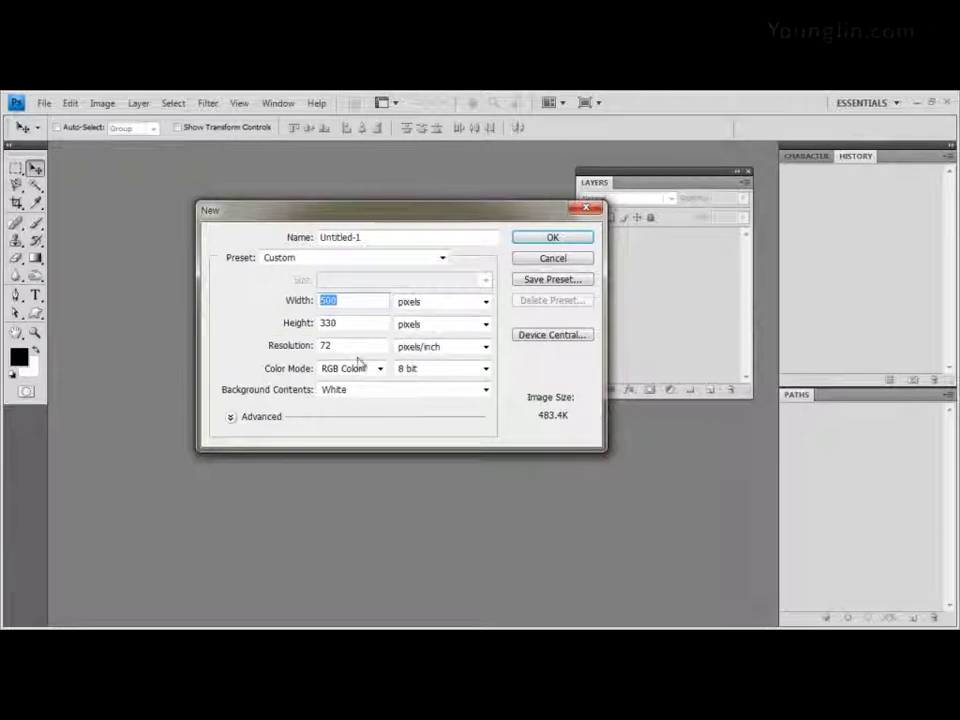
click(583, 238)
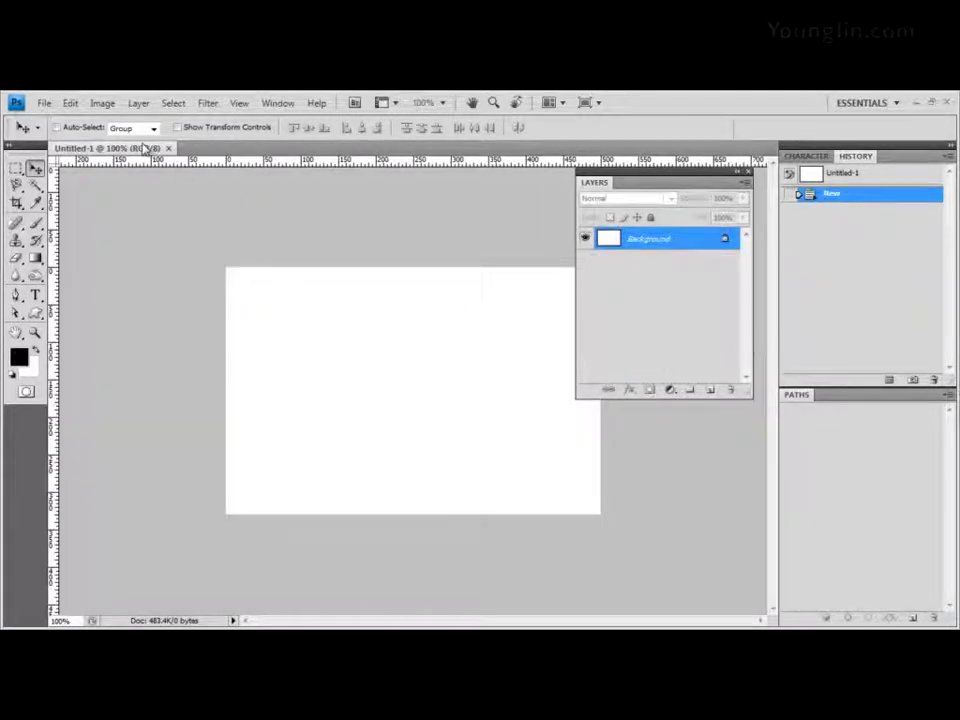
drag(145, 148, 245, 188)
Step: Save the document in Photoshop format as 기출유형따라하기-2.psd in the Part03 folder
click(44, 103)
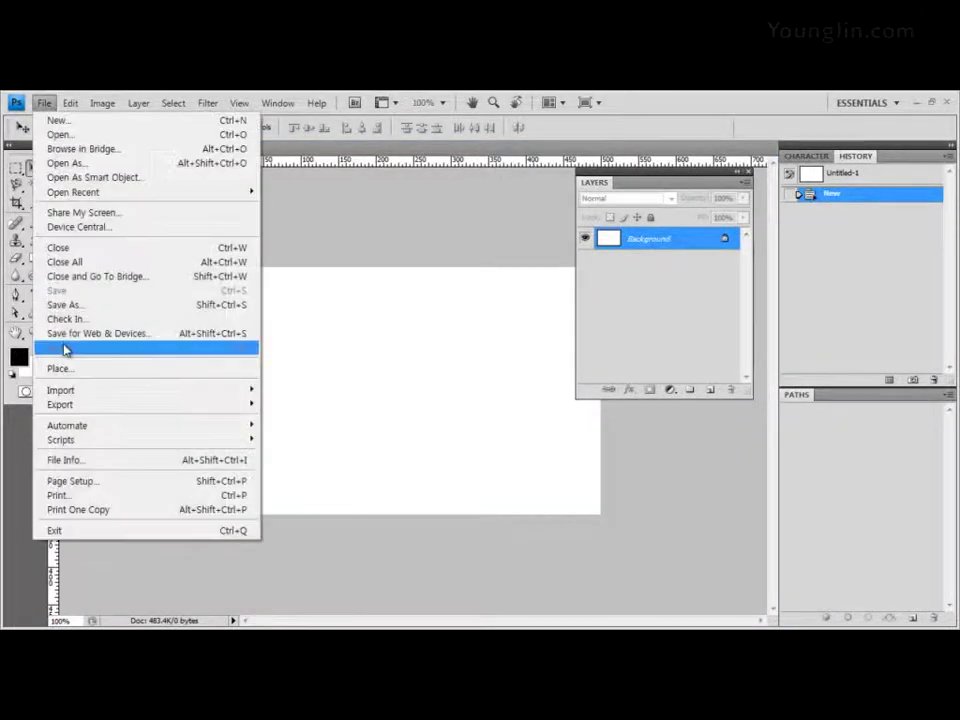
click(77, 306)
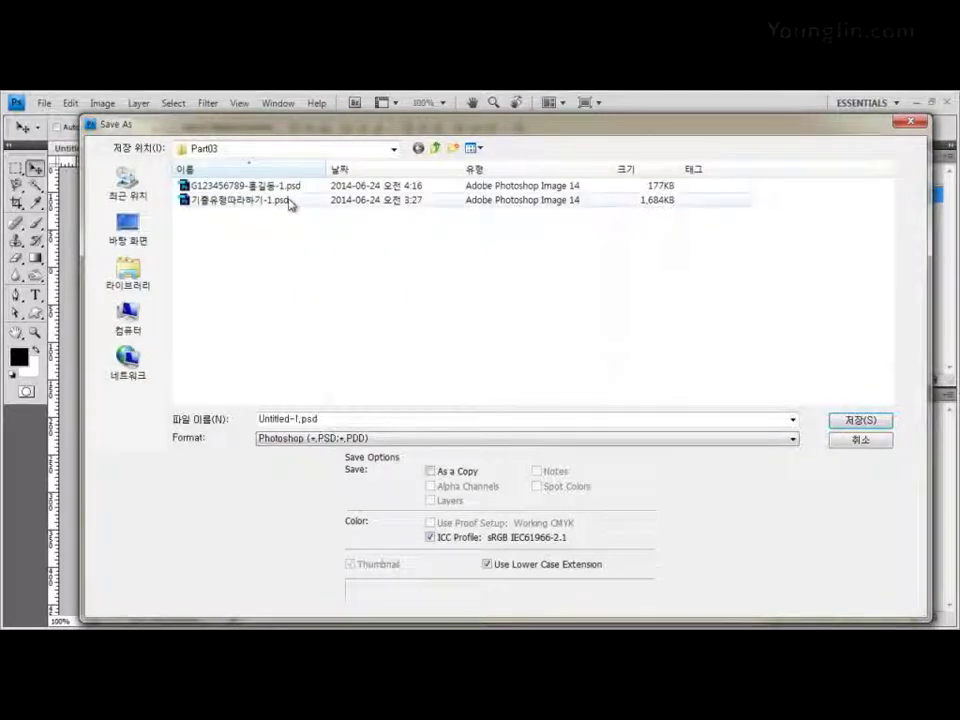
click(234, 187)
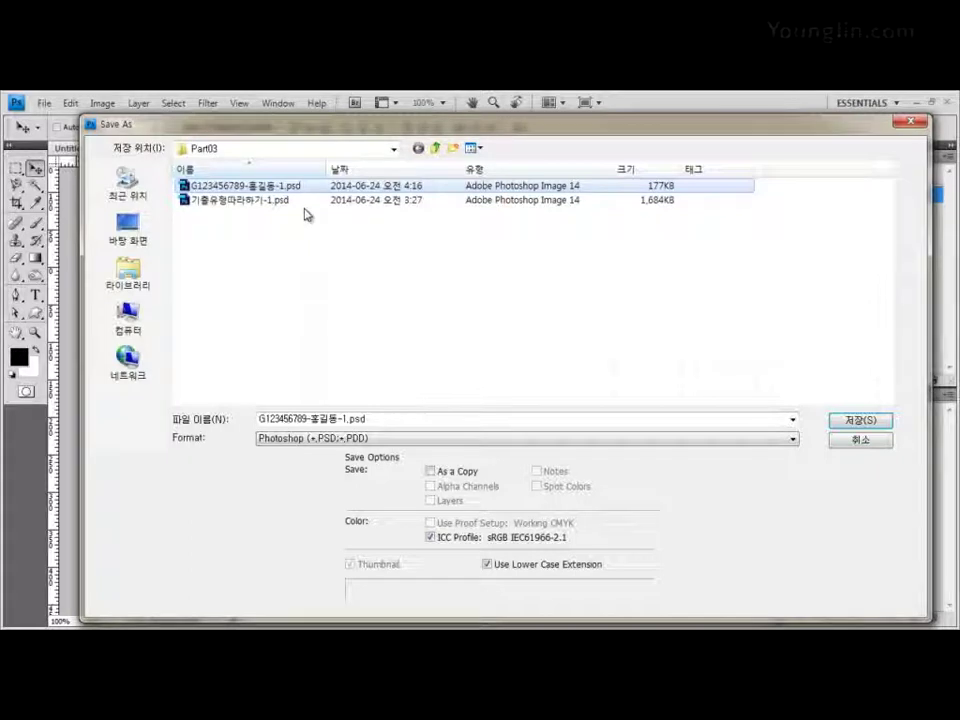
click(241, 208)
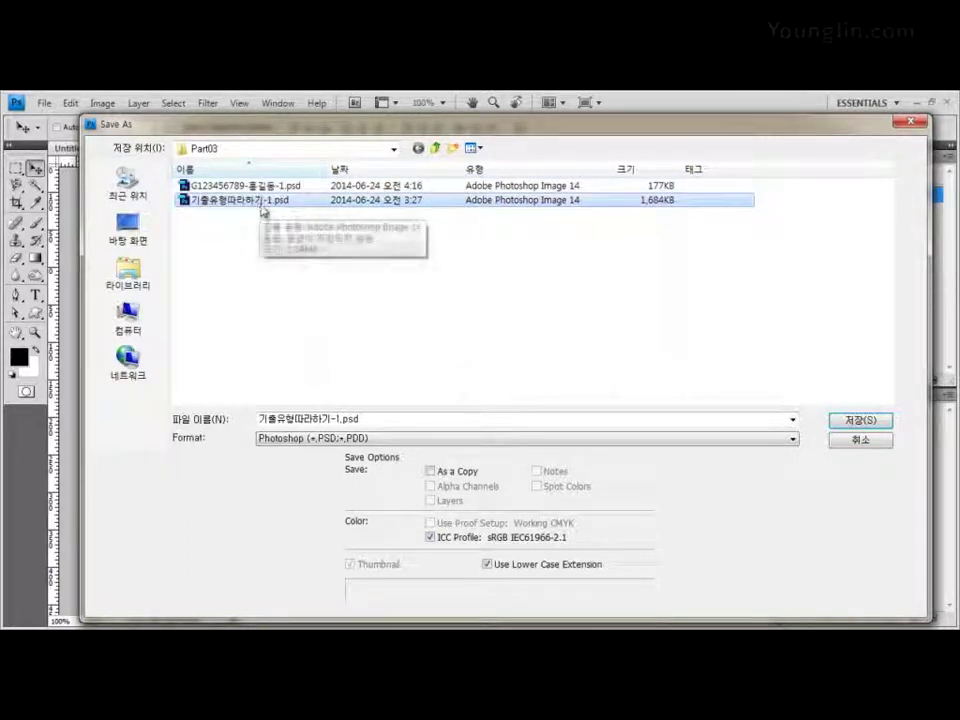
double_click(341, 419)
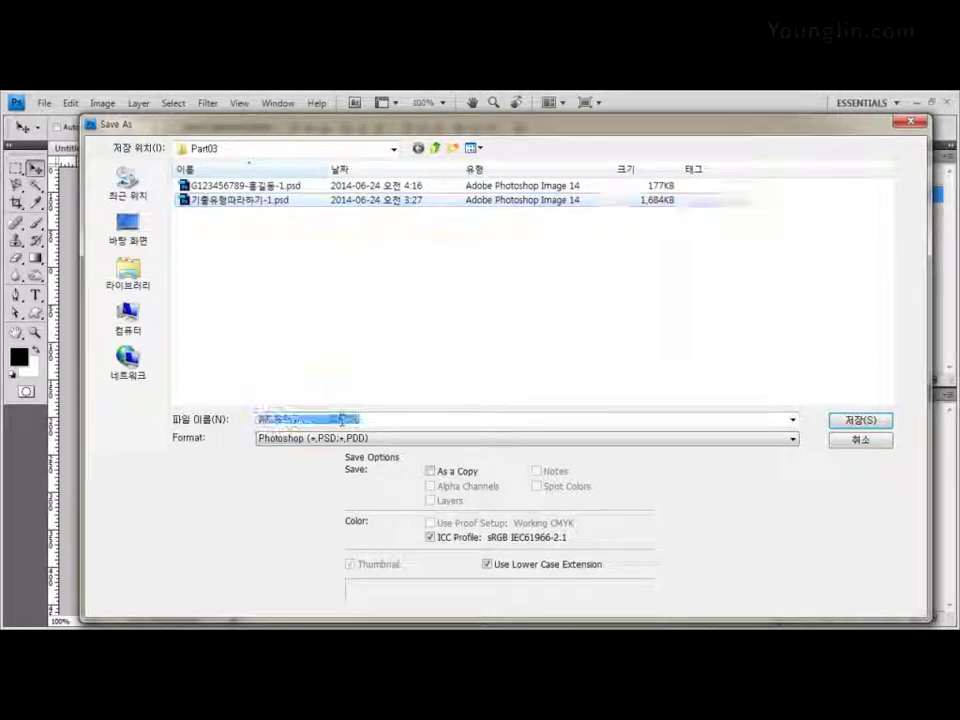
drag(336, 419, 344, 419)
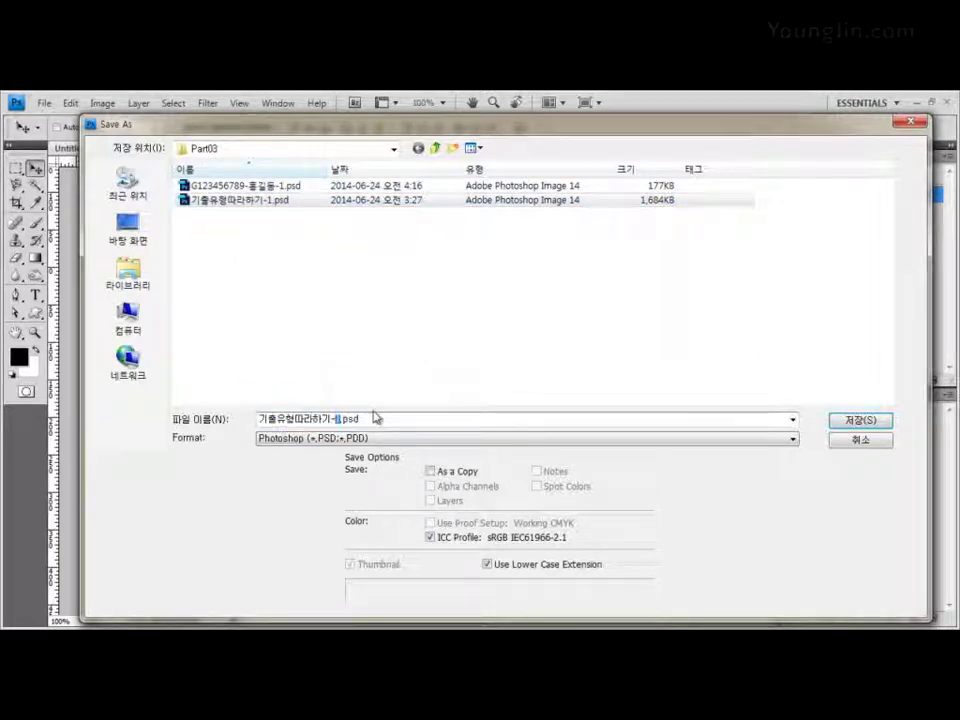
text(2)
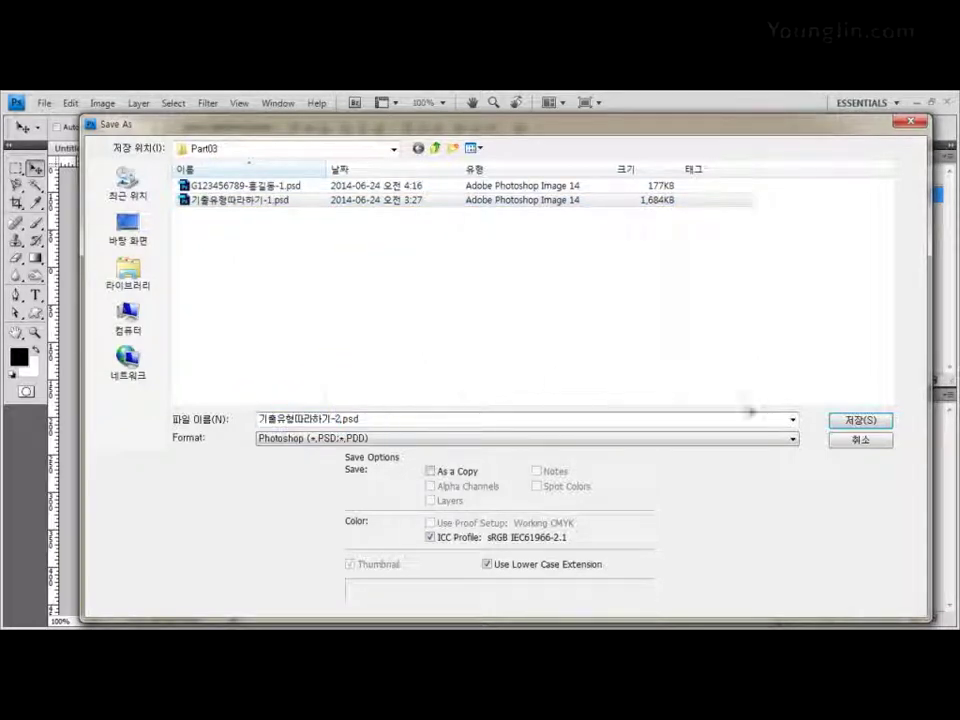
click(862, 421)
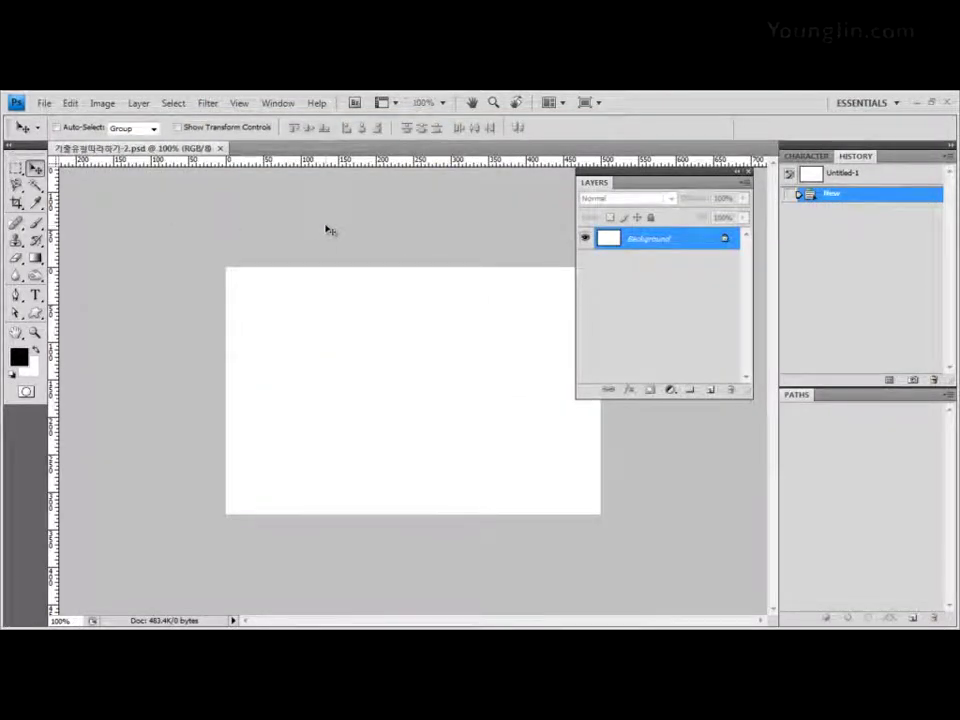
Step: Open the images 1급-4.jpg, 1급-5.jpg and 1급-6.jpg from the Part03 folder in Photoshop
key(alt+Tab)
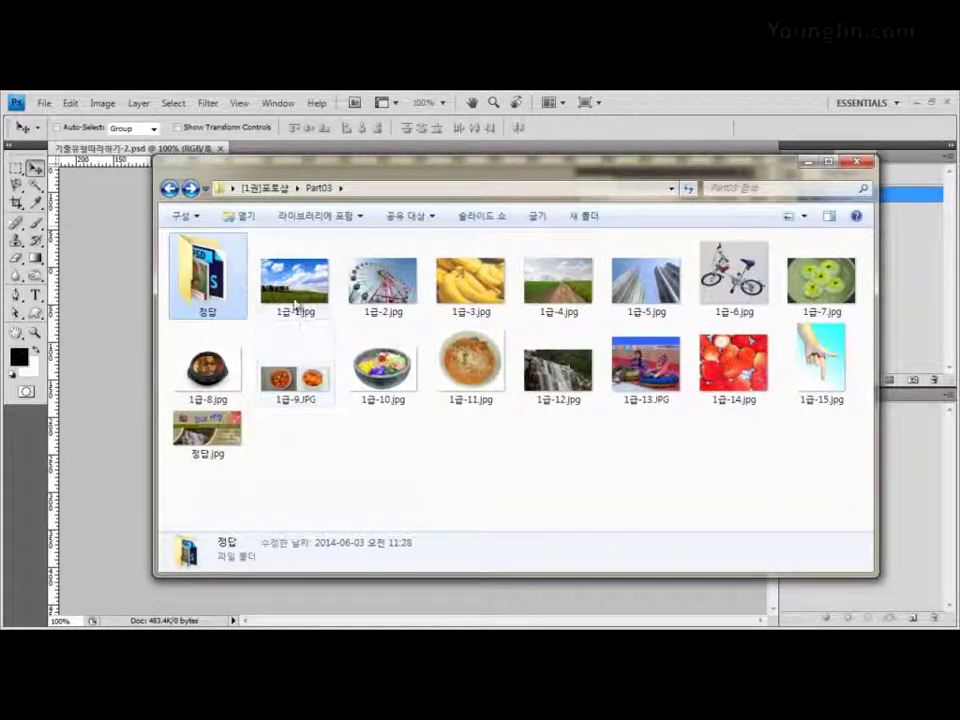
click(300, 302)
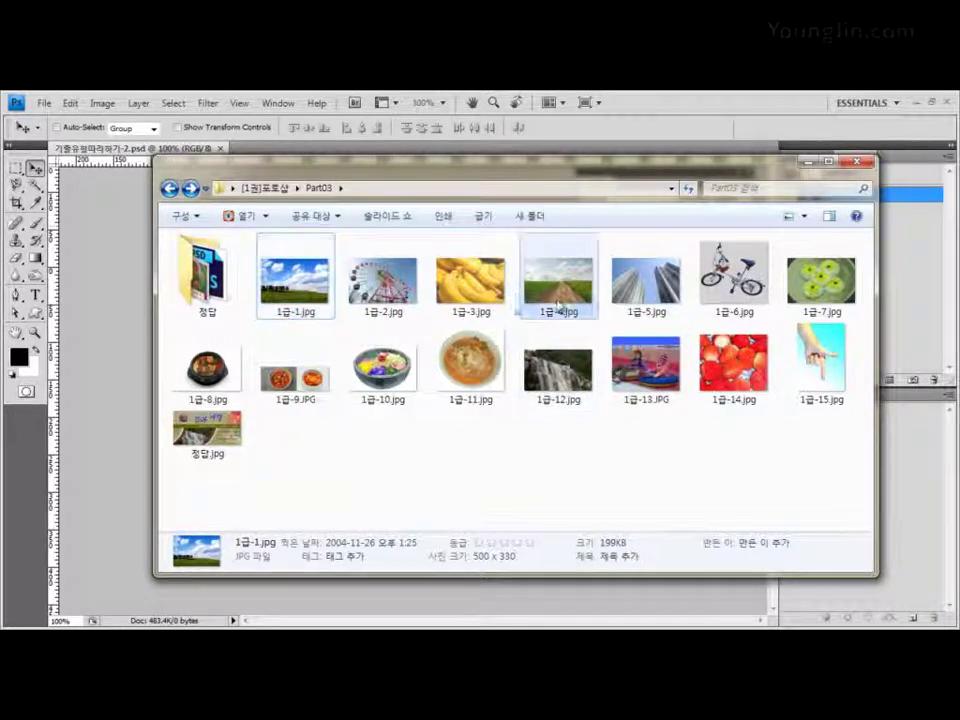
drag(517, 320, 118, 371)
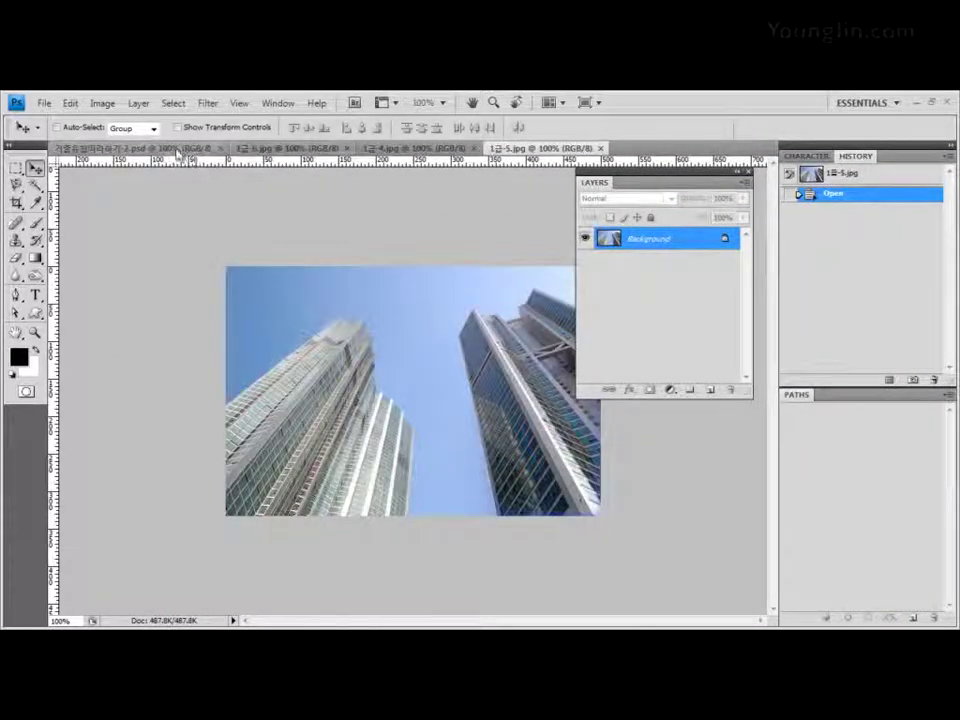
Step: Float 기출유형따라하기-2.psd in its own window and bring 1급-4.jpg to the front among the docked images
drag(135, 148, 272, 236)
drag(307, 193, 264, 231)
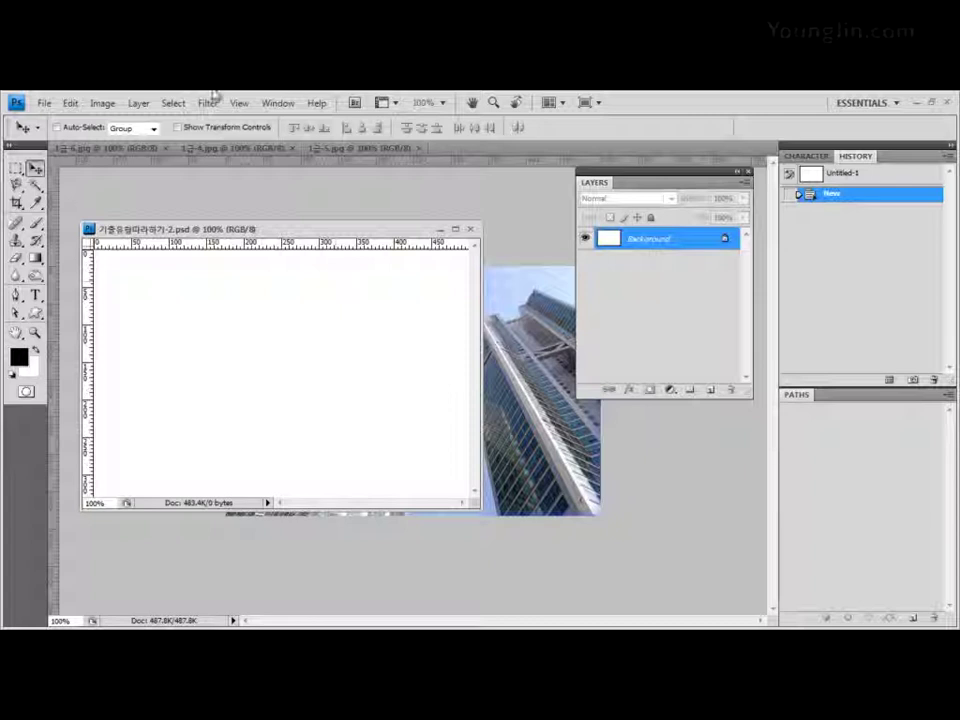
click(250, 148)
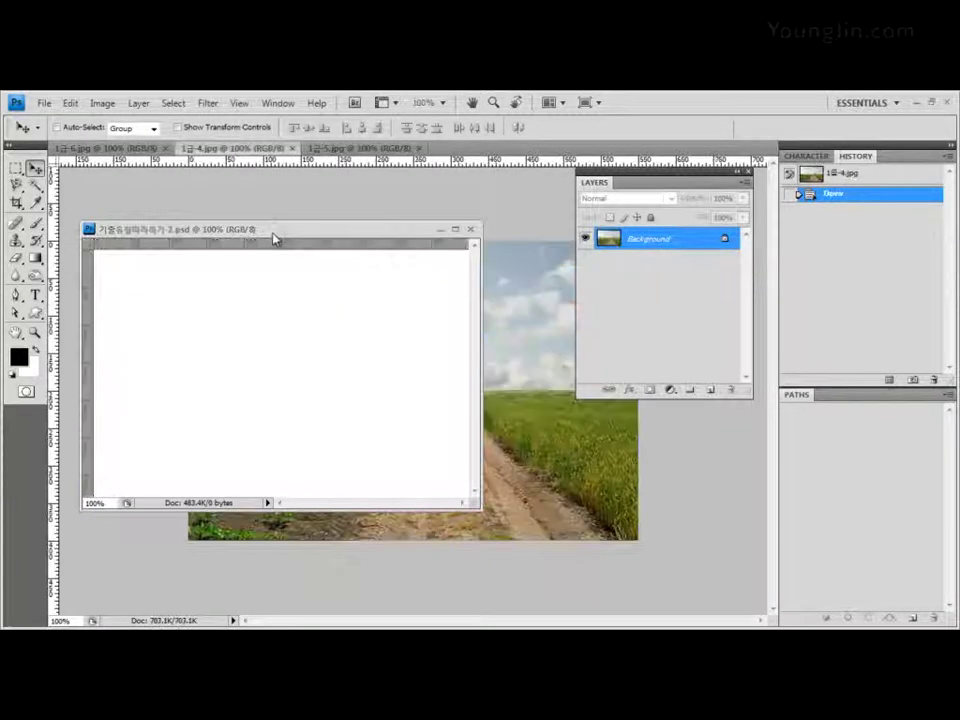
drag(275, 238, 380, 529)
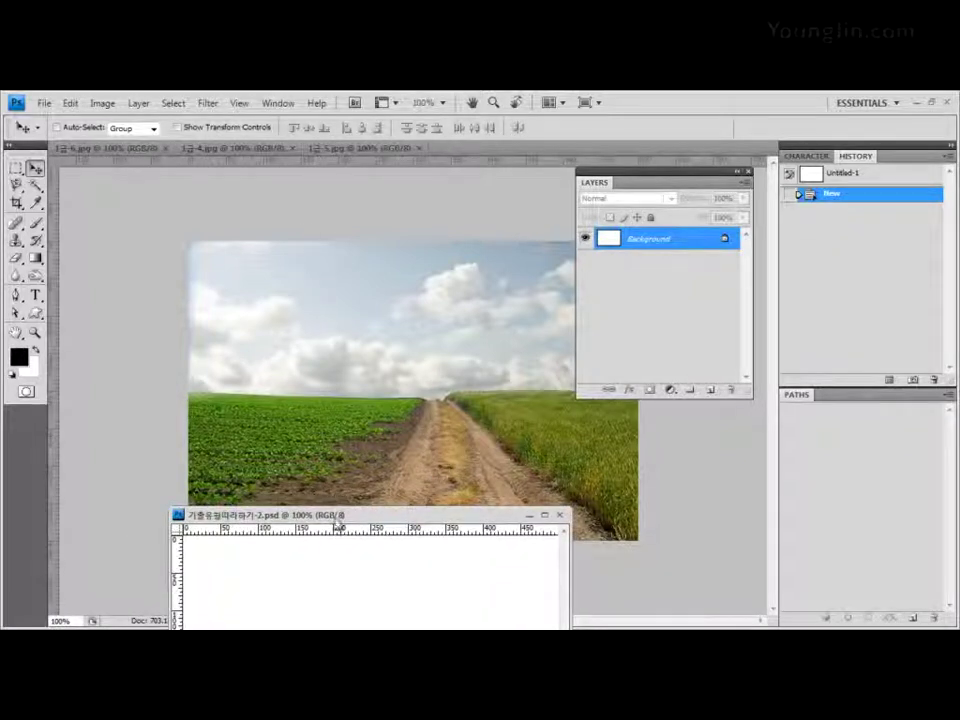
drag(339, 518, 248, 243)
Step: Float 1급-4.jpg beside the working document and copy its landscape photo into 기출유형따라하기-2.psd as a new layer
drag(257, 150, 265, 294)
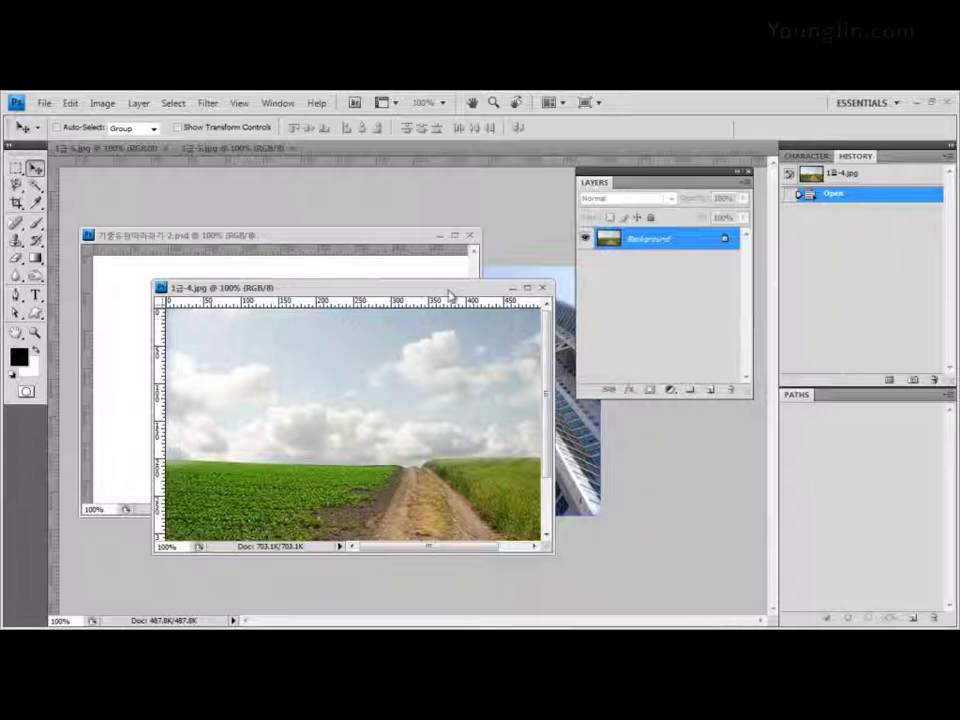
drag(450, 295, 673, 311)
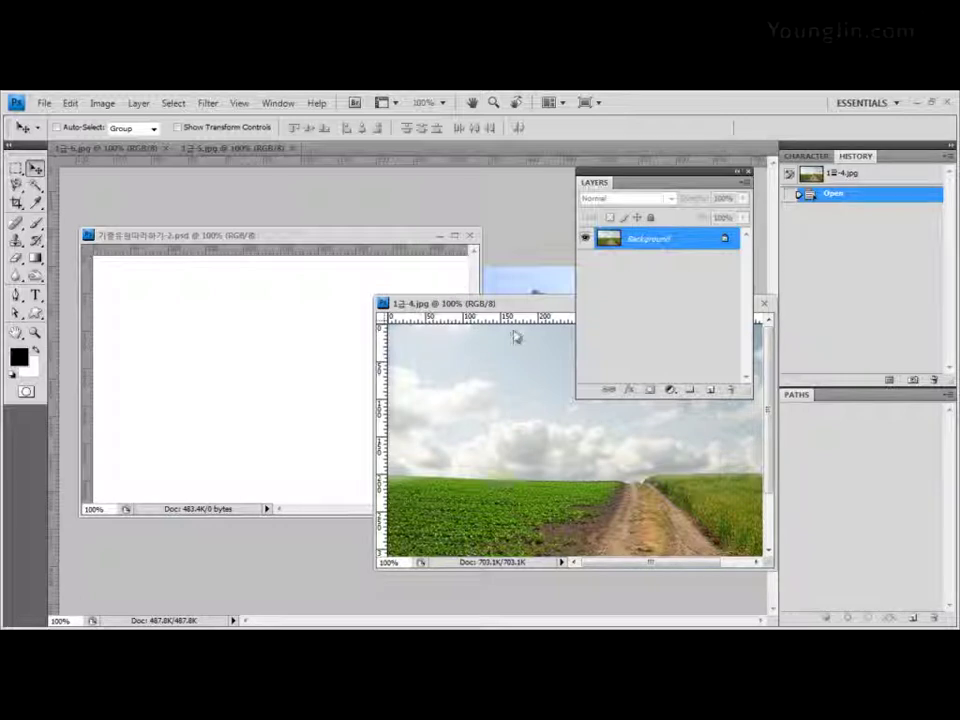
drag(532, 307, 450, 293)
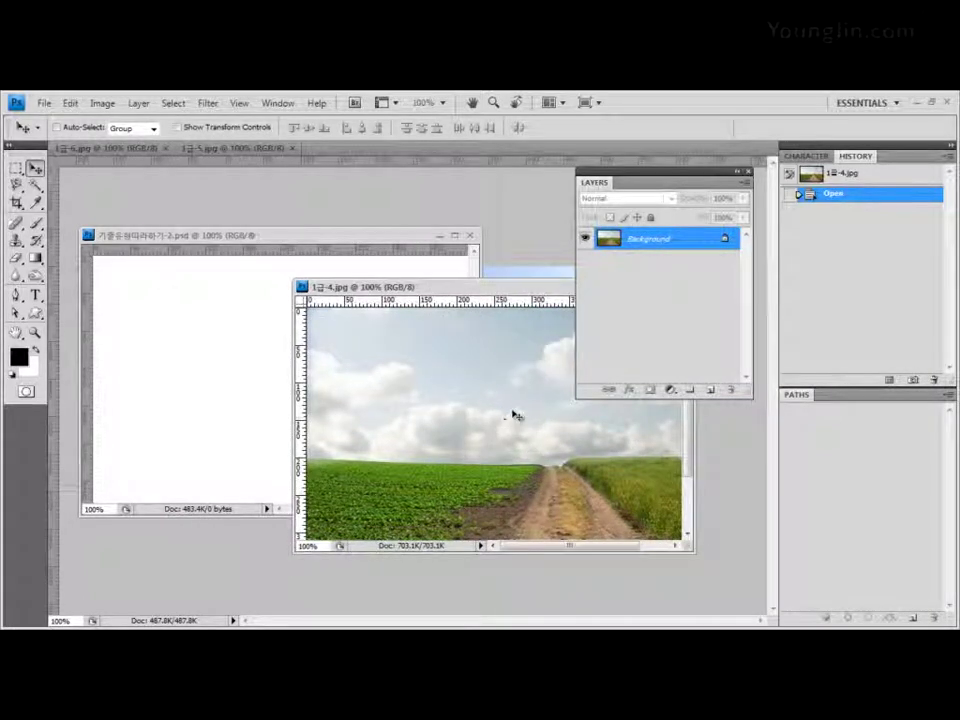
drag(516, 415, 225, 371)
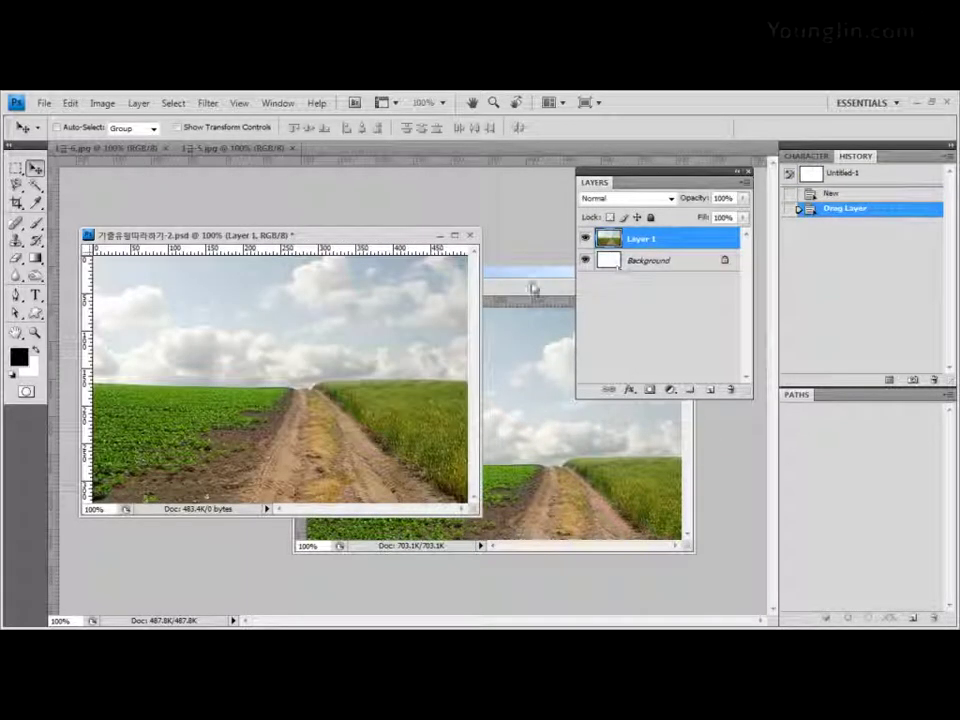
Step: Close 1급-4.jpg and reposition the 기출유형따라하기-2.psd window in the workspace
drag(531, 285, 369, 201)
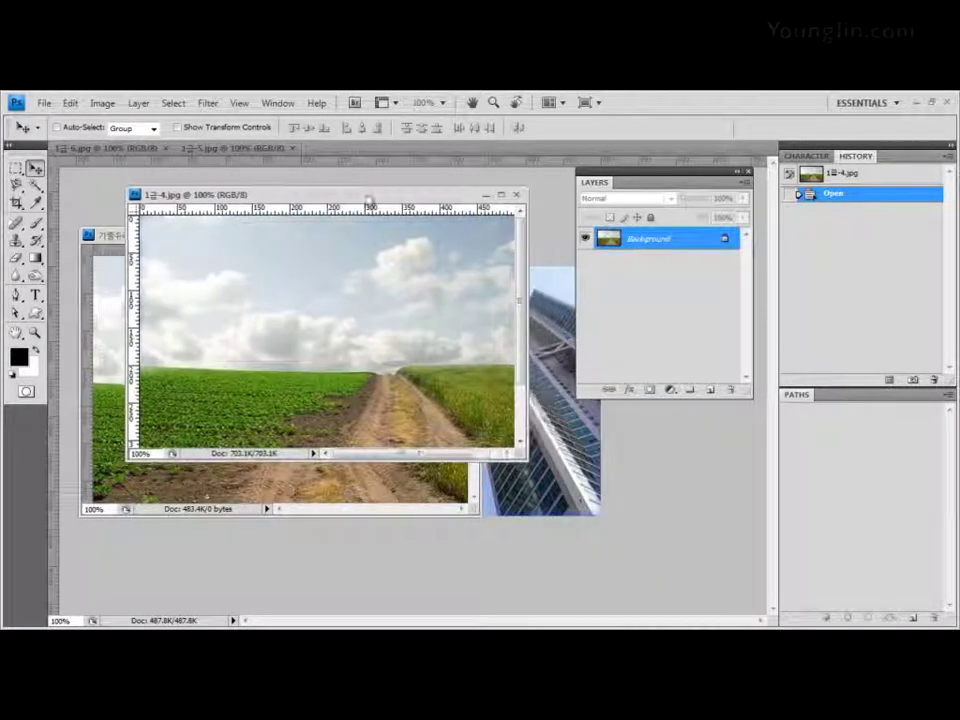
click(514, 196)
drag(406, 199, 388, 193)
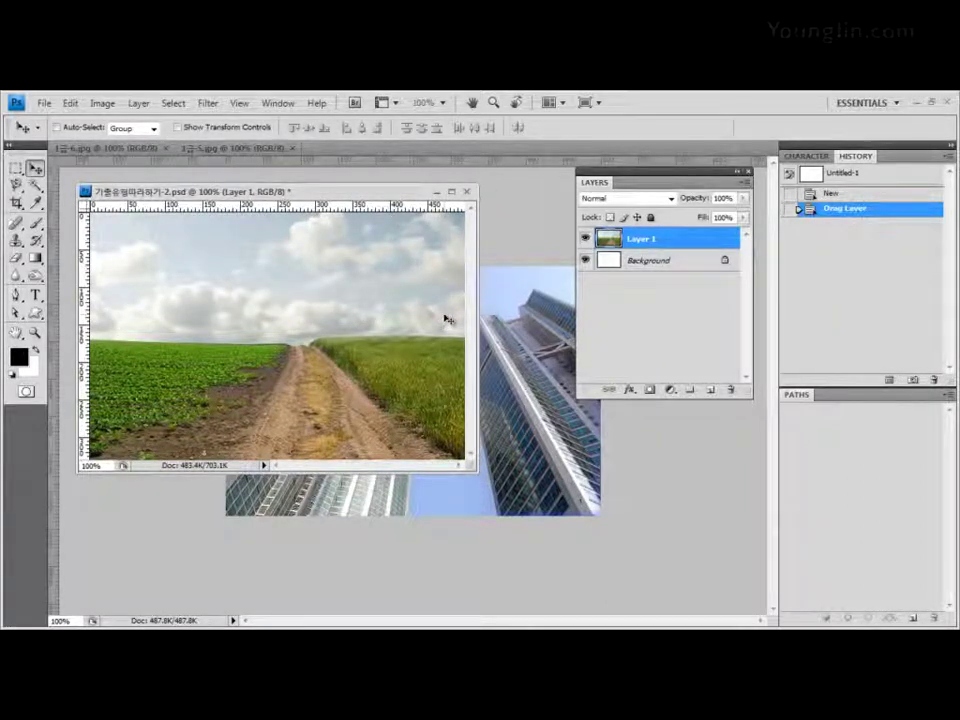
key(ctrl+minus)
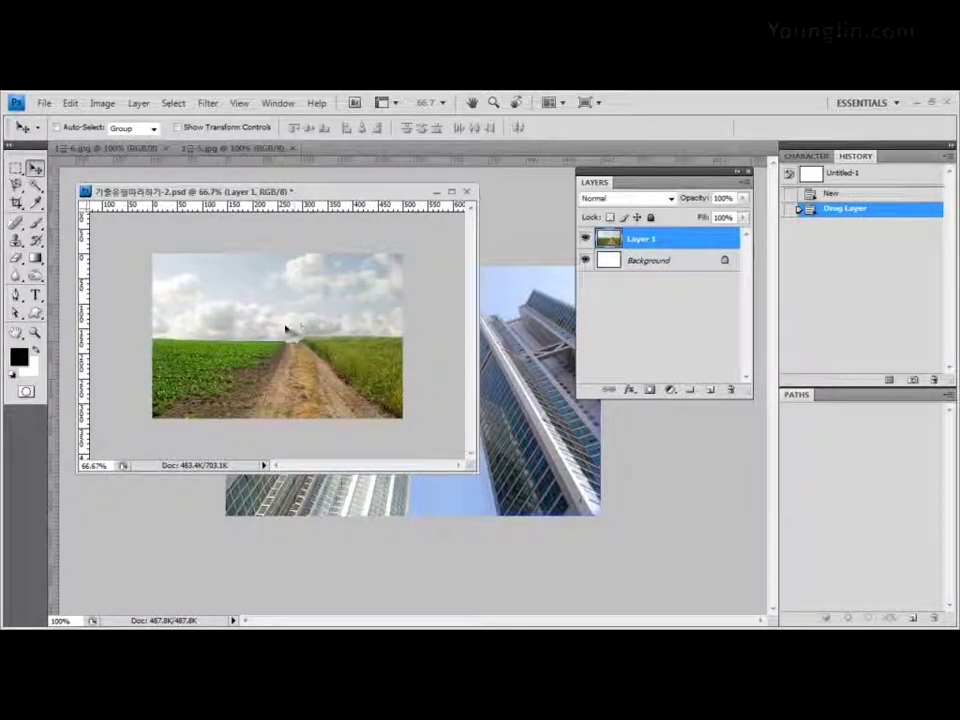
key(ctrl+t)
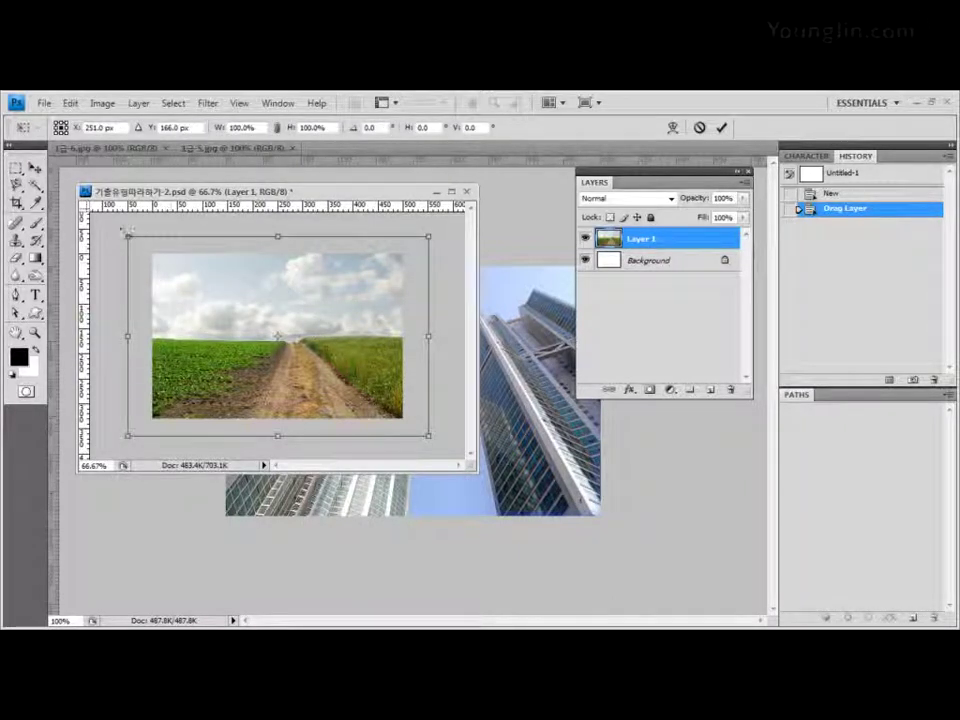
mouse_move(123, 232)
mouse_down()
mouse_move(150, 249)
mouse_move(127, 237)
mouse_up()
mouse_move(321, 326)
mouse_down()
mouse_move(296, 324)
mouse_move(315, 321)
mouse_move(317, 337)
mouse_up()
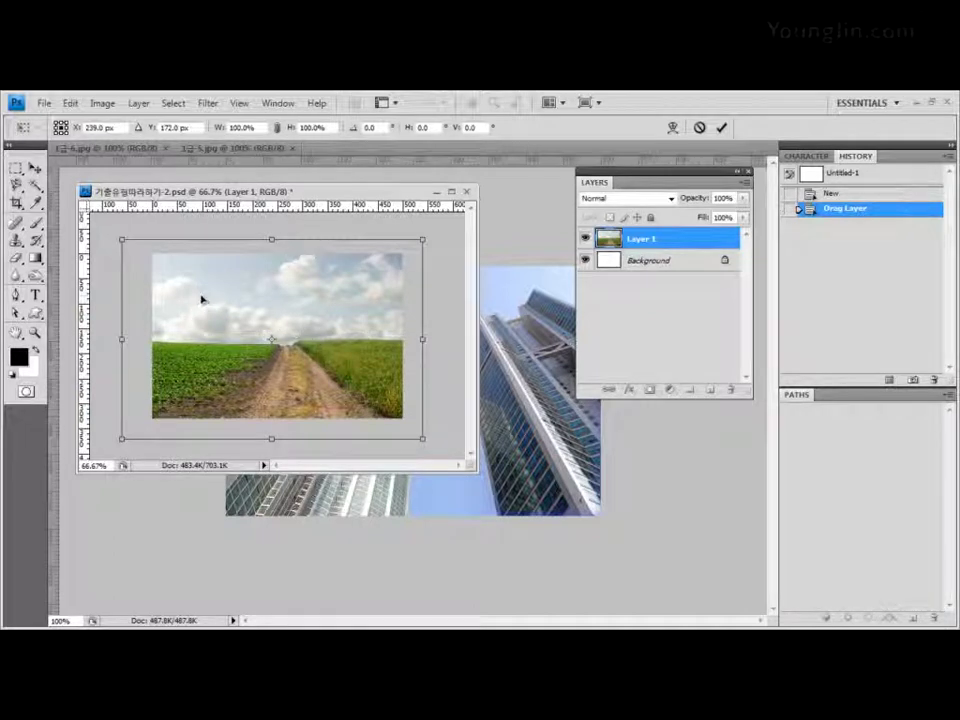
key(Return)
key(ctrl+plus)
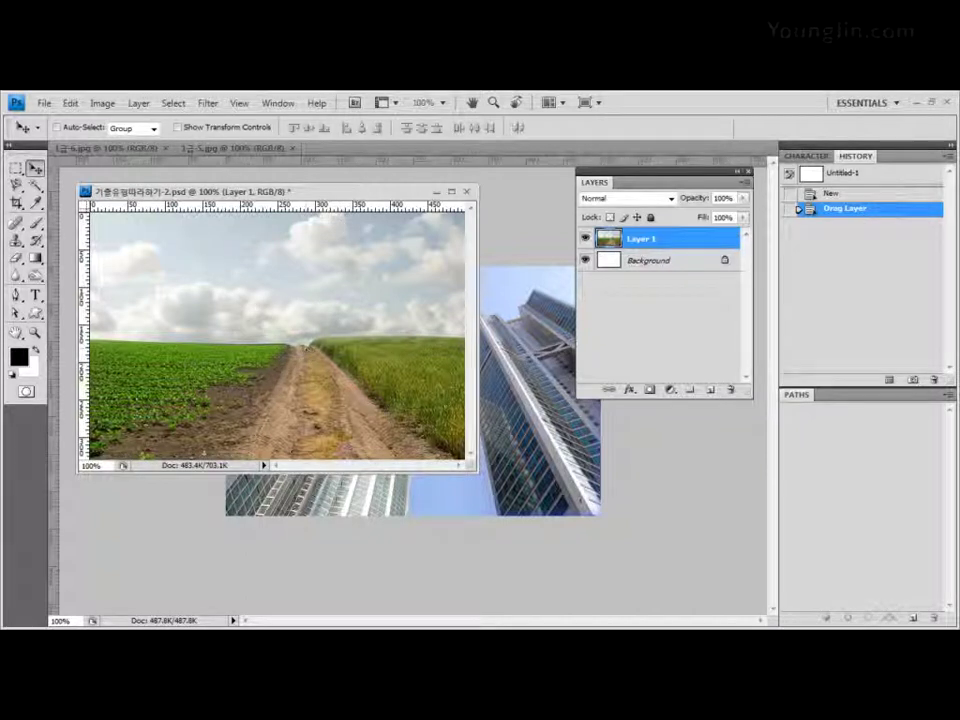
Step: Move the landscape layer to the right and slightly down, keeping the whole canvas covered by the photo
drag(308, 352, 347, 386)
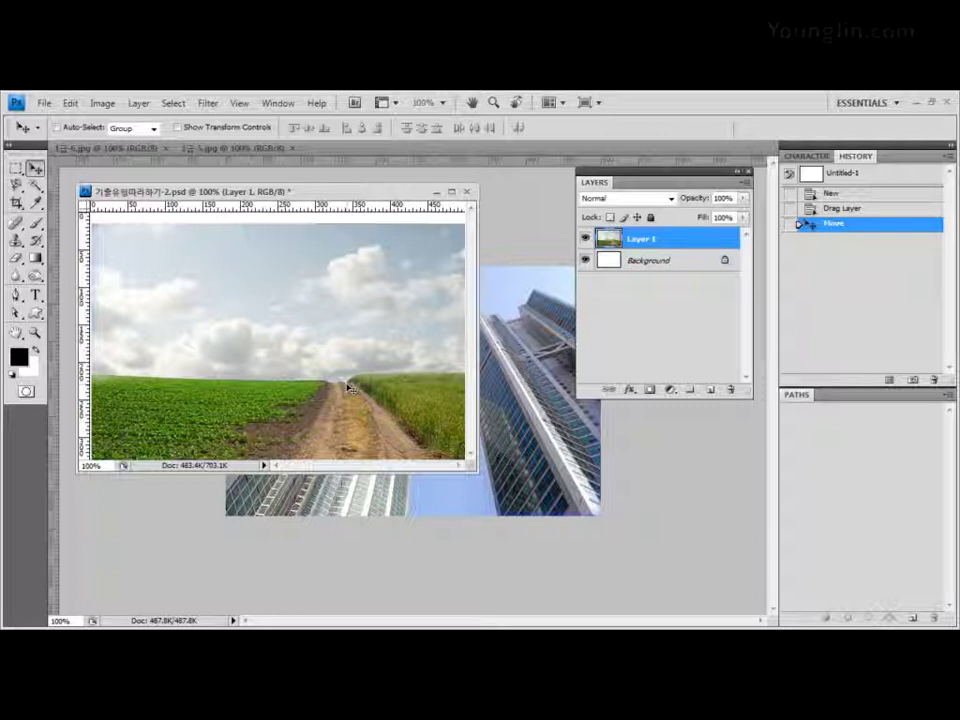
drag(349, 386, 346, 386)
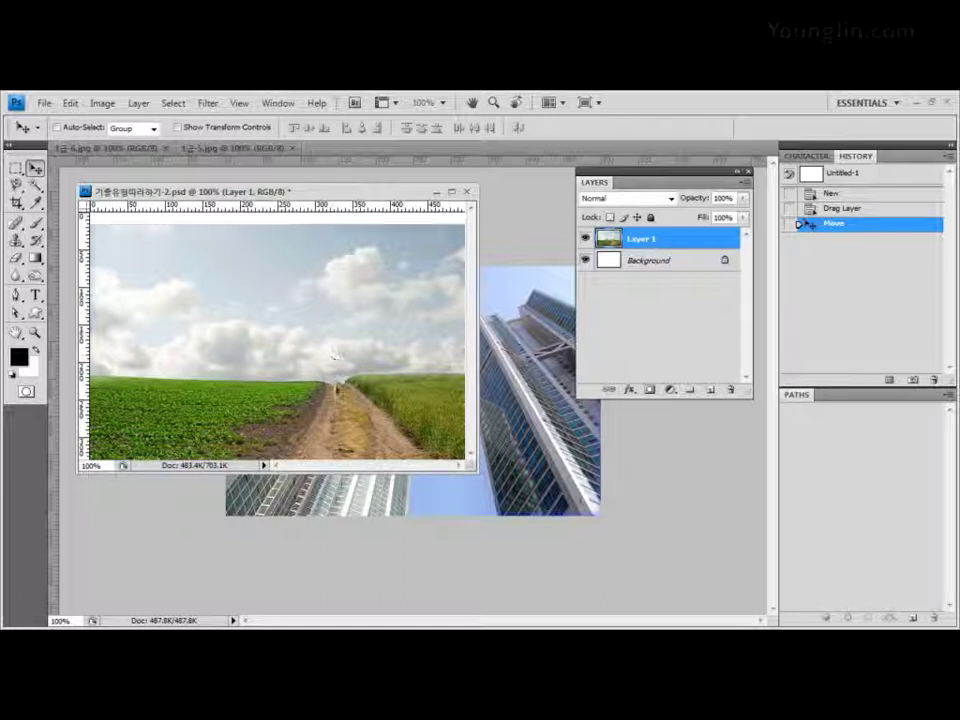
drag(343, 390, 341, 372)
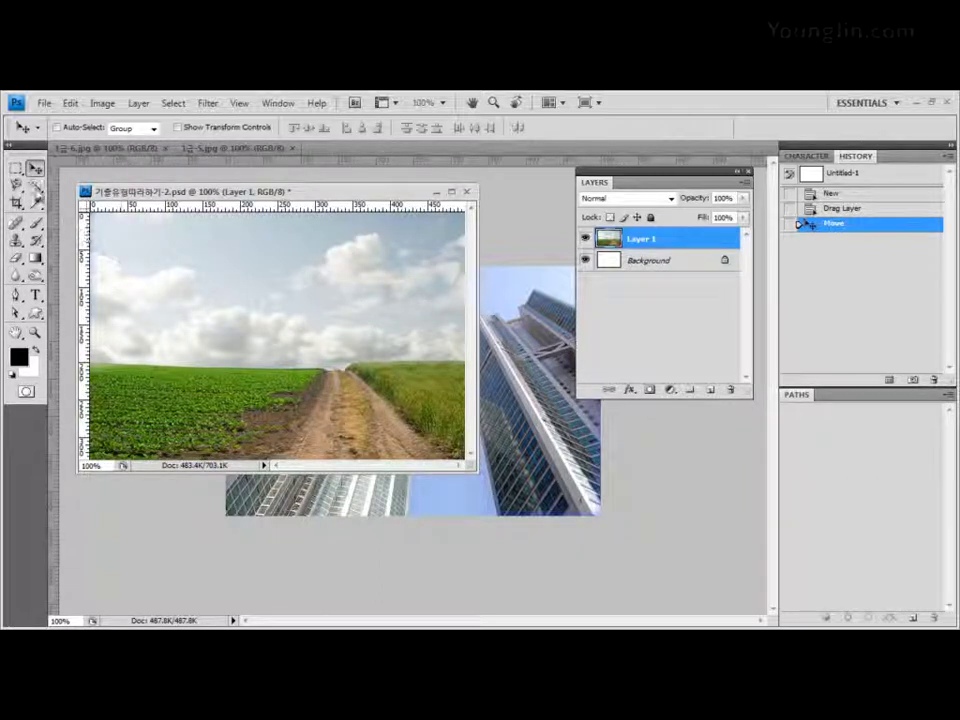
Step: Try Magic Wand selections on the grass field right of the dirt path and on the sky at tolerance 12
click(35, 186)
click(40, 197)
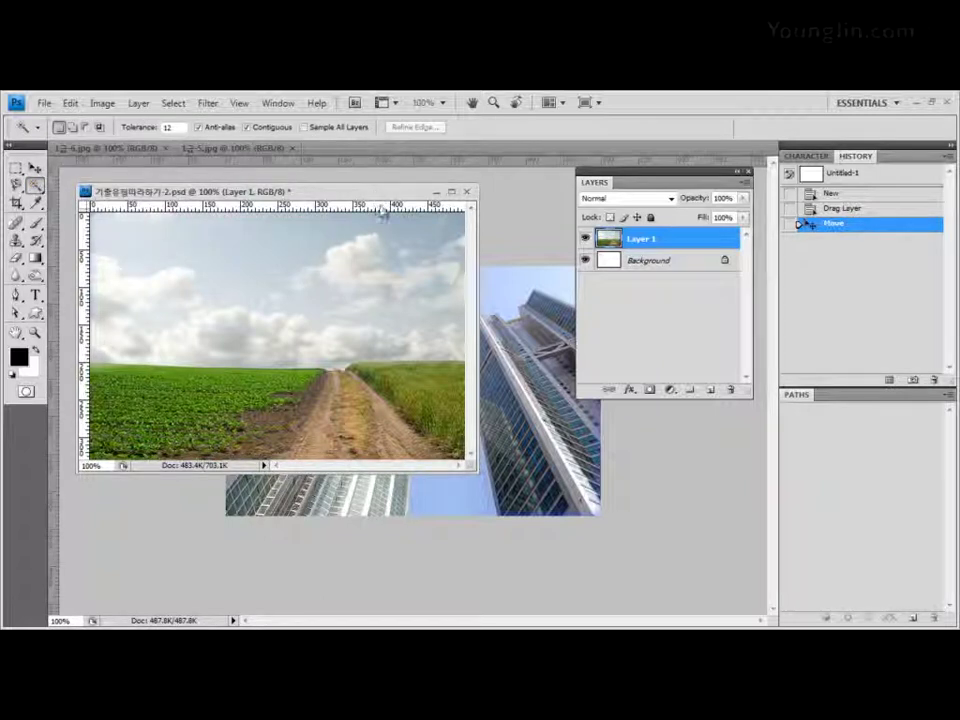
click(428, 390)
click(432, 403)
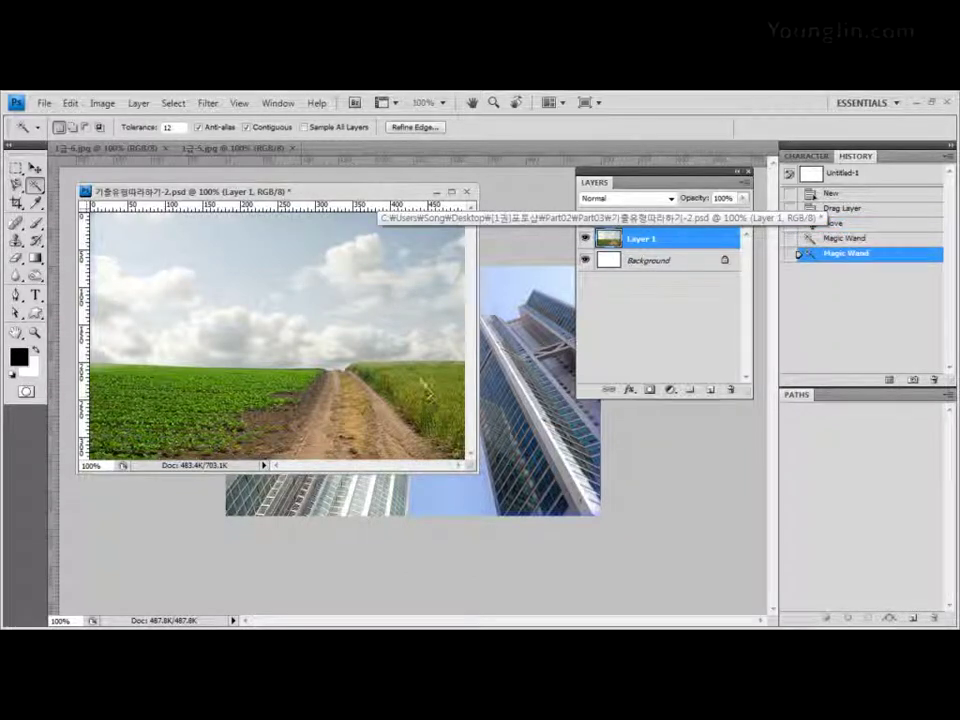
click(320, 296)
click(326, 304)
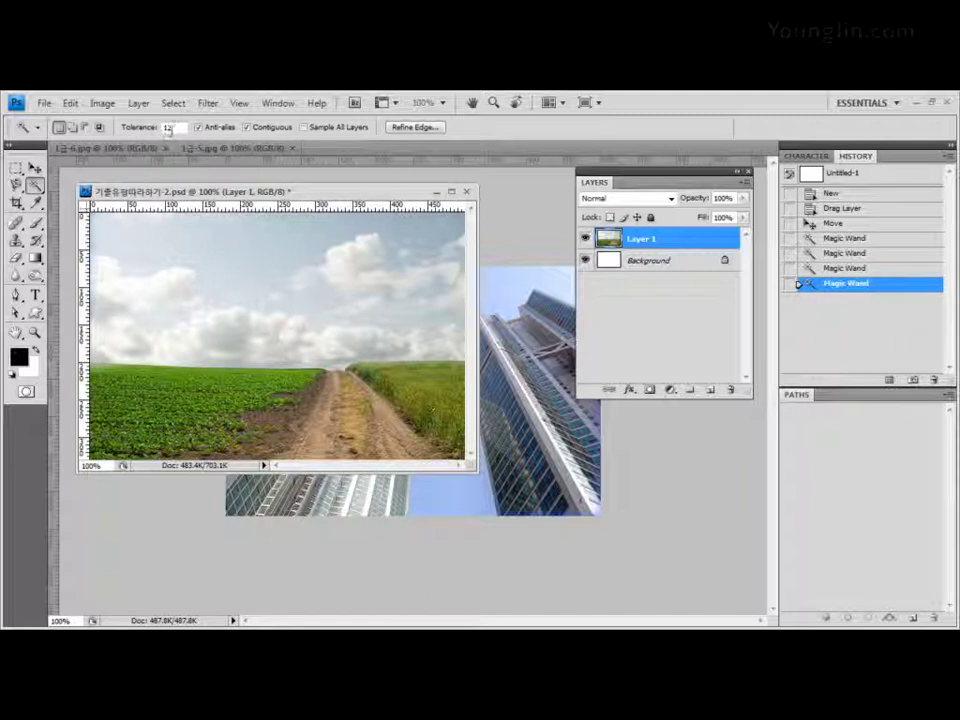
Step: Try selecting the grass field right of the dirt path using the Magic Wand with tolerance 32
key(Return)
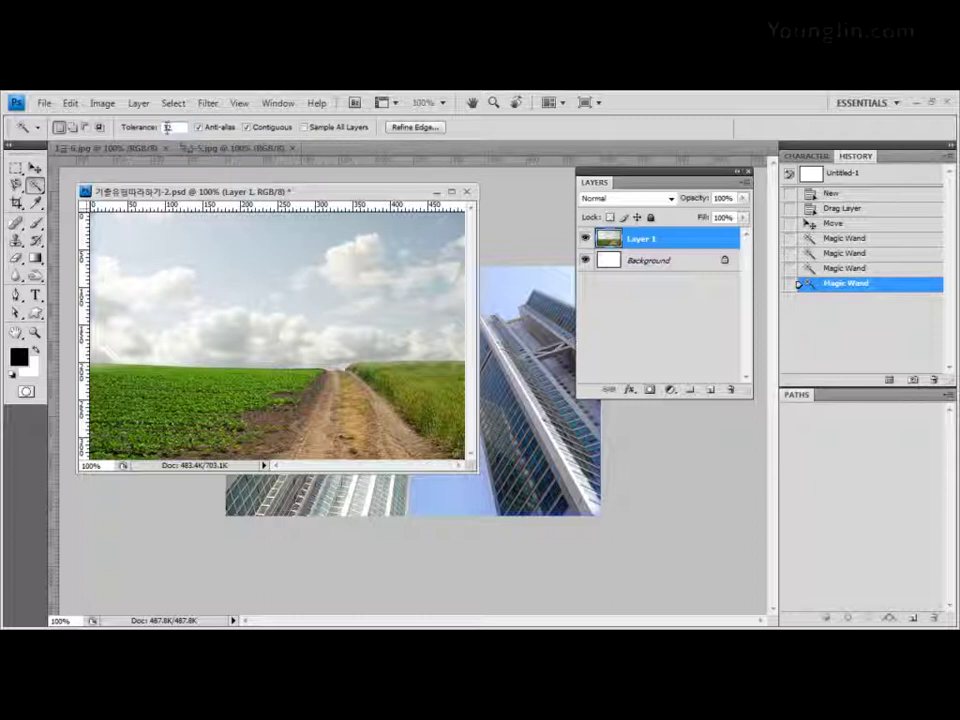
click(35, 186)
click(447, 428)
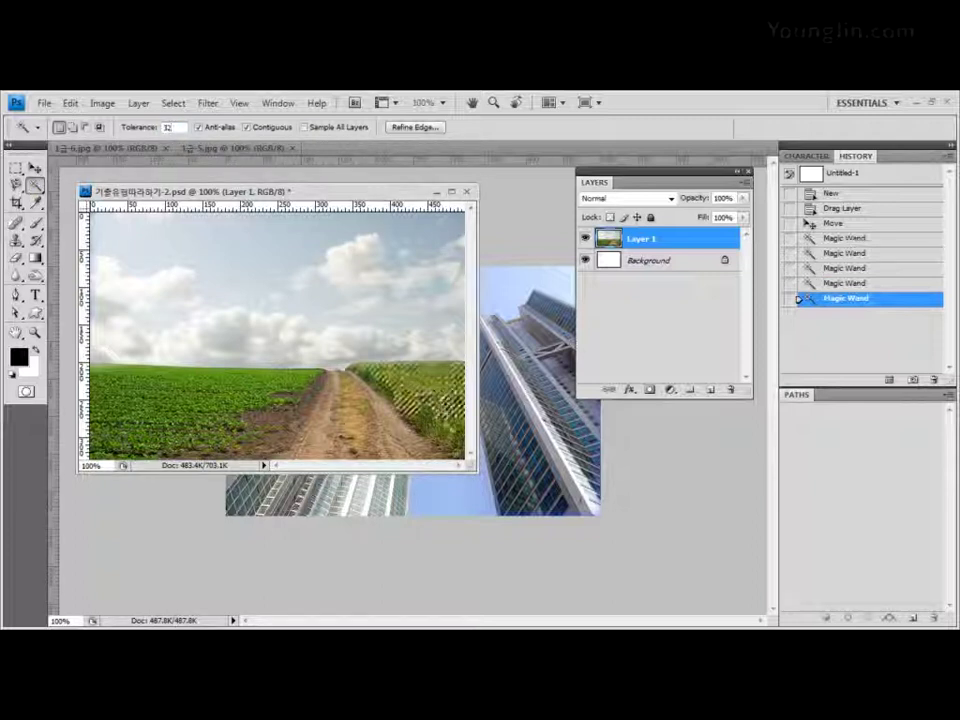
click(447, 428)
click(361, 350)
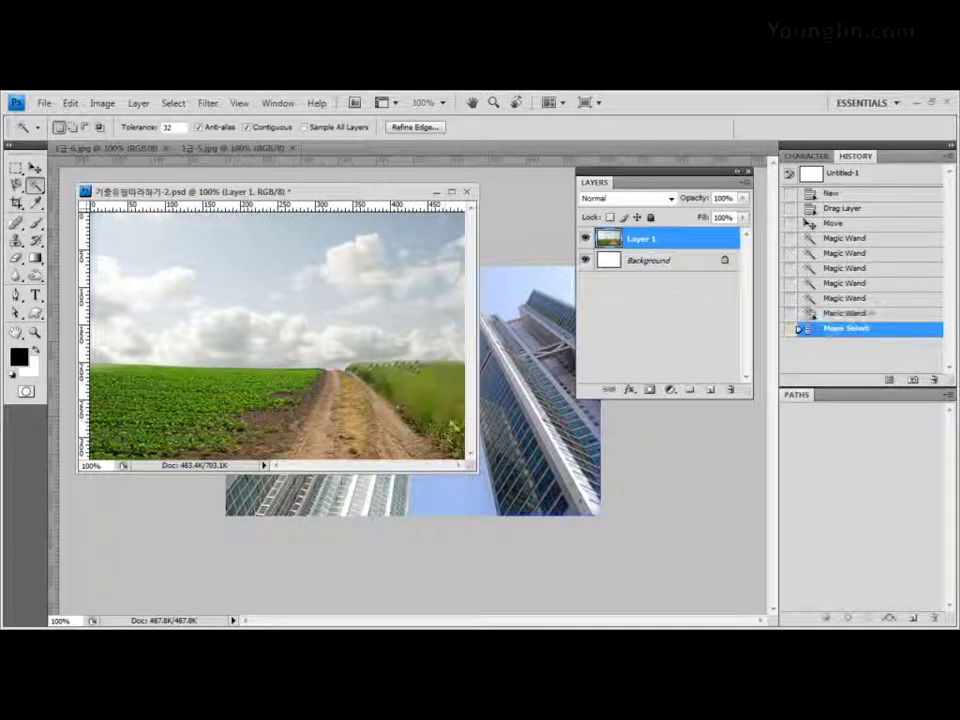
click(361, 350)
click(436, 400)
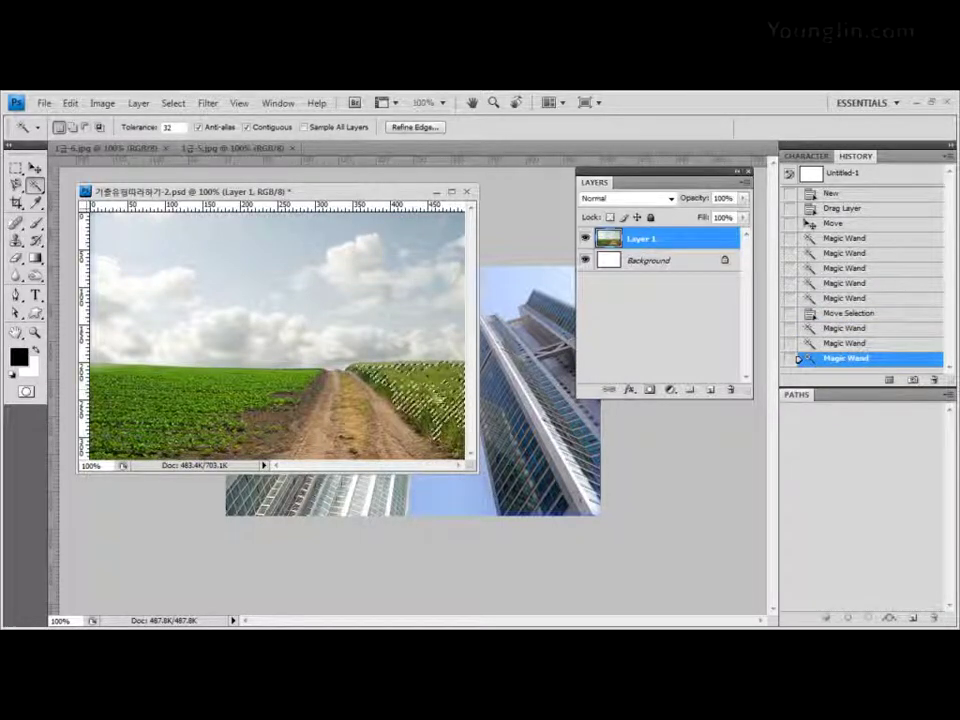
Step: Clear the selection and reselect the grass field right of the path with the Magic Wand at tolerance 50, adding further patches
key(Return)
text(10)
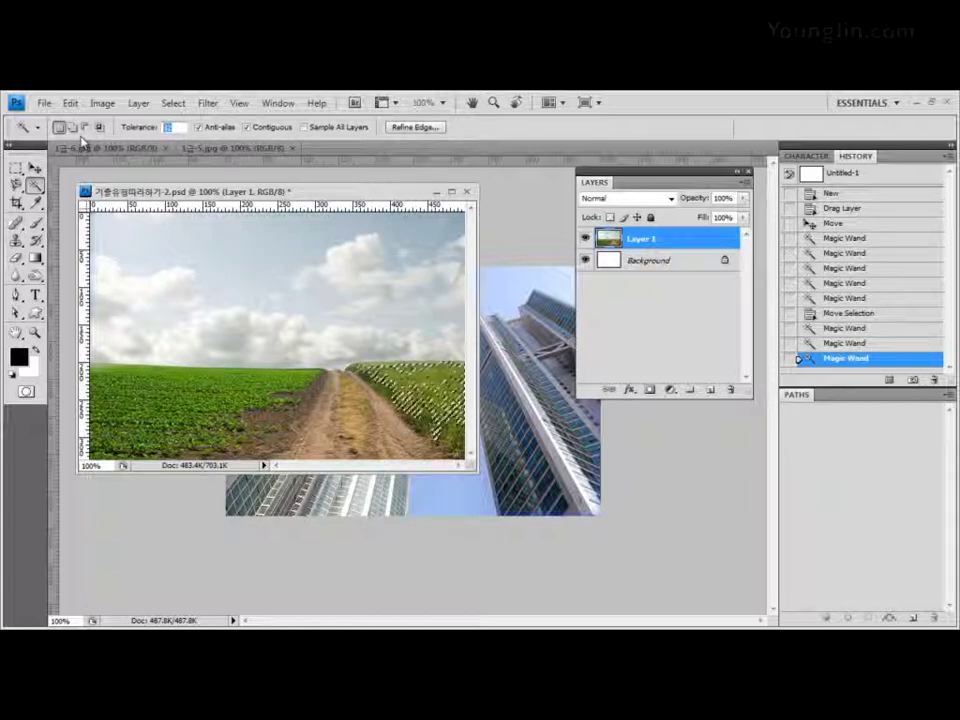
key(ctrl+d)
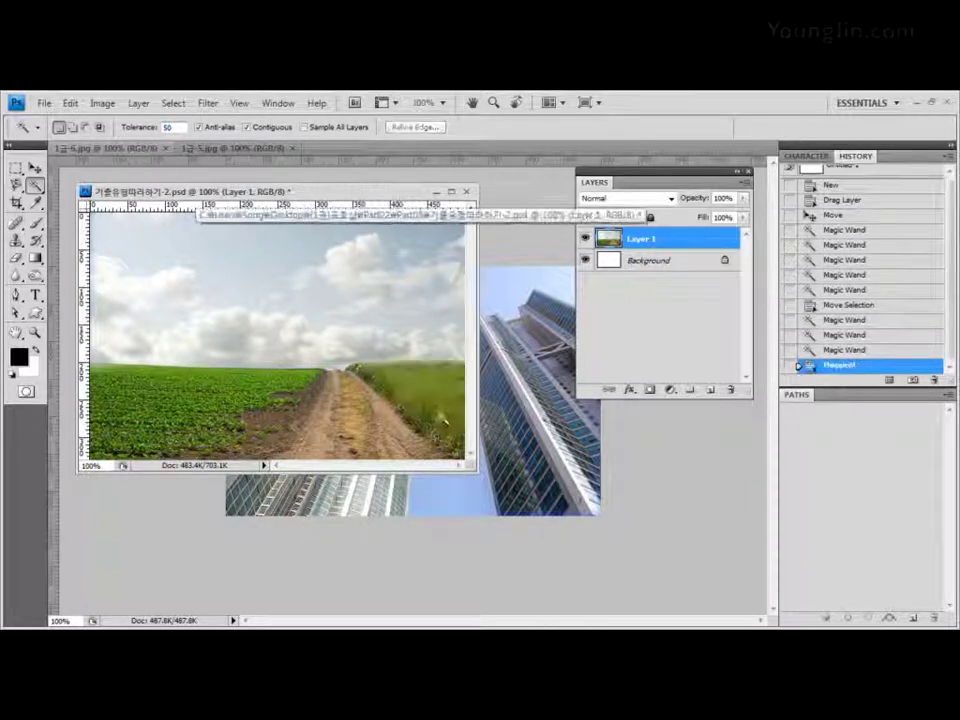
click(436, 400)
shift+click(436, 400)
shift+click(420, 420)
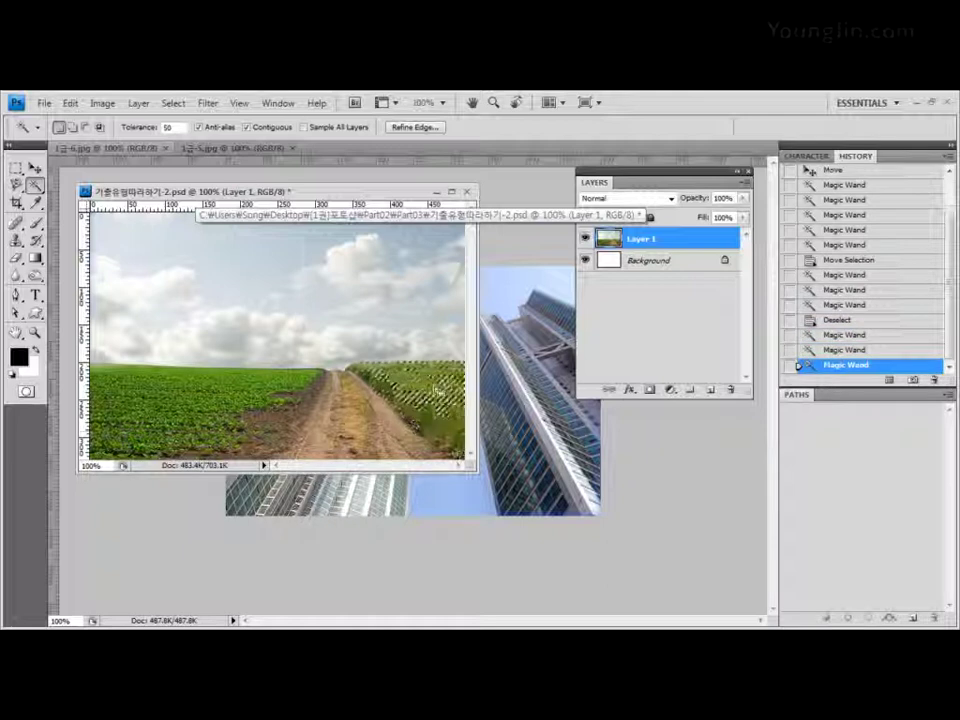
shift+click(432, 432)
Step: Set the Magic Wand to tolerance 32 and add-to-selection mode, and extend the selection over the rest of the field right of the path
key(Return)
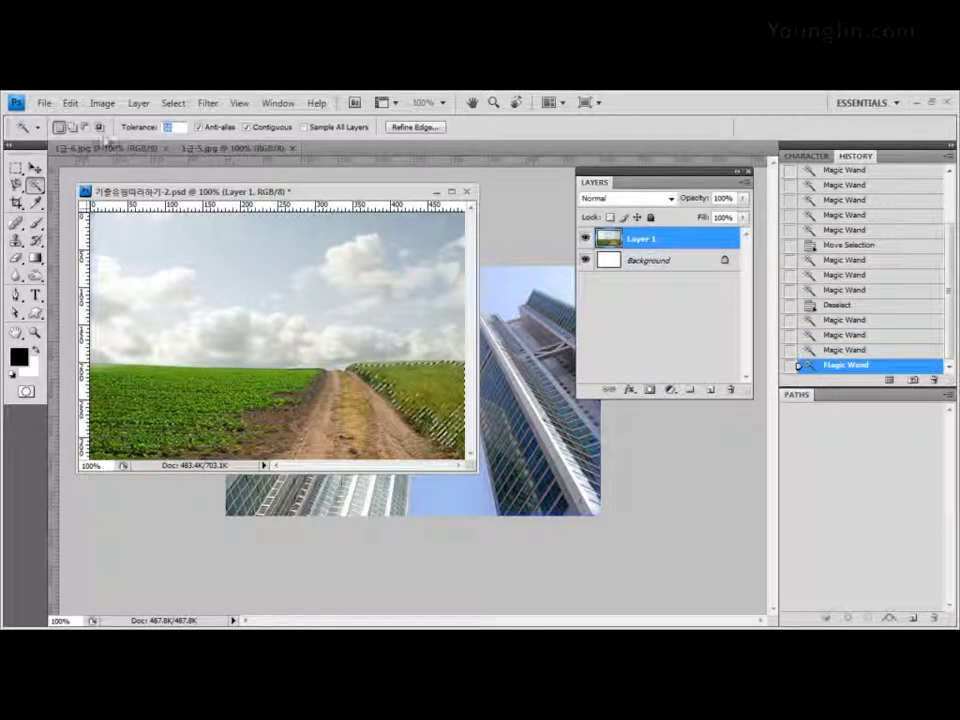
text(1)
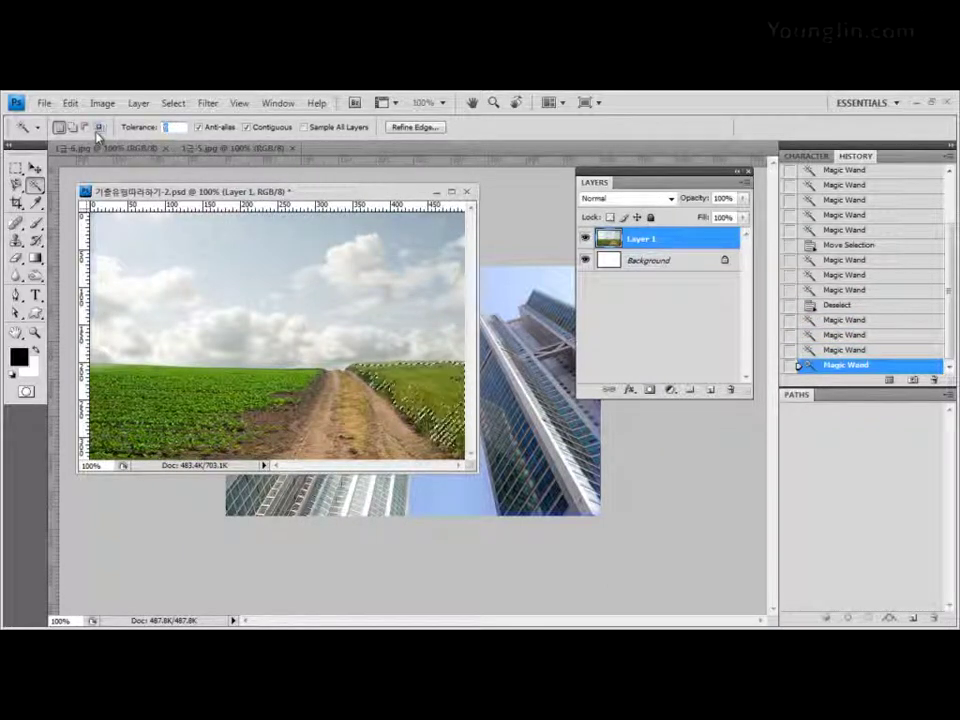
text(2)
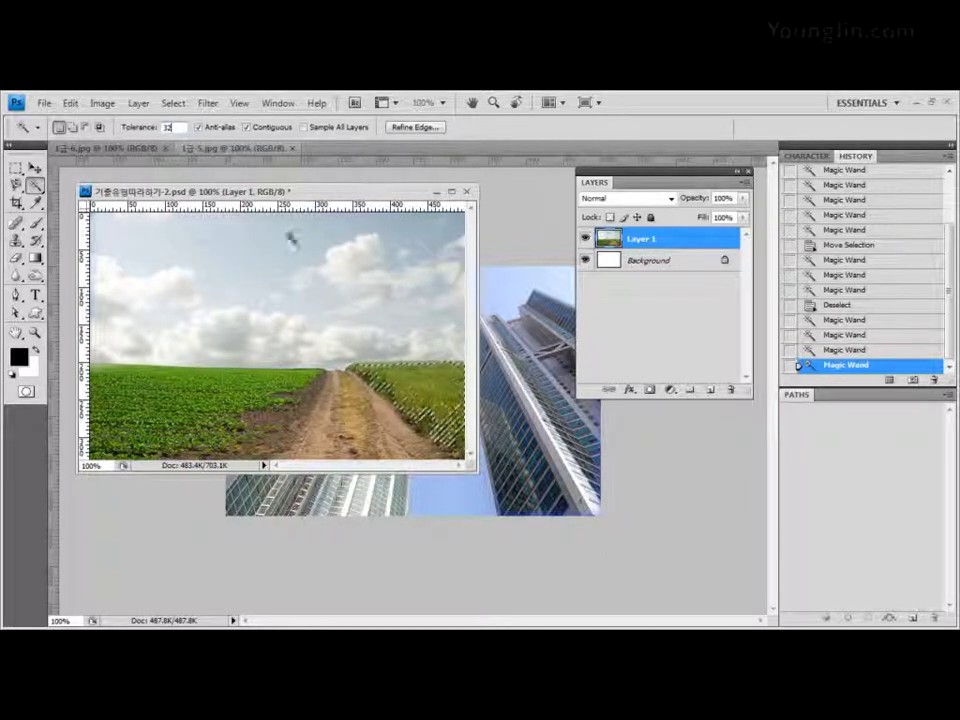
click(72, 127)
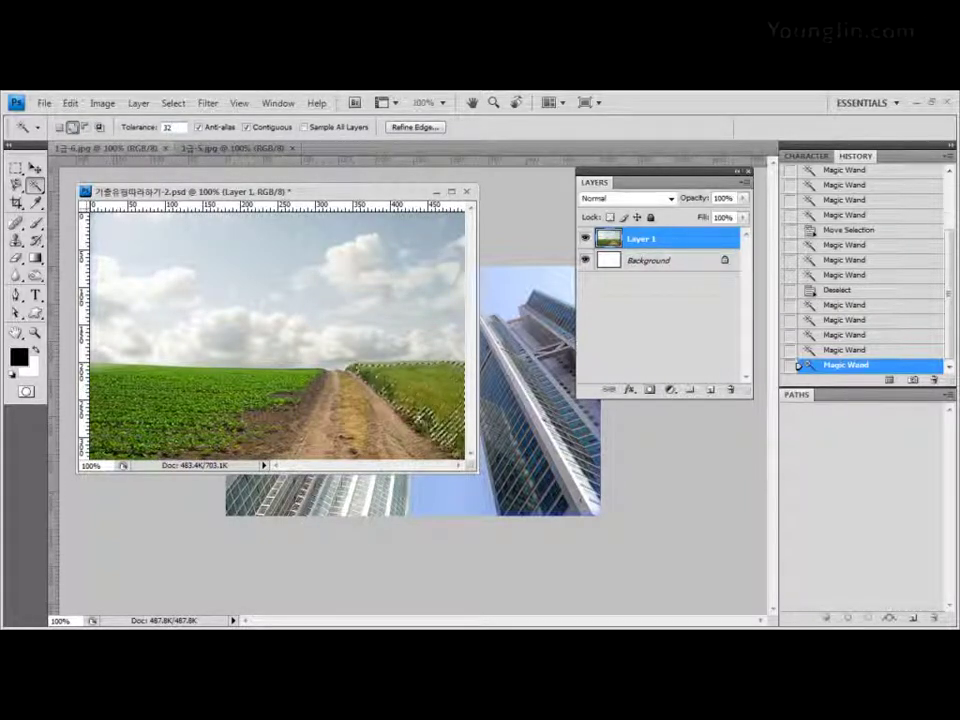
click(370, 380)
click(400, 410)
click(432, 438)
click(440, 420)
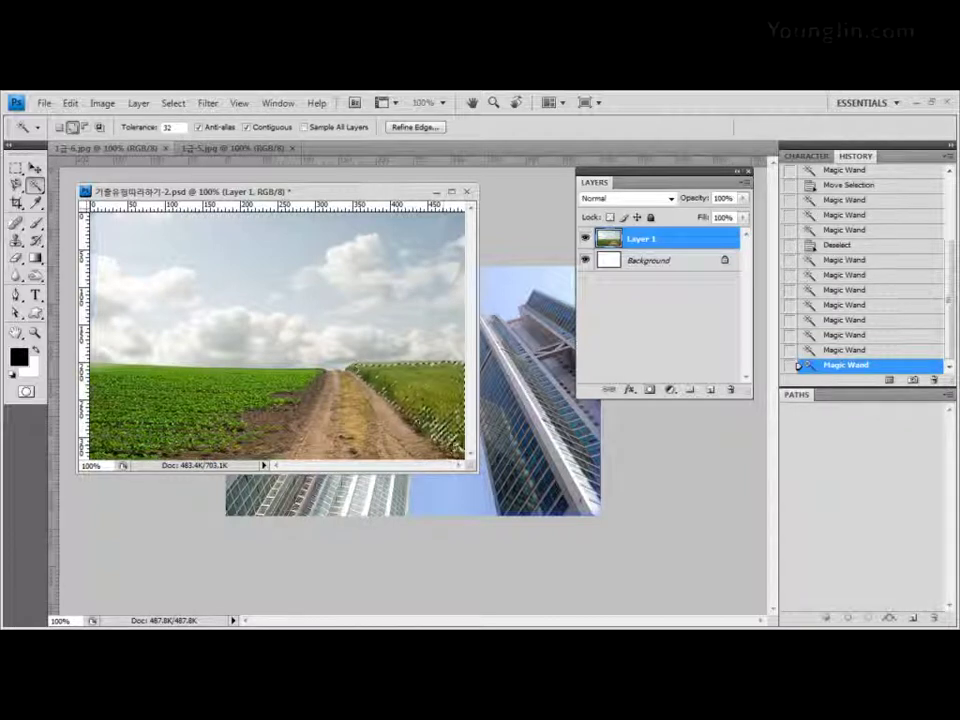
click(450, 445)
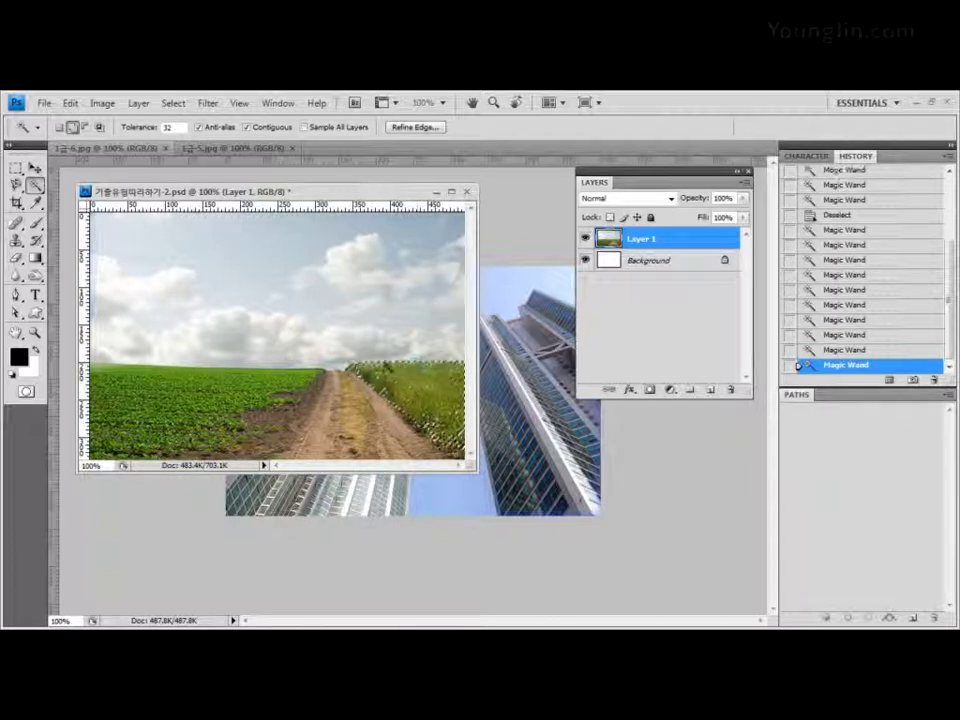
click(400, 366)
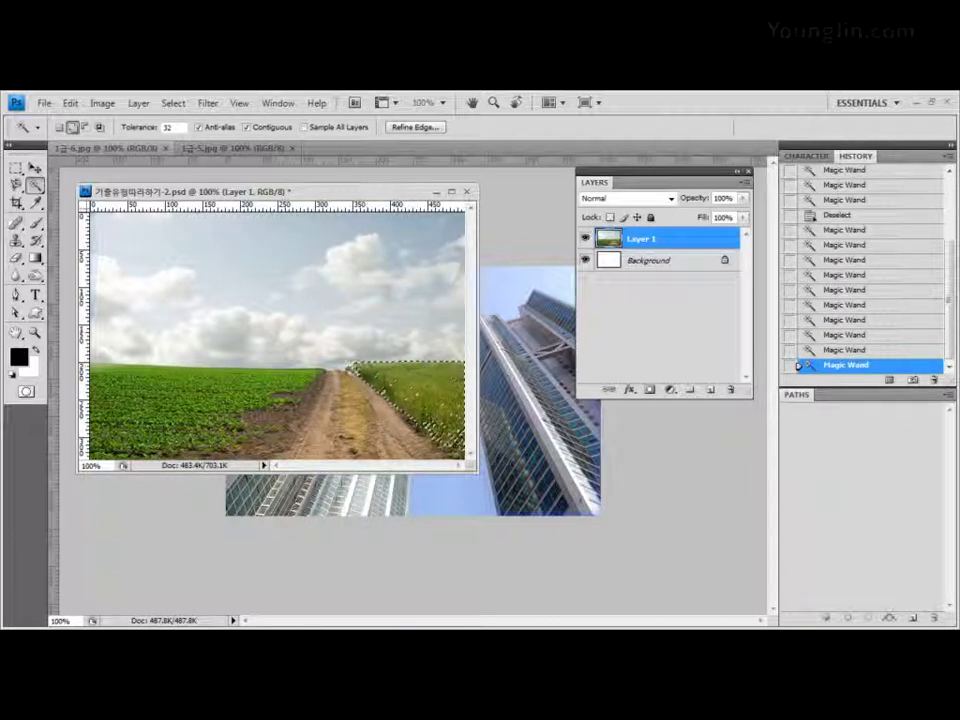
click(360, 380)
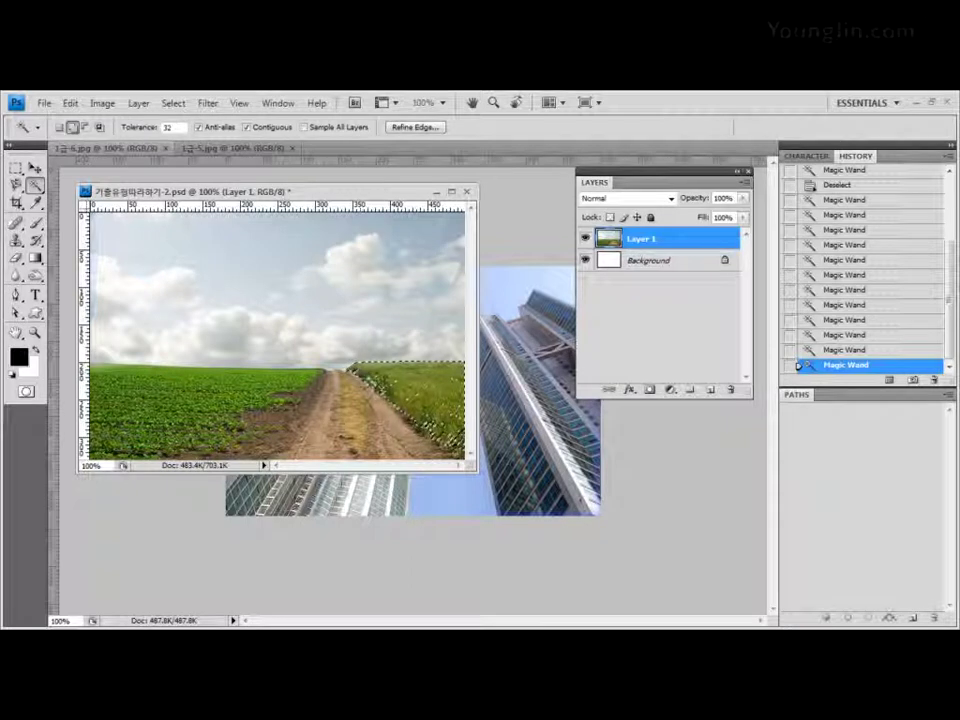
click(385, 353)
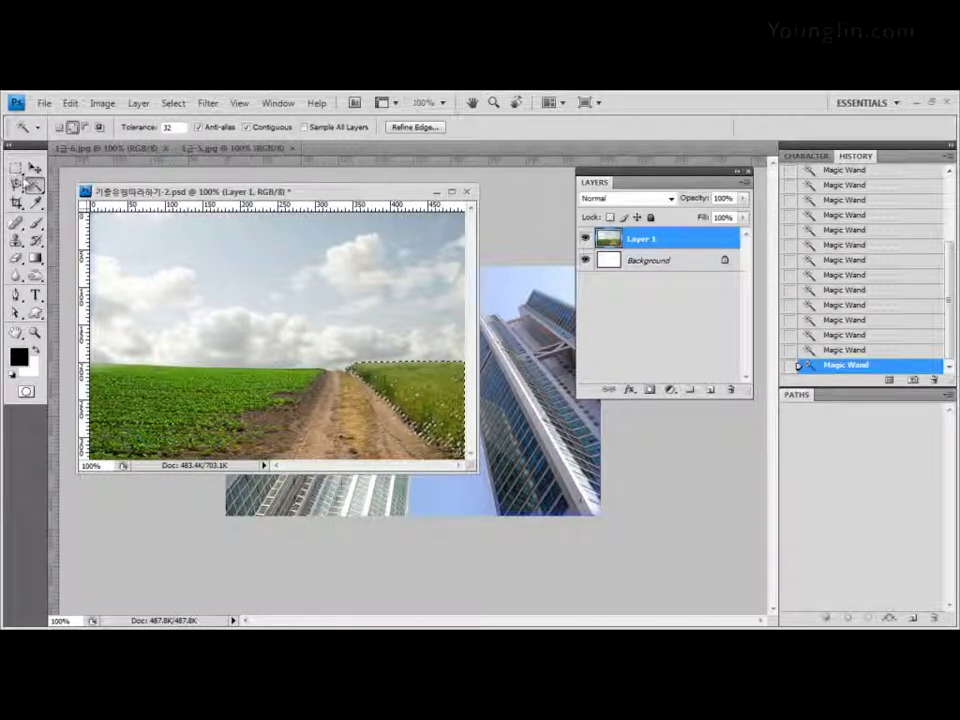
Step: Add the small unselected patches inside the field to the selection with the Lasso tool in add-to-selection mode
click(18, 168)
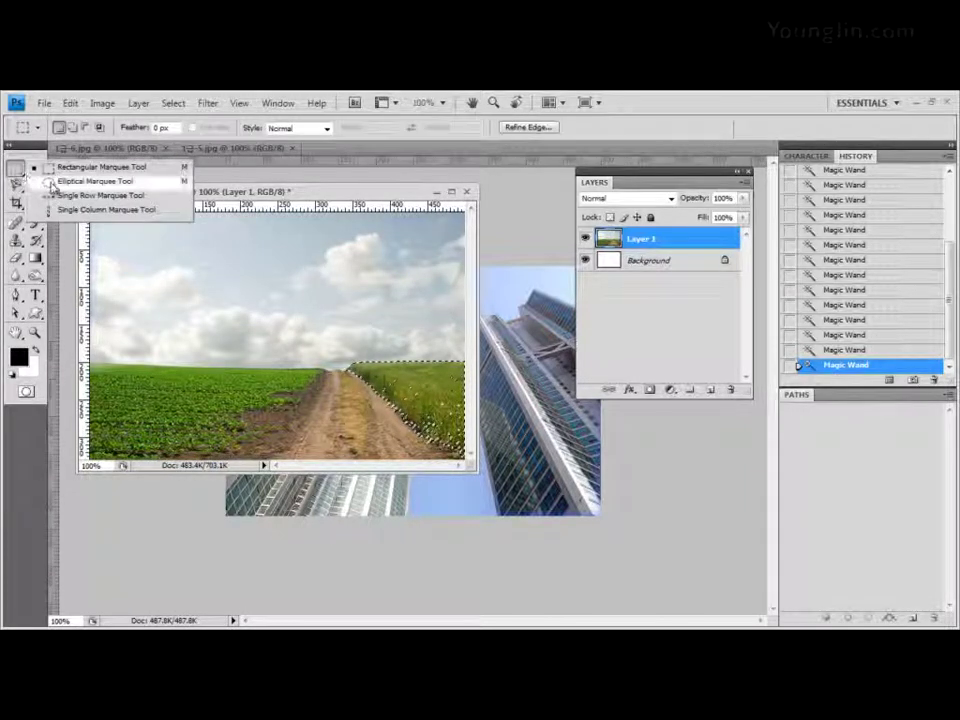
click(17, 167)
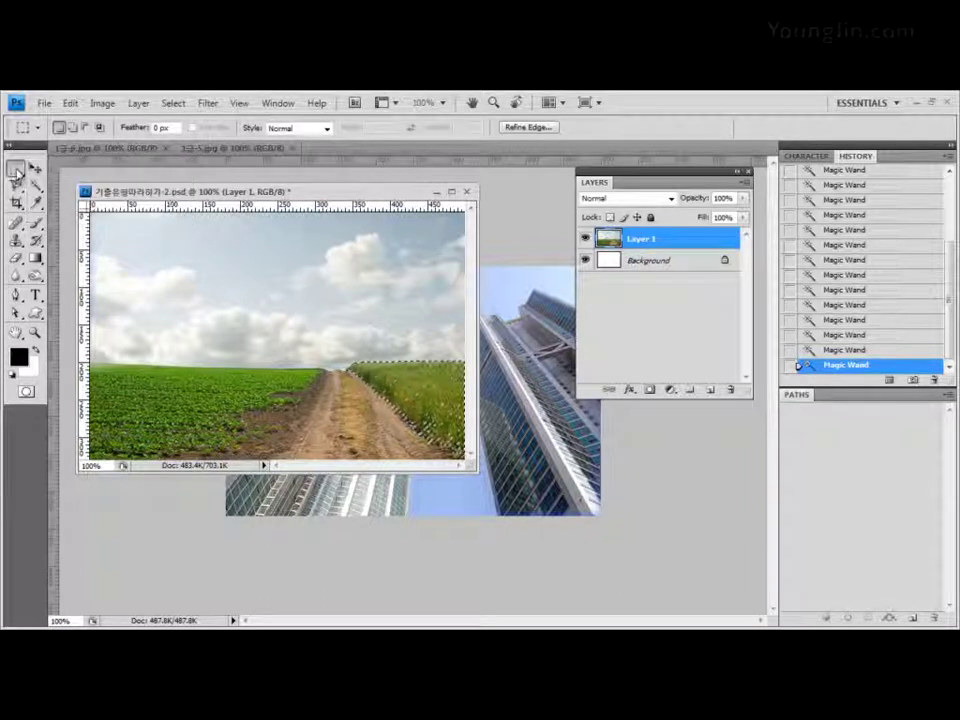
click(17, 187)
click(50, 186)
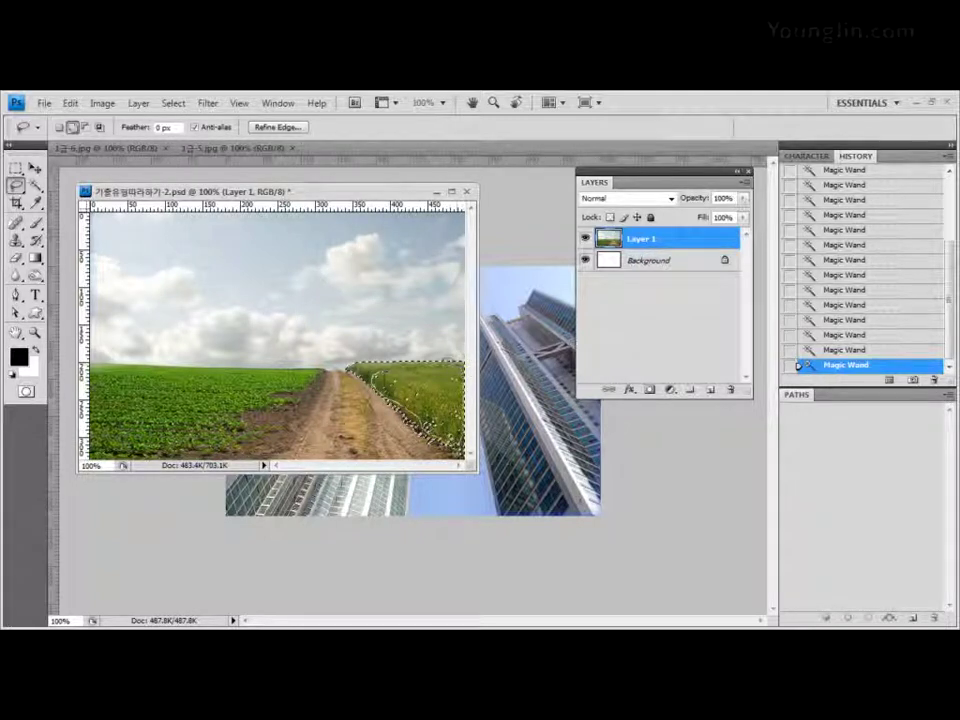
mouse_move(442, 385)
mouse_down()
mouse_move(457, 418)
mouse_move(469, 456)
mouse_up()
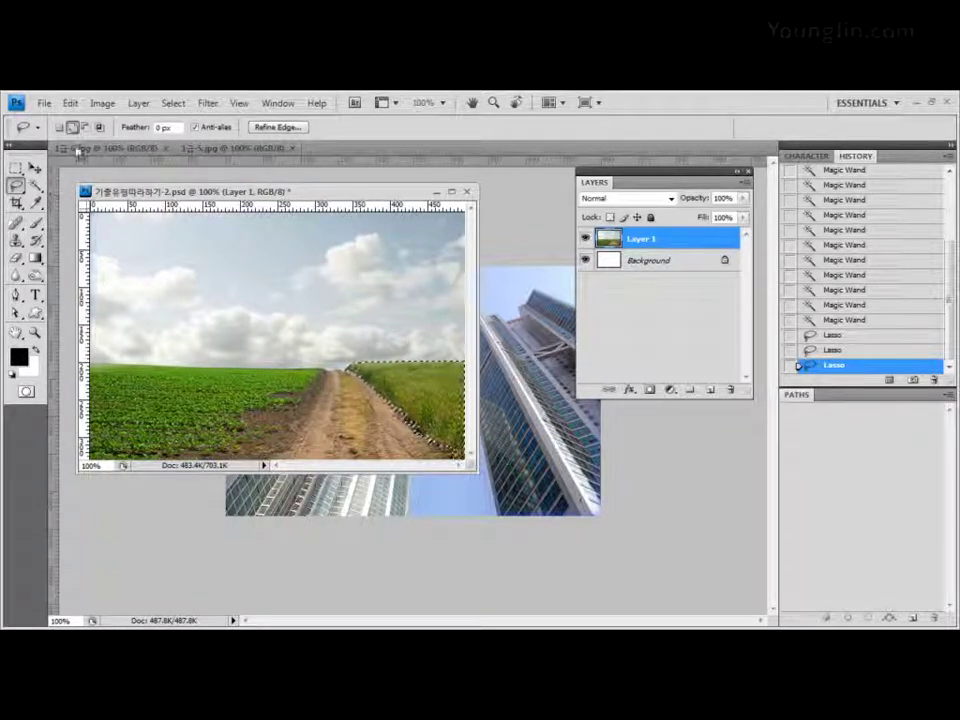
Step: Desaturate the selected field right of the dirt path
click(104, 104)
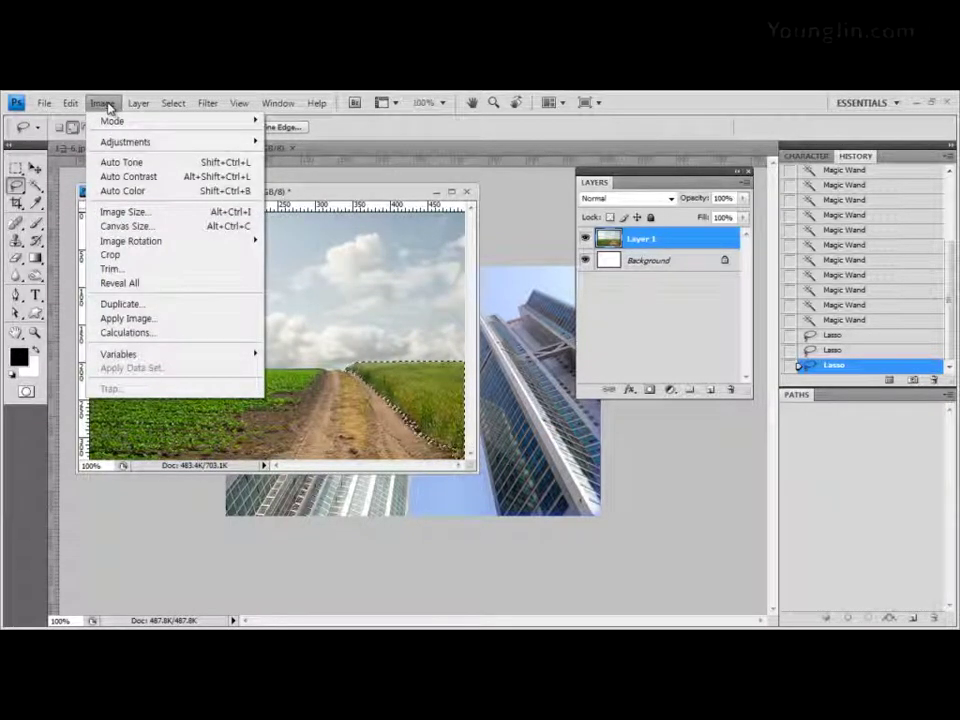
mouse_move(242, 141)
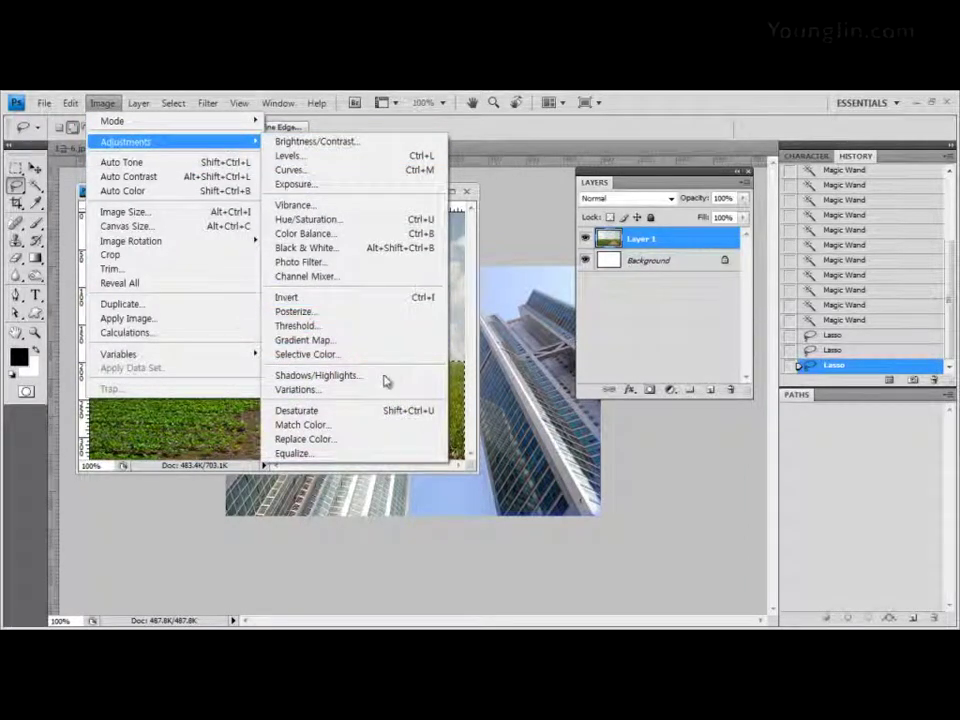
click(344, 414)
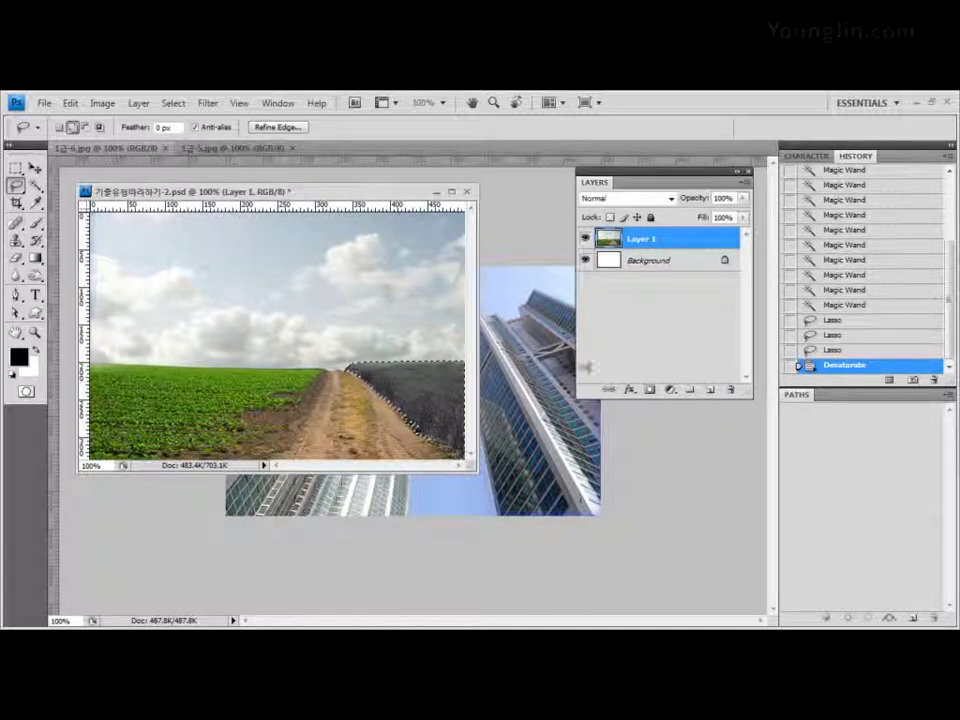
Step: Tint the selected field brown with Color Balance, using midtone levels +40, 0 and -70, and clear the selection
click(103, 104)
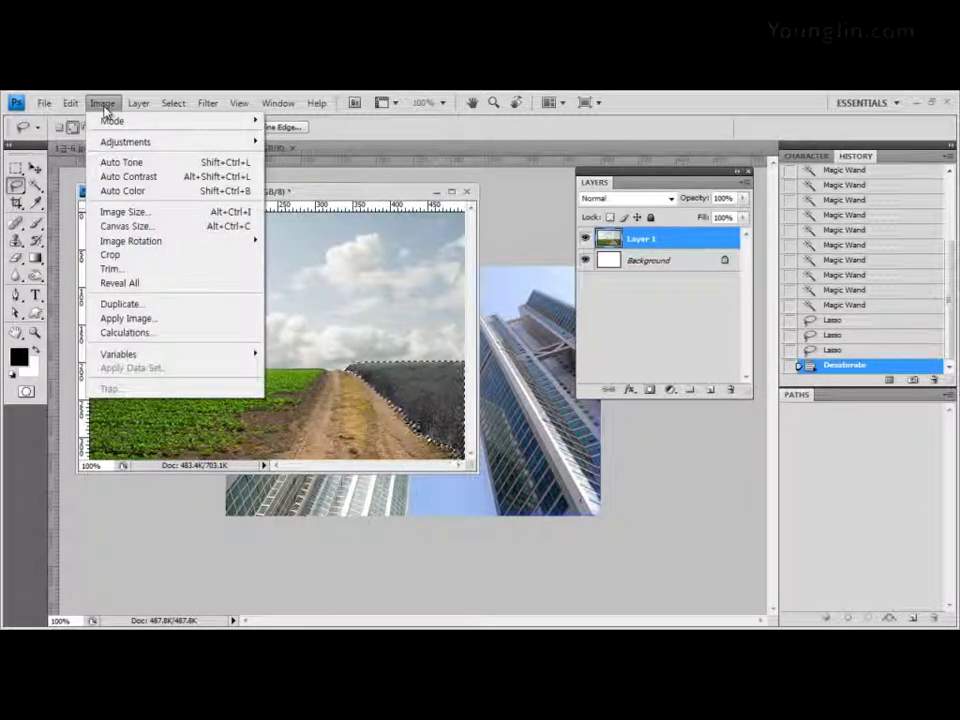
mouse_move(128, 145)
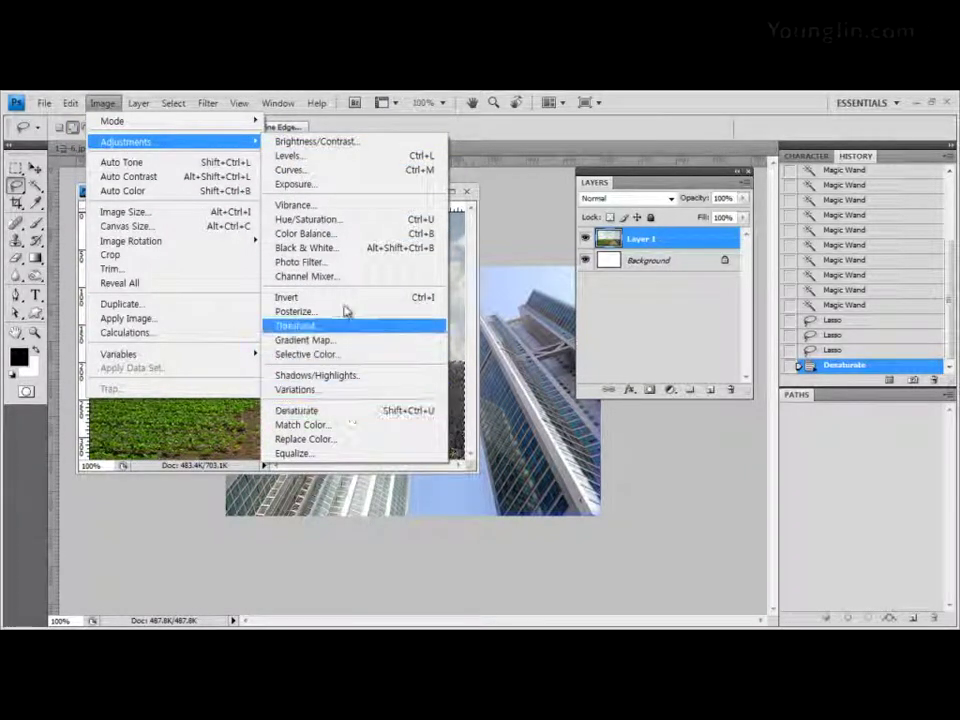
click(372, 233)
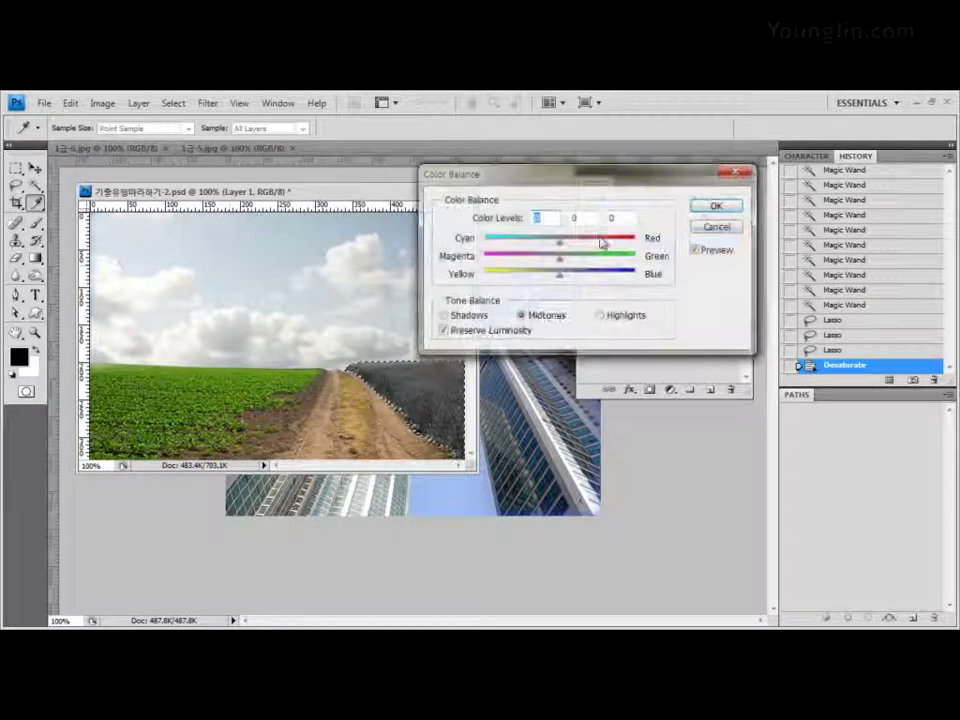
drag(593, 182, 577, 213)
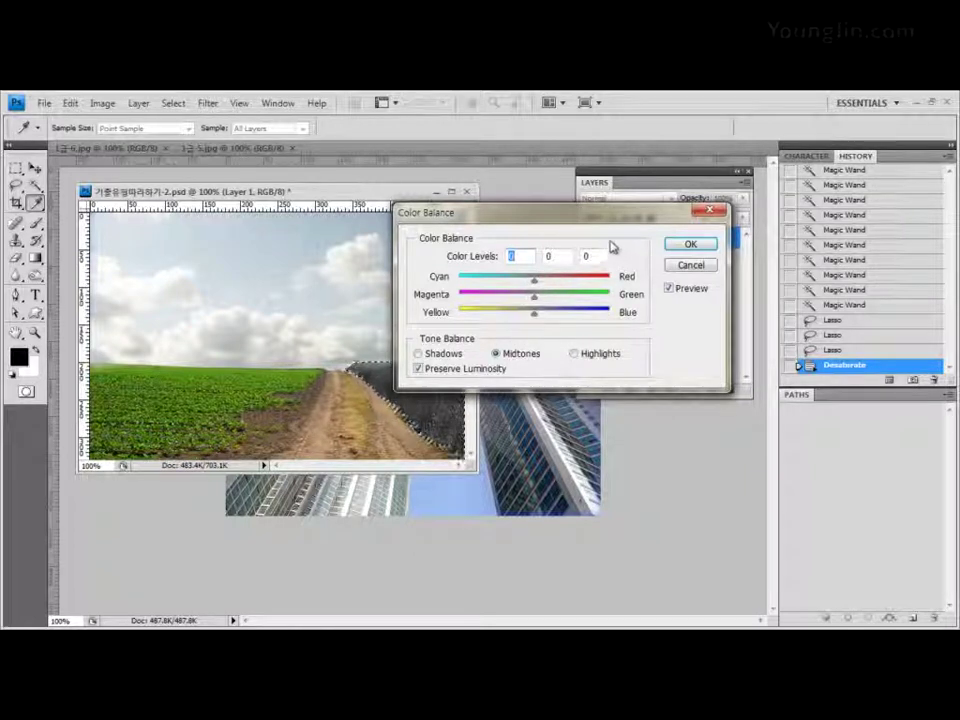
drag(534, 283, 520, 283)
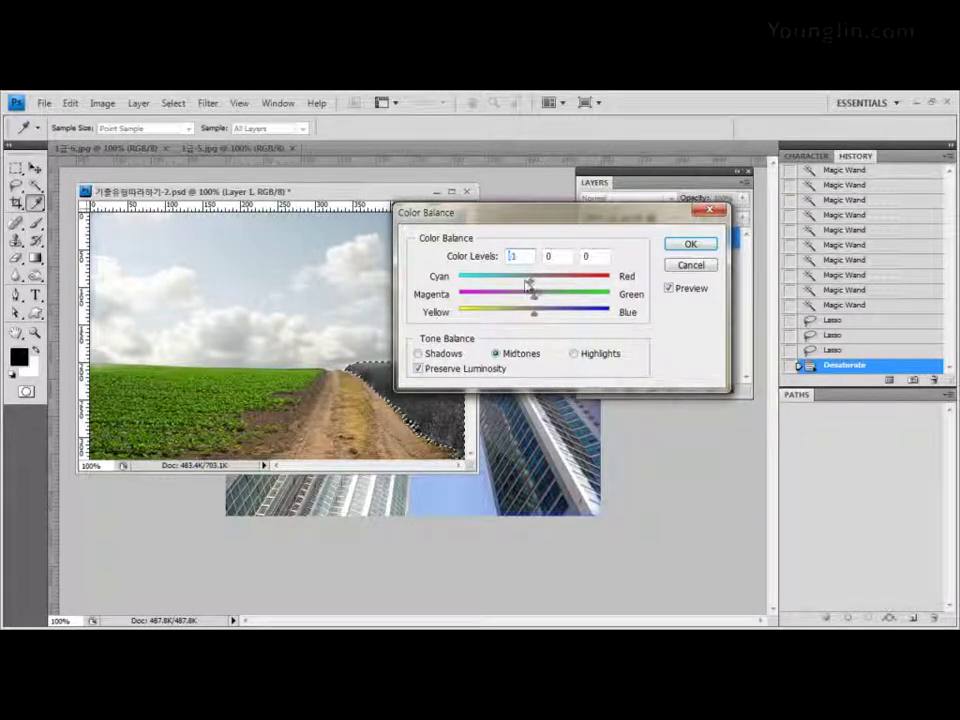
drag(548, 212, 637, 186)
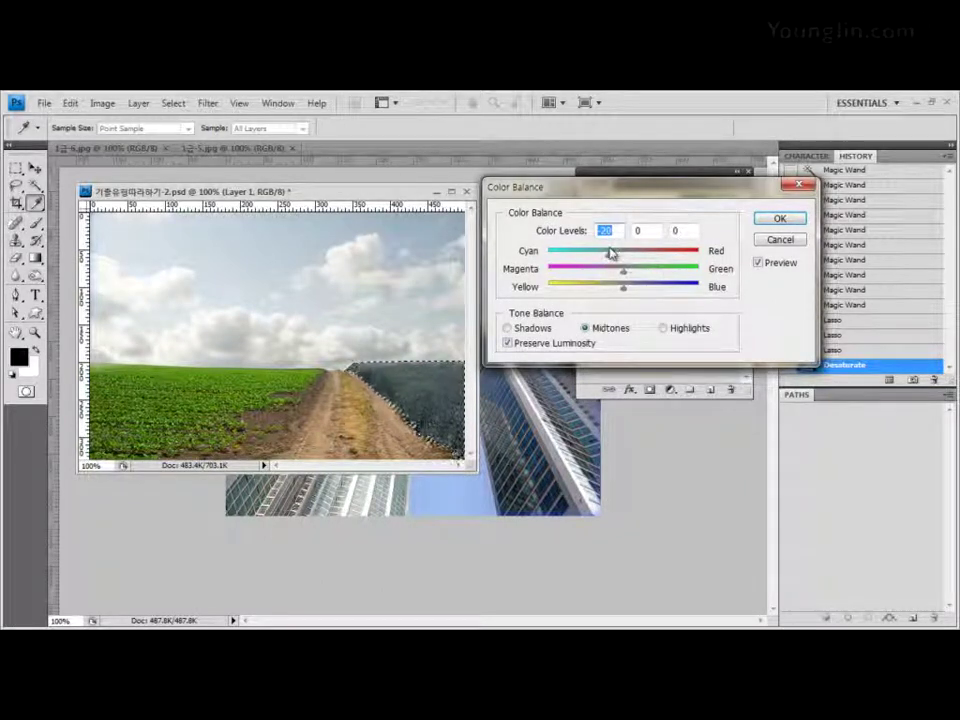
mouse_move(609, 258)
mouse_down()
mouse_move(600, 262)
mouse_move(612, 261)
mouse_up()
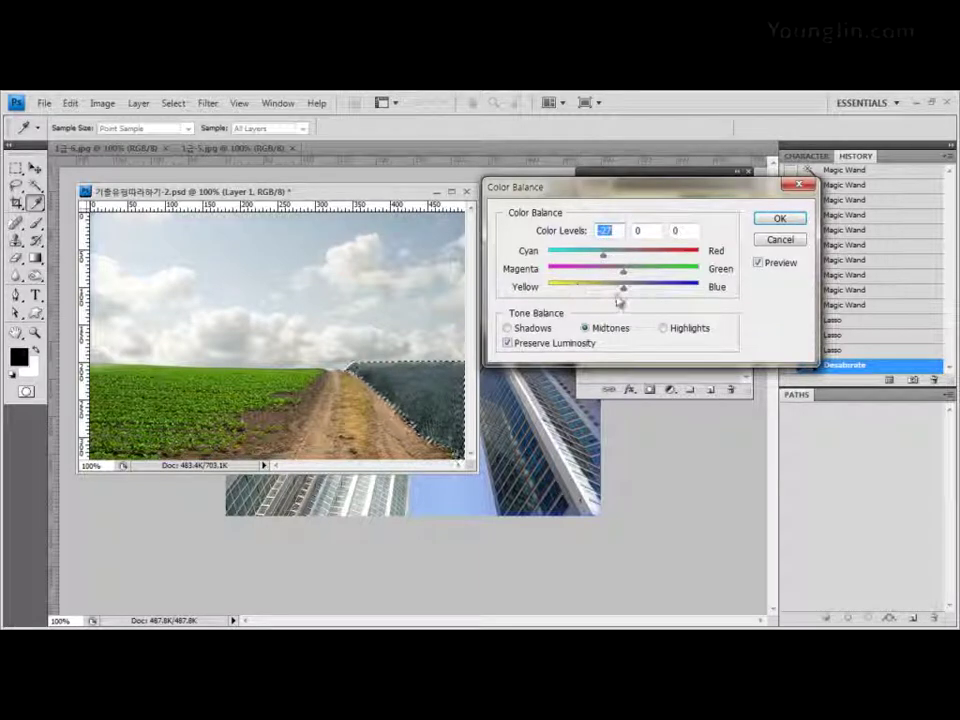
drag(624, 291, 589, 285)
click(605, 231)
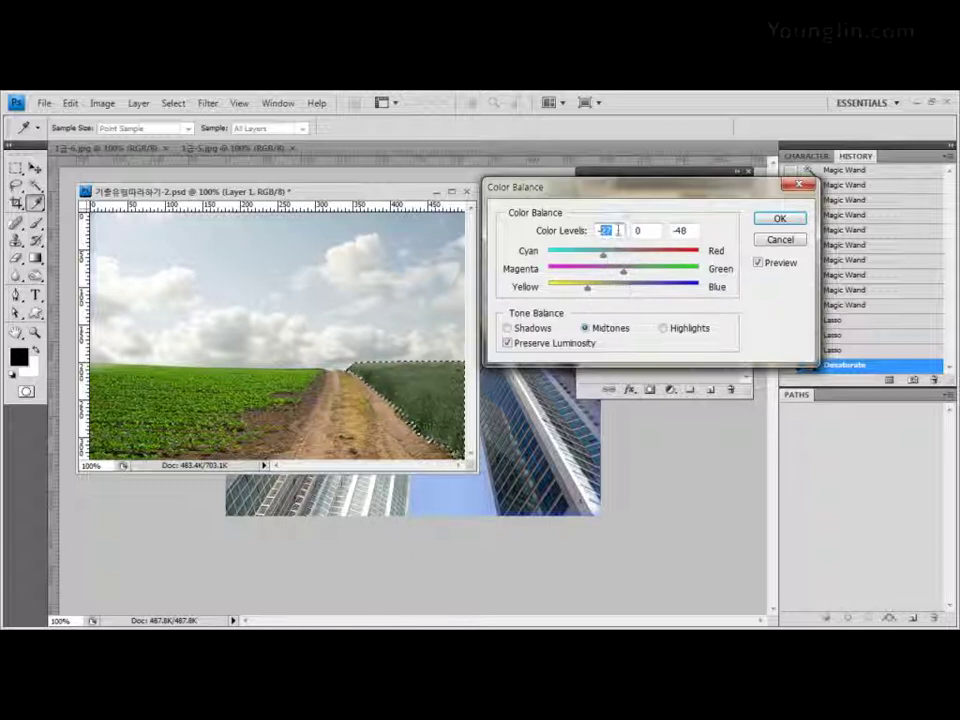
drag(604, 256, 654, 259)
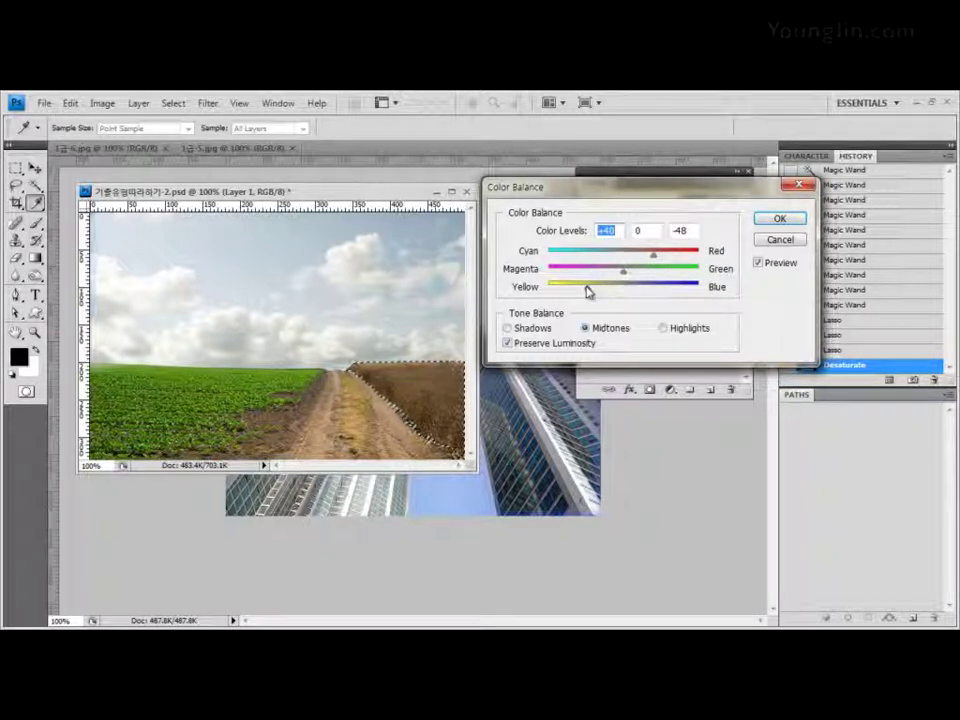
drag(588, 291, 572, 293)
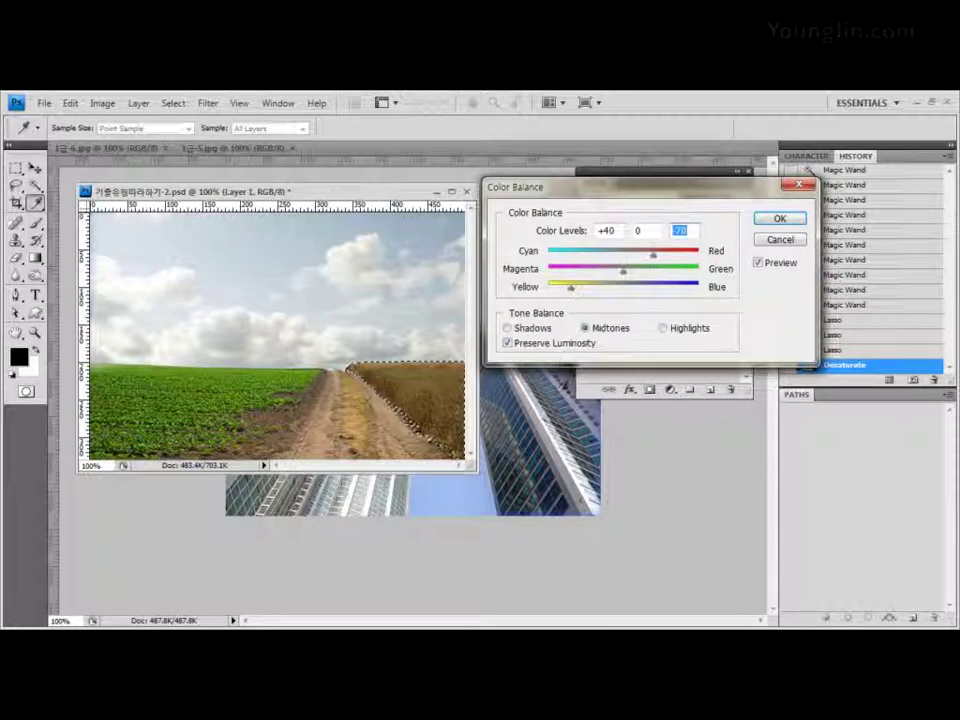
click(782, 219)
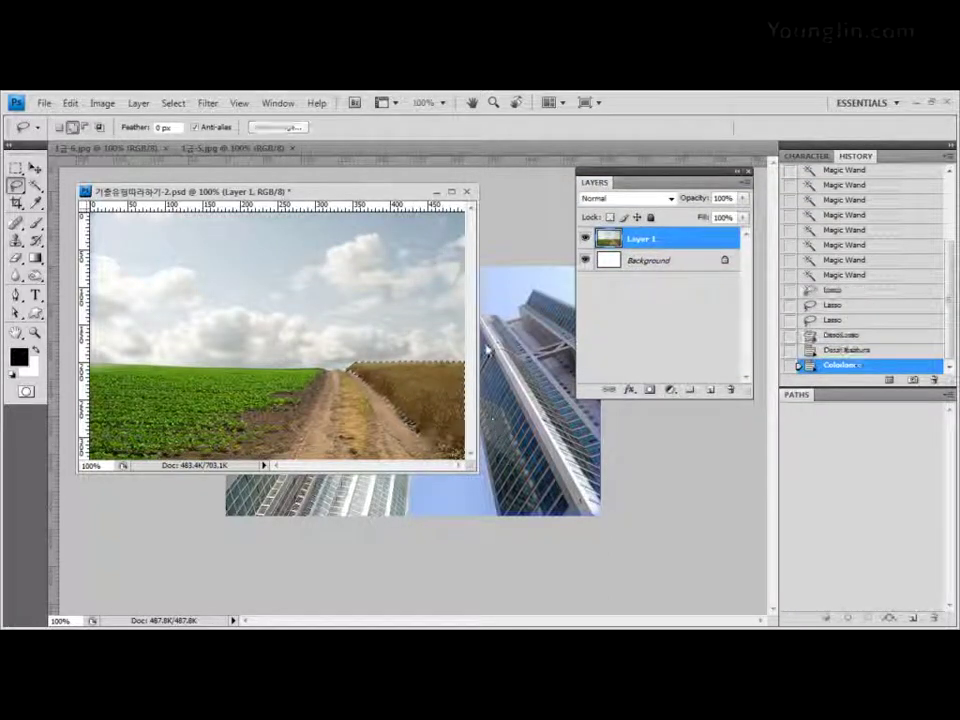
key(ctrl+d)
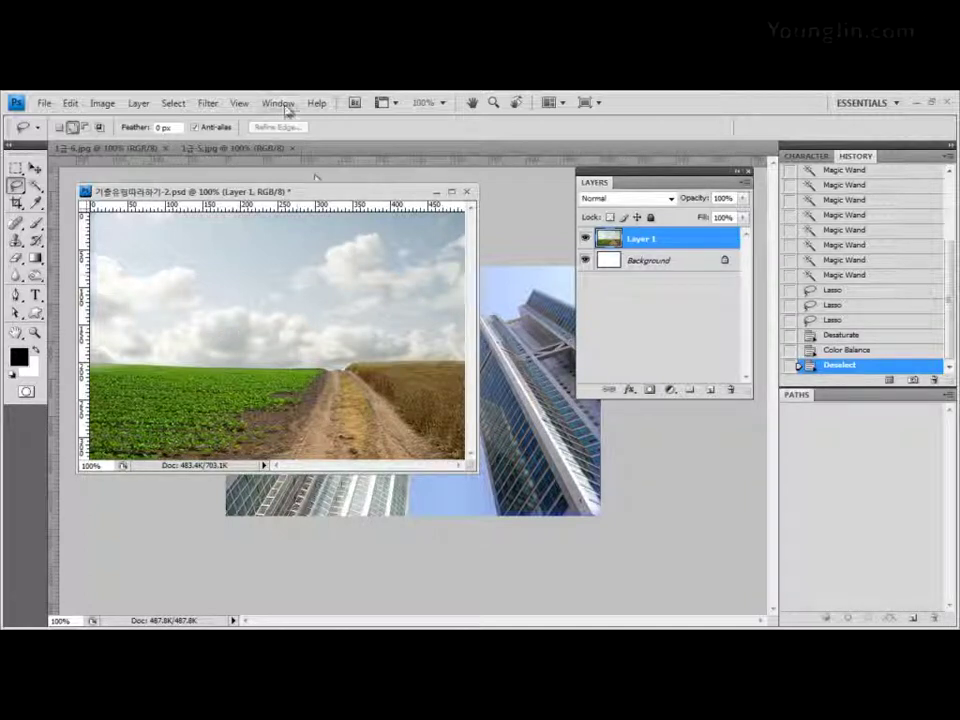
Step: Apply a 50-300mm Zoom Lens Flare at 100% brightness to the landscape, centred on the upper cloud in the right part of the sky
click(208, 104)
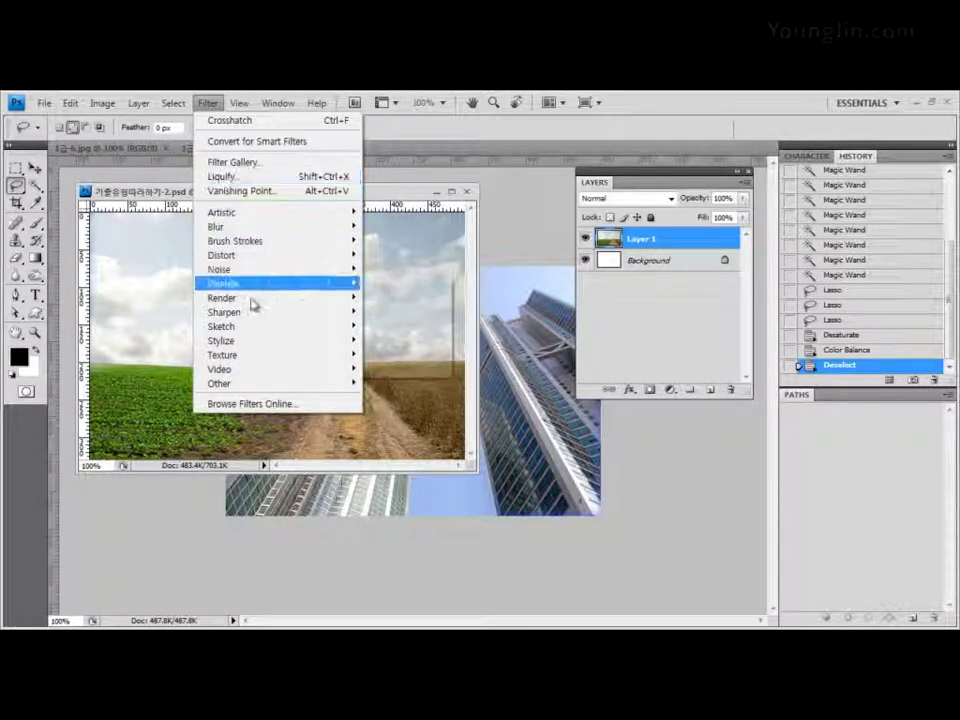
mouse_move(255, 290)
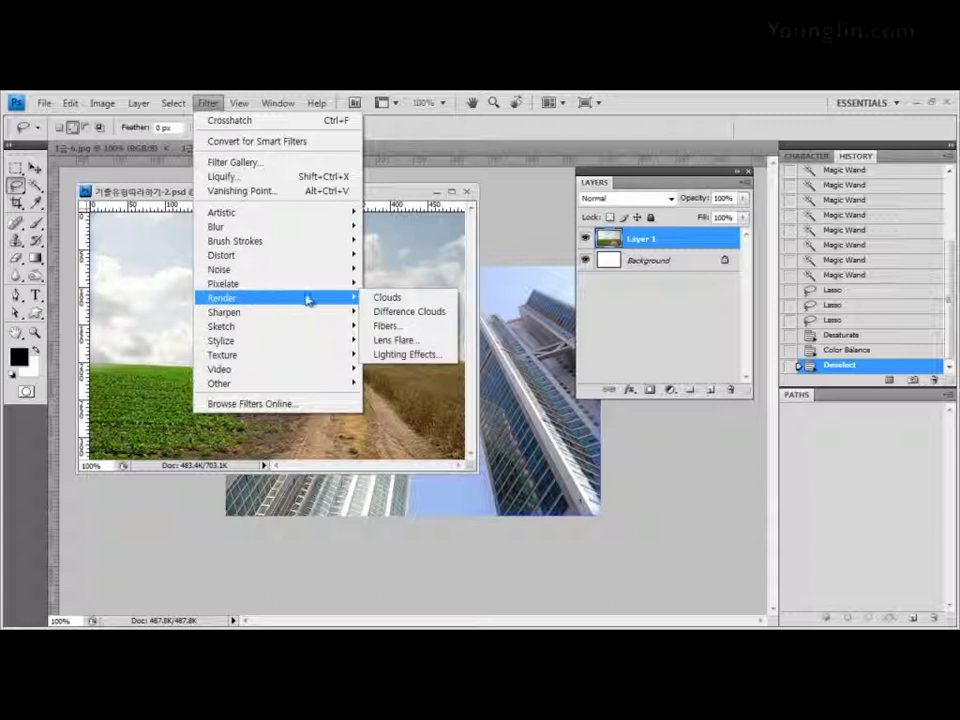
click(452, 342)
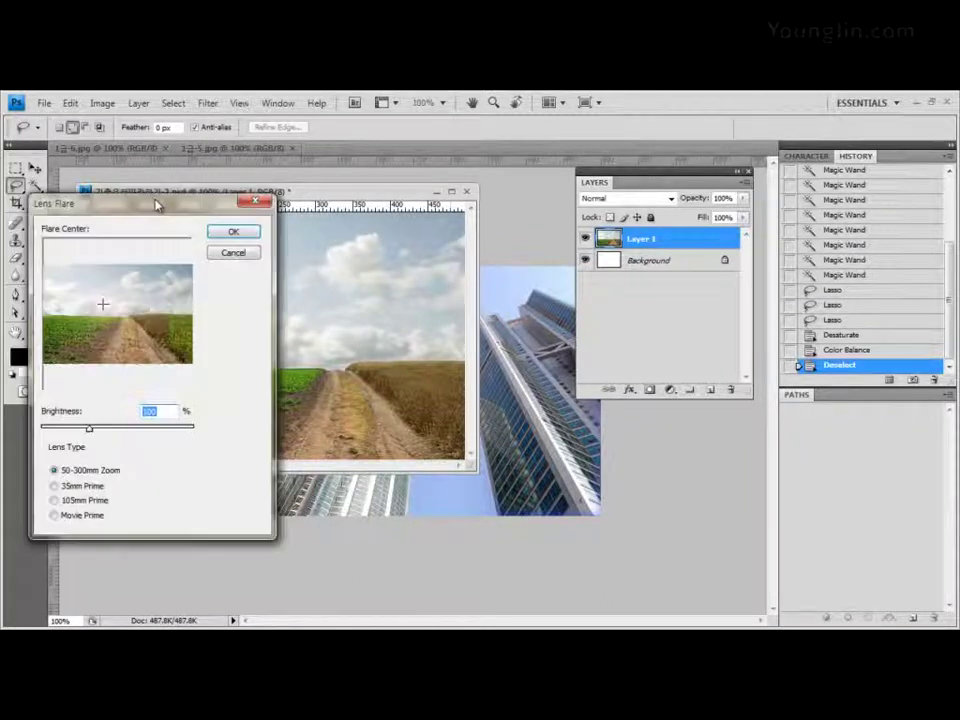
drag(156, 200, 639, 171)
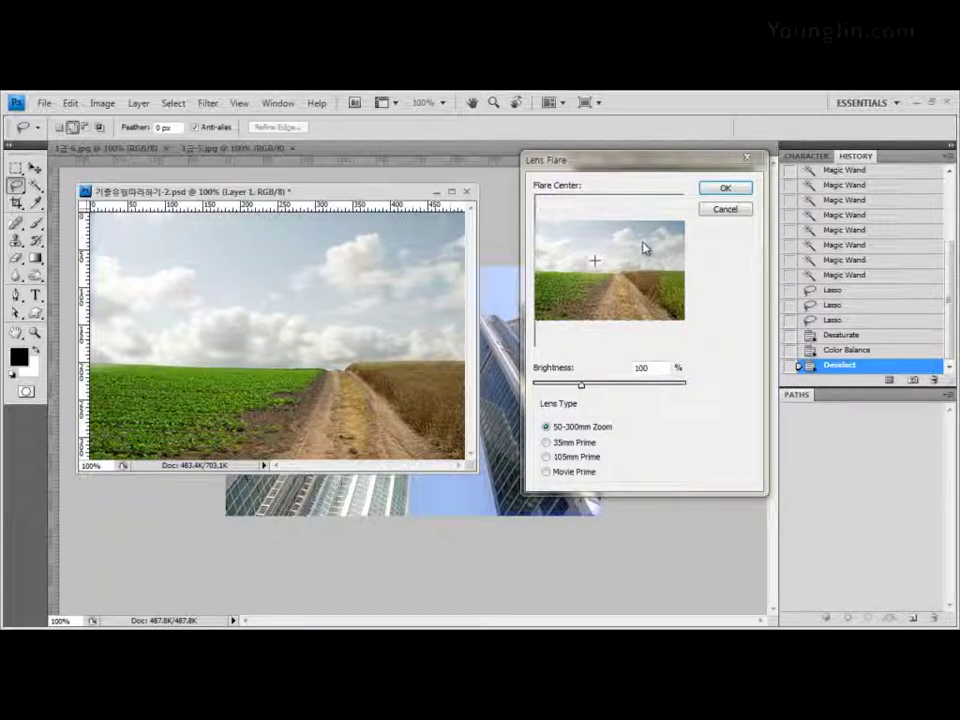
click(631, 241)
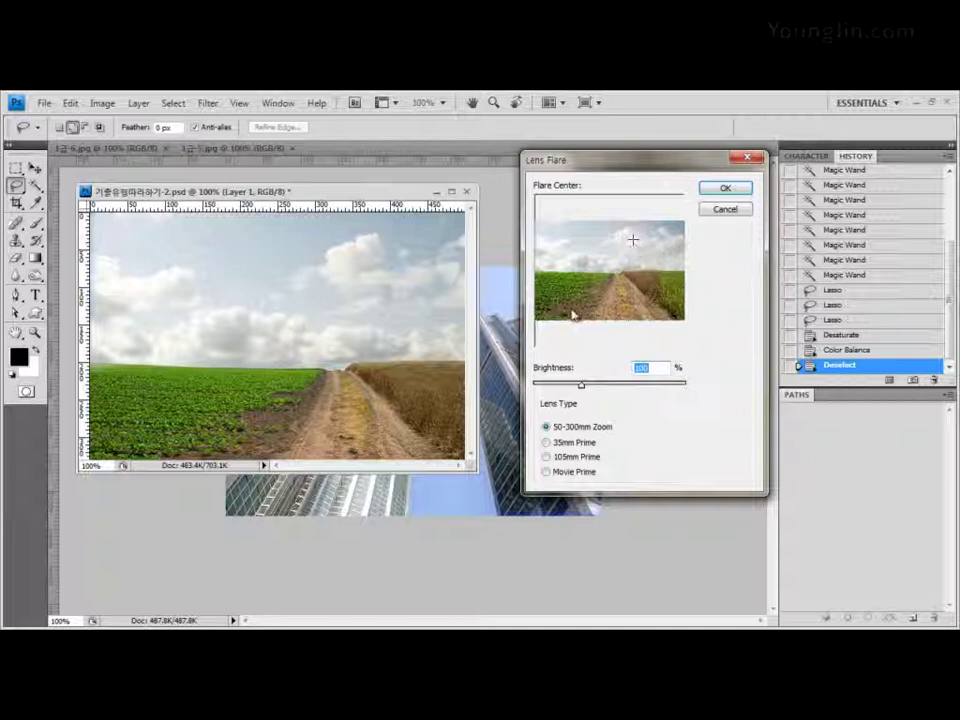
click(563, 240)
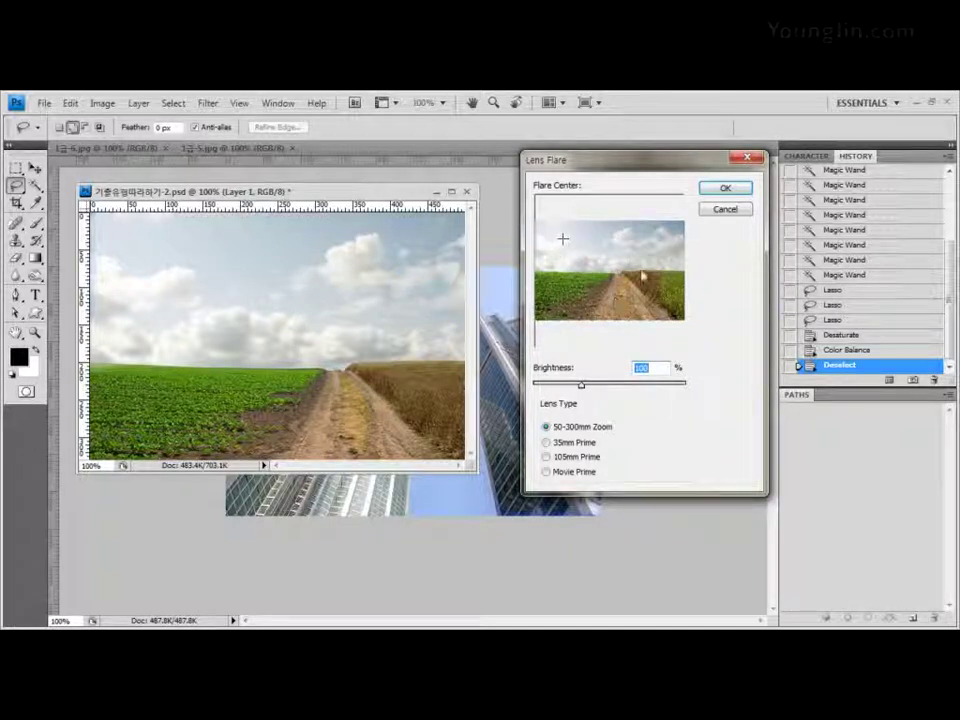
click(629, 239)
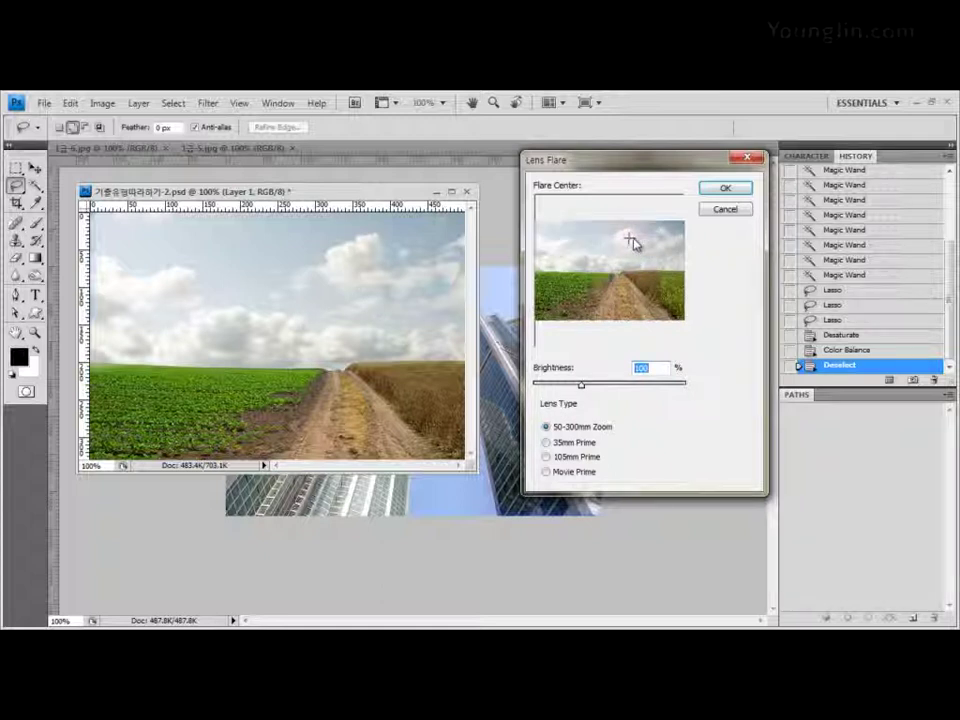
click(633, 239)
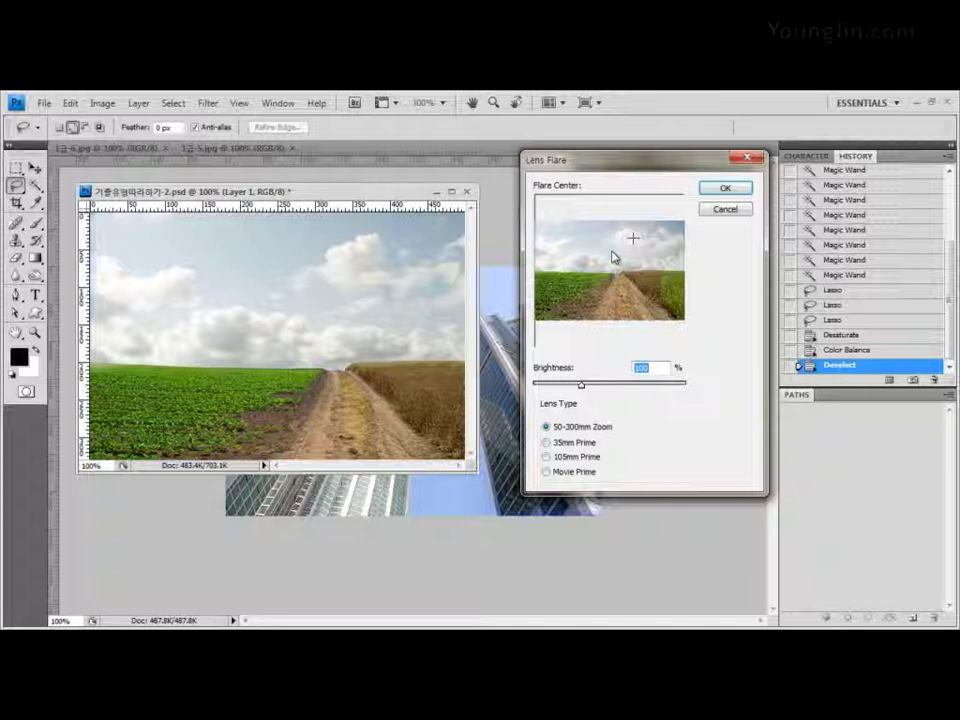
click(728, 190)
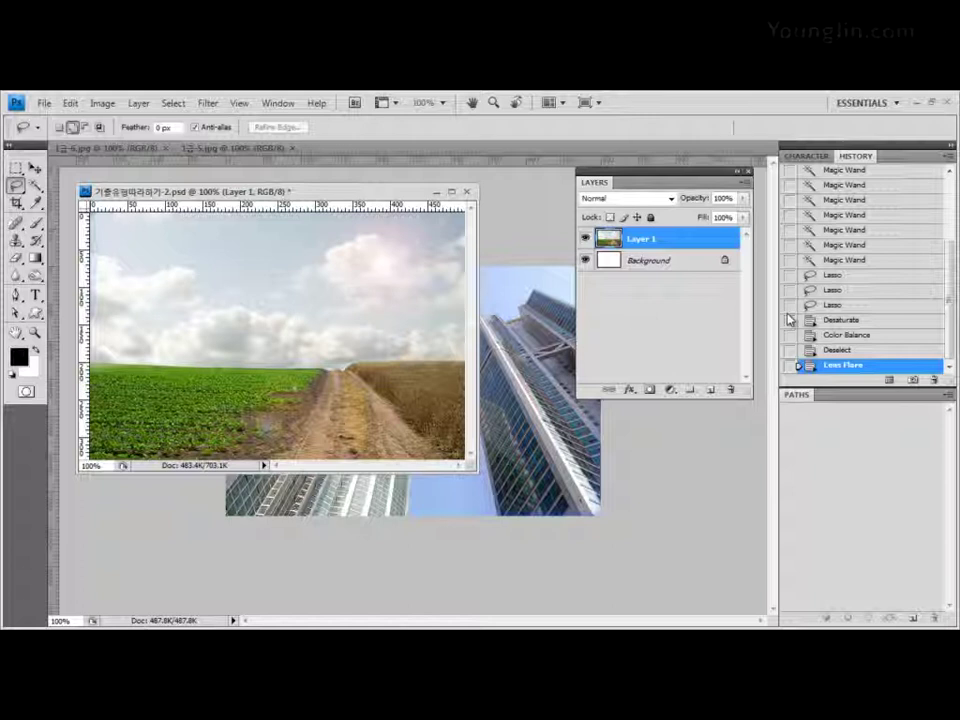
Step: Float the skyscraper image 1급-5.jpg in its own window and make it active in front of the composite
key(v)
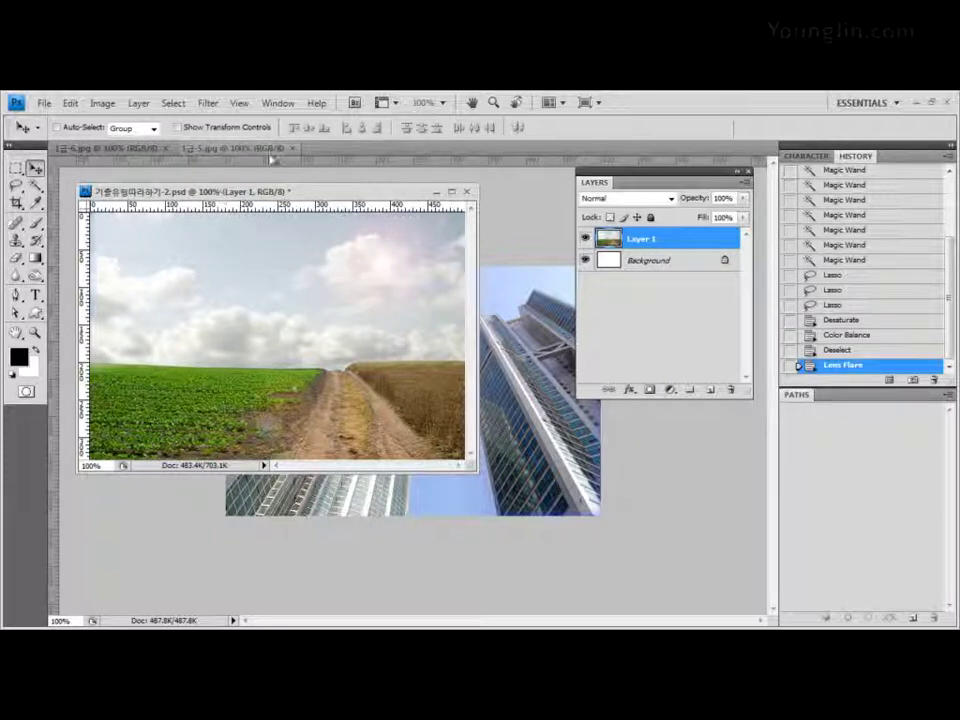
drag(232, 148, 400, 365)
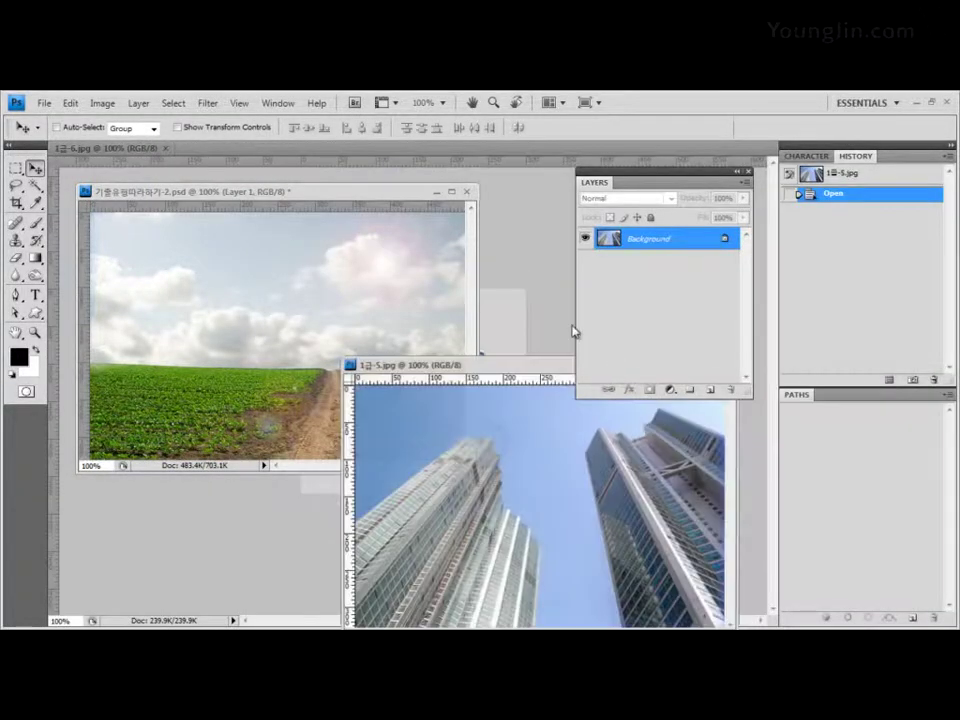
drag(546, 366, 375, 306)
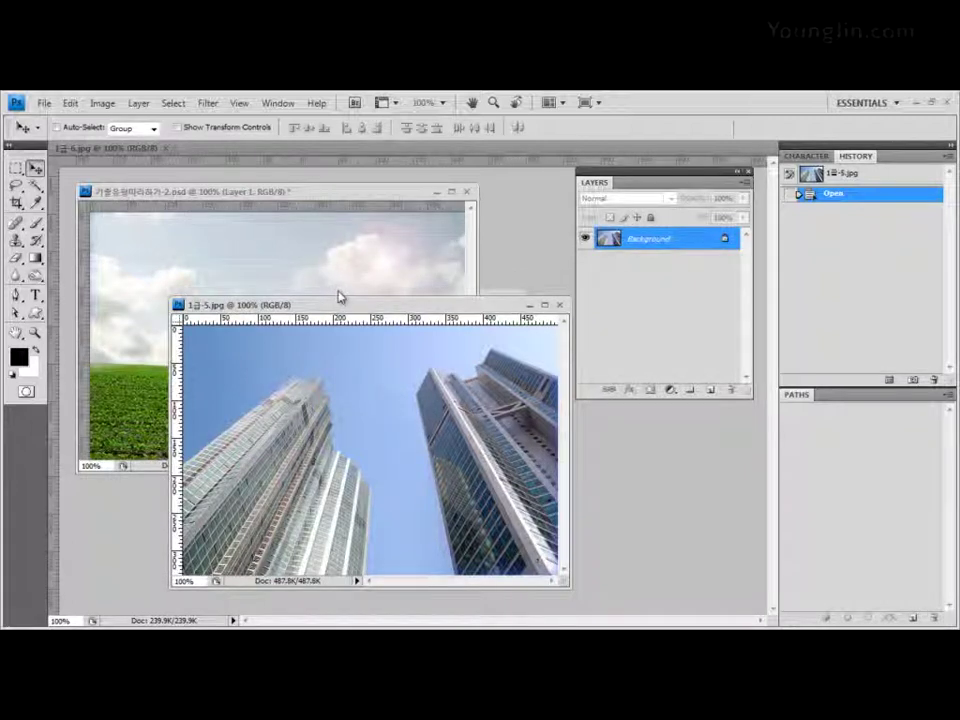
click(347, 195)
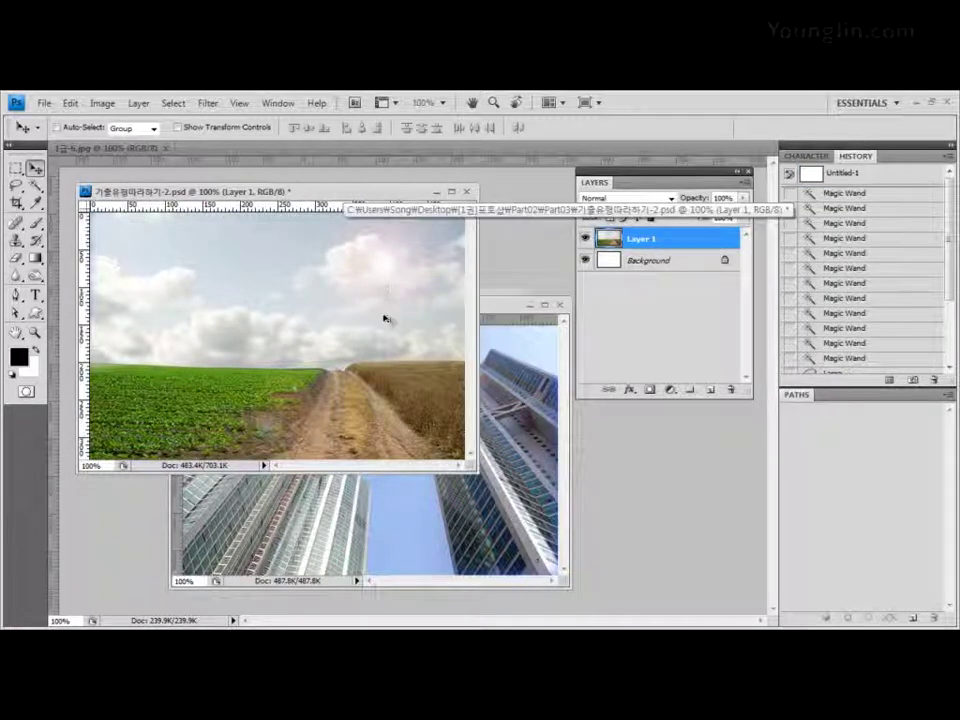
click(499, 306)
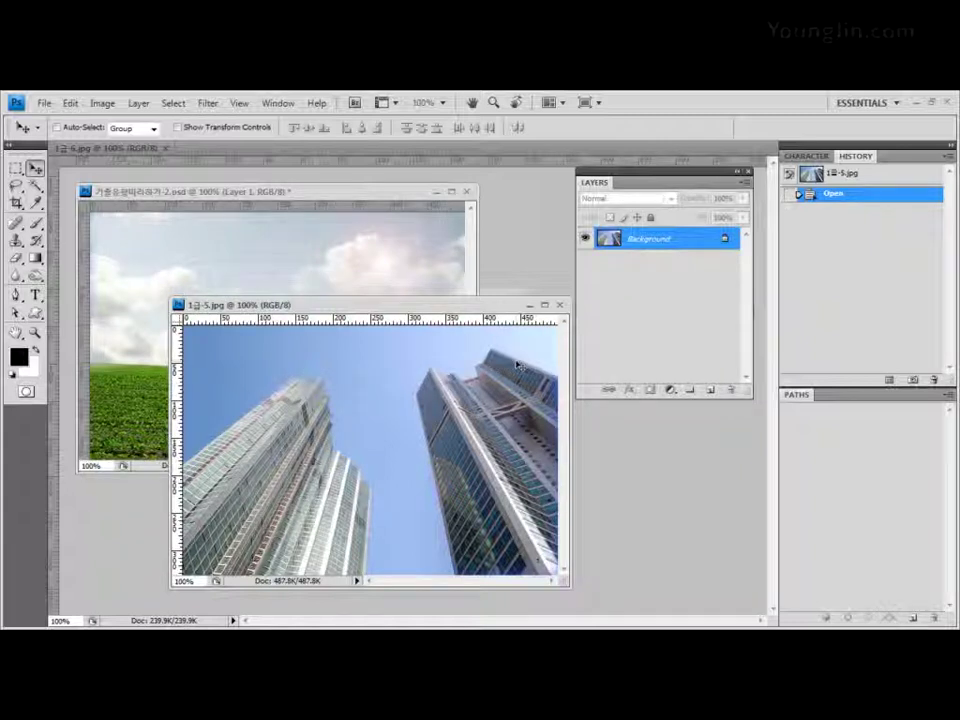
Step: Select the whole sky in 1급-5.jpg with the Magic Wand at tolerance 32, adding both side areas, and invert the selection to the buildings
drag(35, 186, 105, 190)
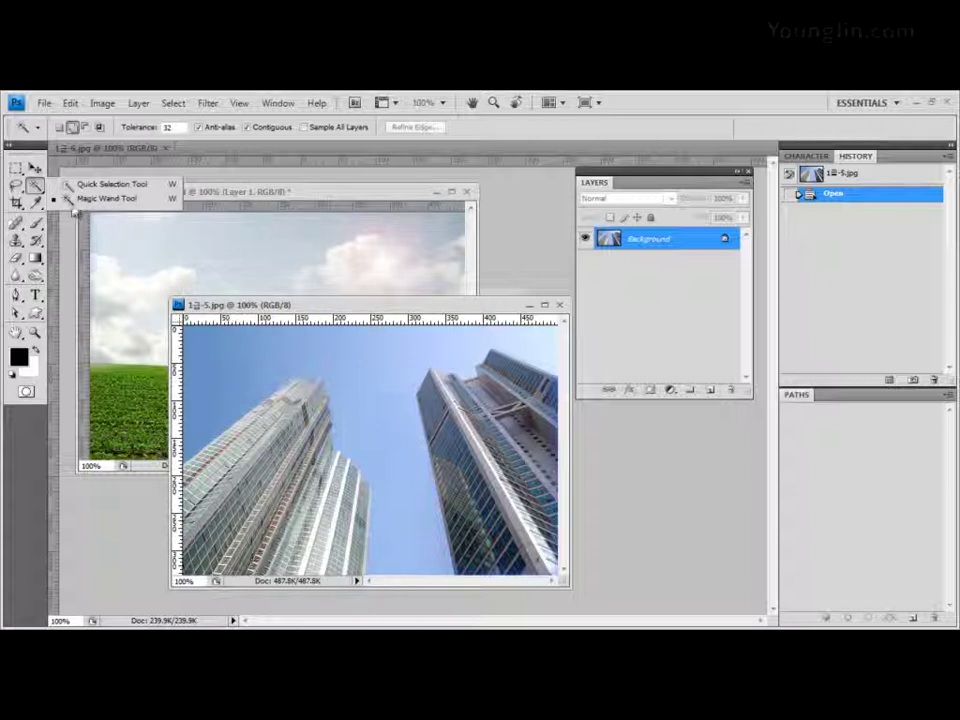
click(366, 310)
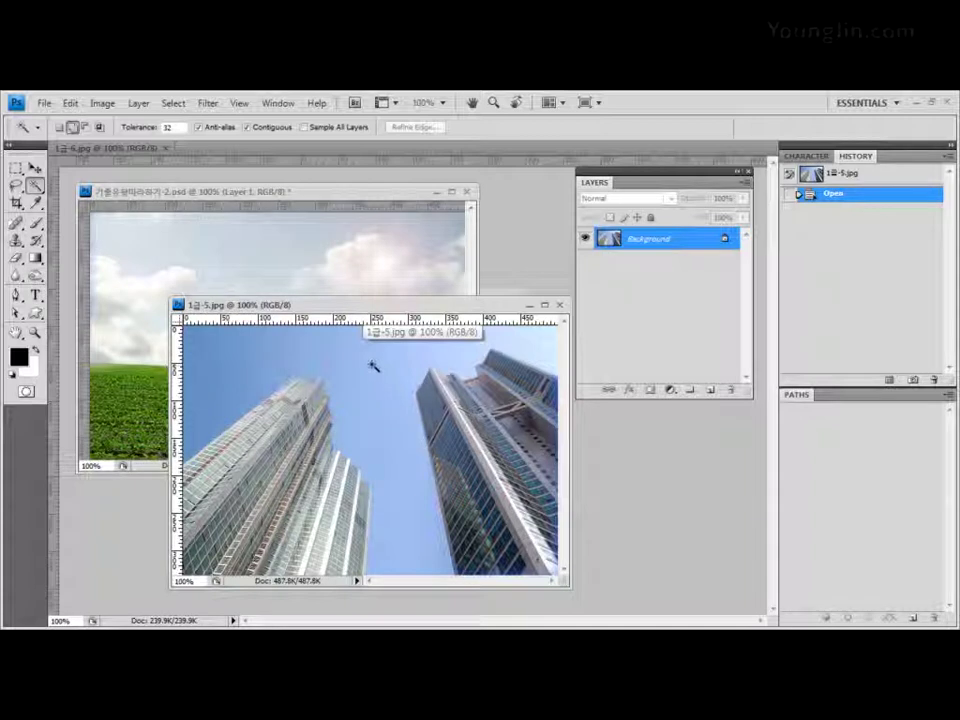
click(372, 365)
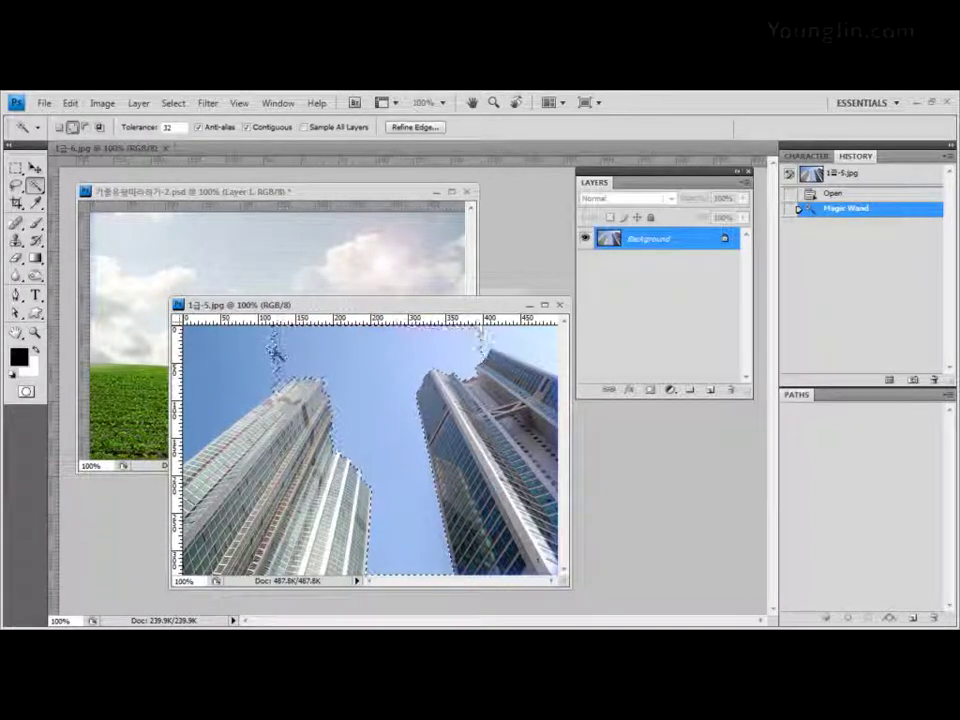
click(72, 127)
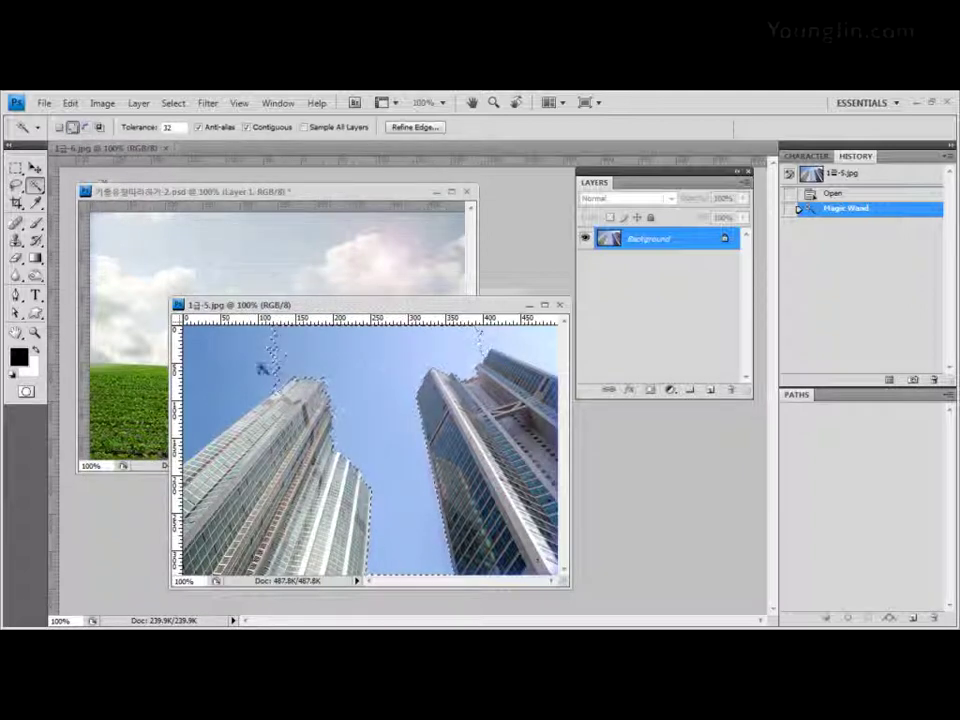
click(250, 375)
click(530, 340)
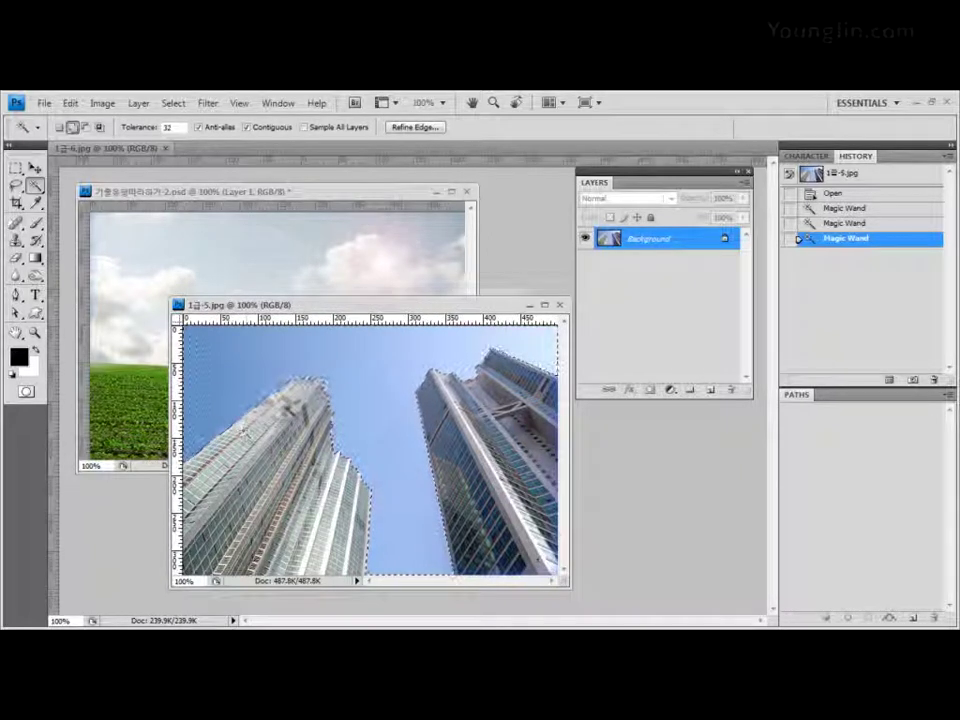
click(174, 103)
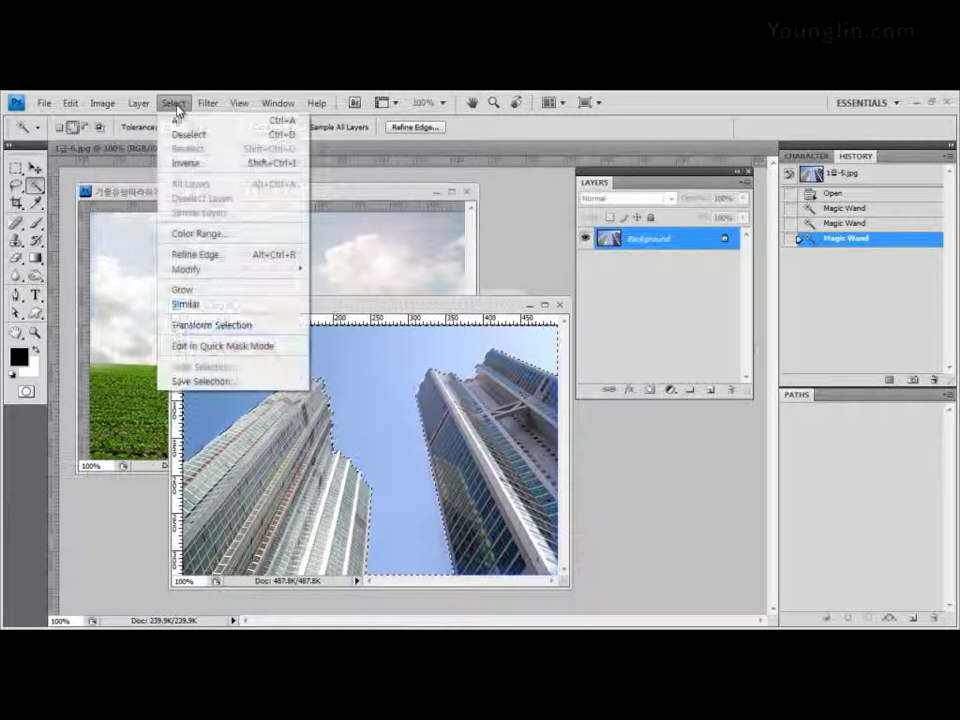
click(212, 165)
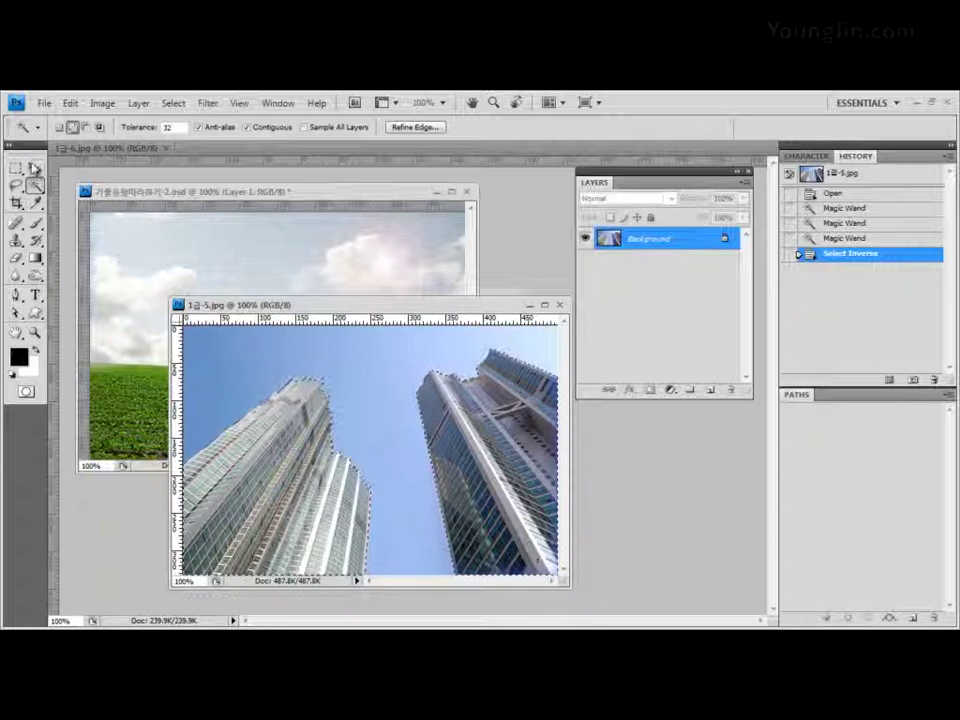
Step: Copy the selected buildings into 기출유형따라하기-2.psd with the Move tool, placing them over the landscape on both sides of the path
click(35, 168)
drag(424, 304, 624, 283)
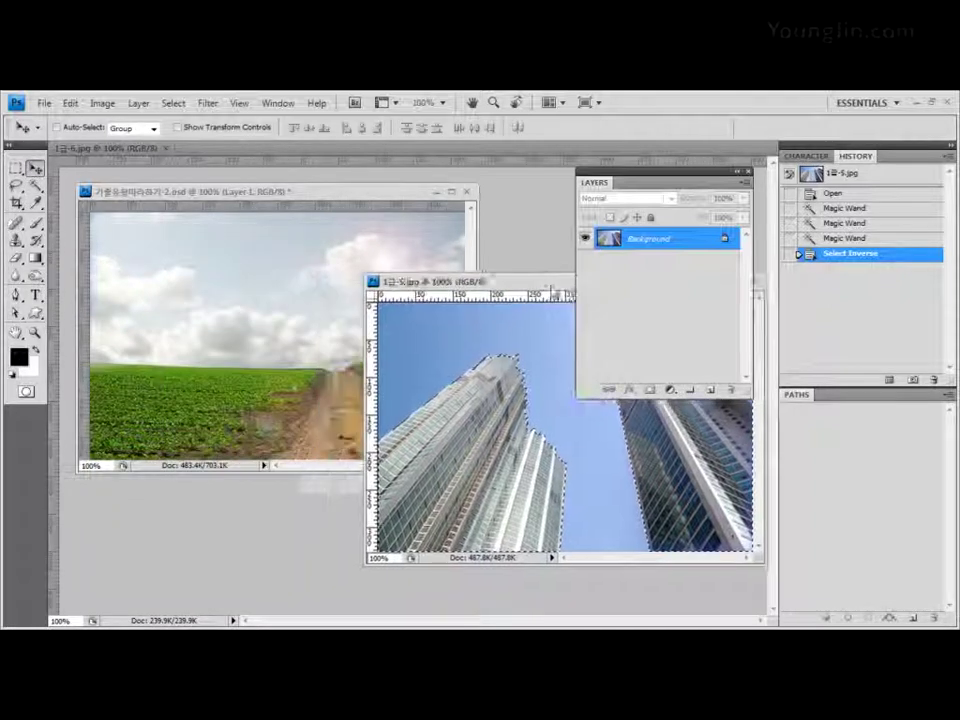
drag(494, 282, 444, 280)
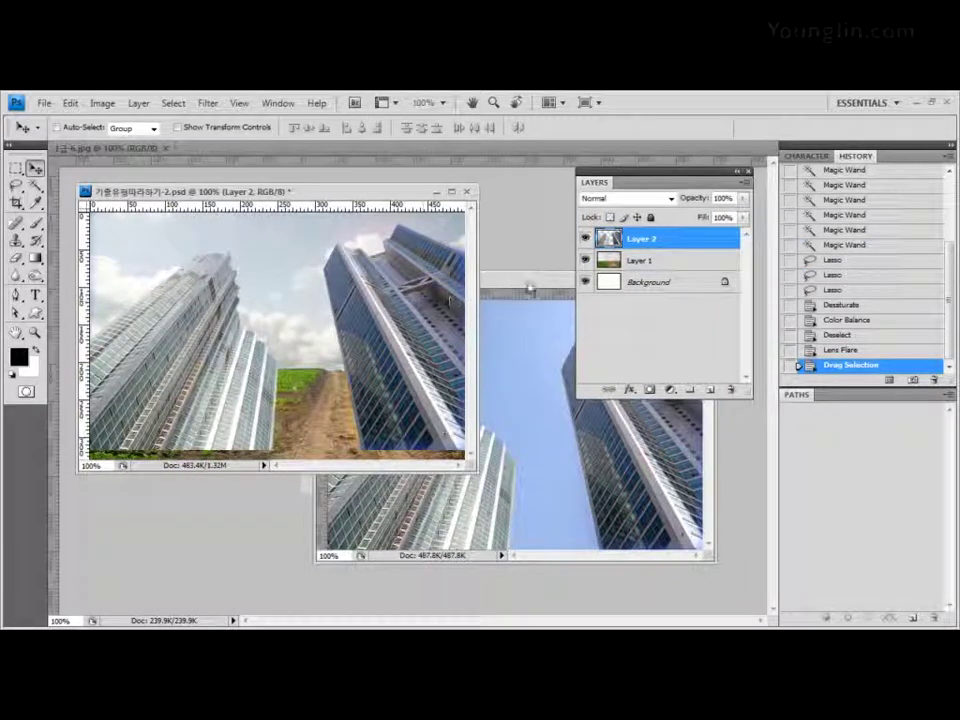
Step: Put away the skyscraper image 1급-5.jpg and move the buildings layer down in the composite until their bases meet the canvas's lower edge
drag(531, 292, 300, 344)
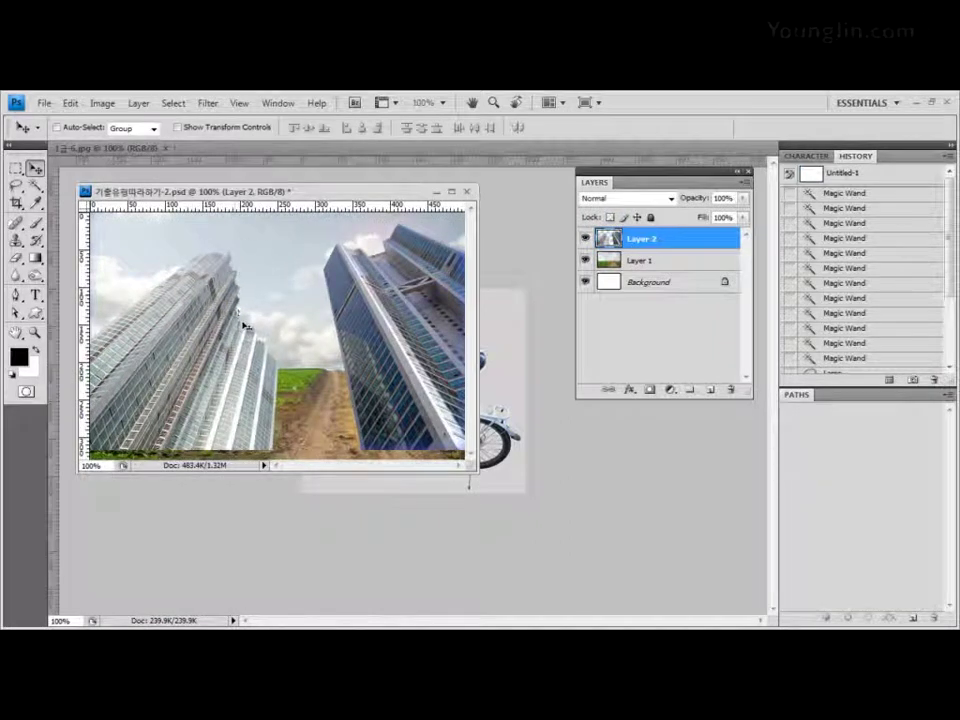
drag(314, 191, 377, 188)
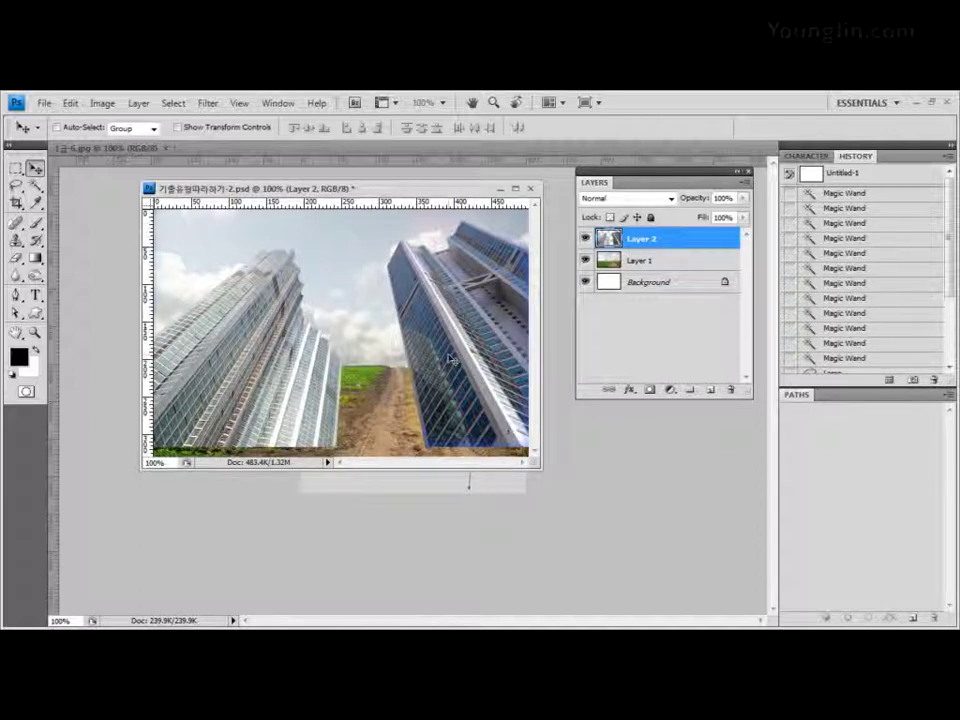
key(ctrl+z)
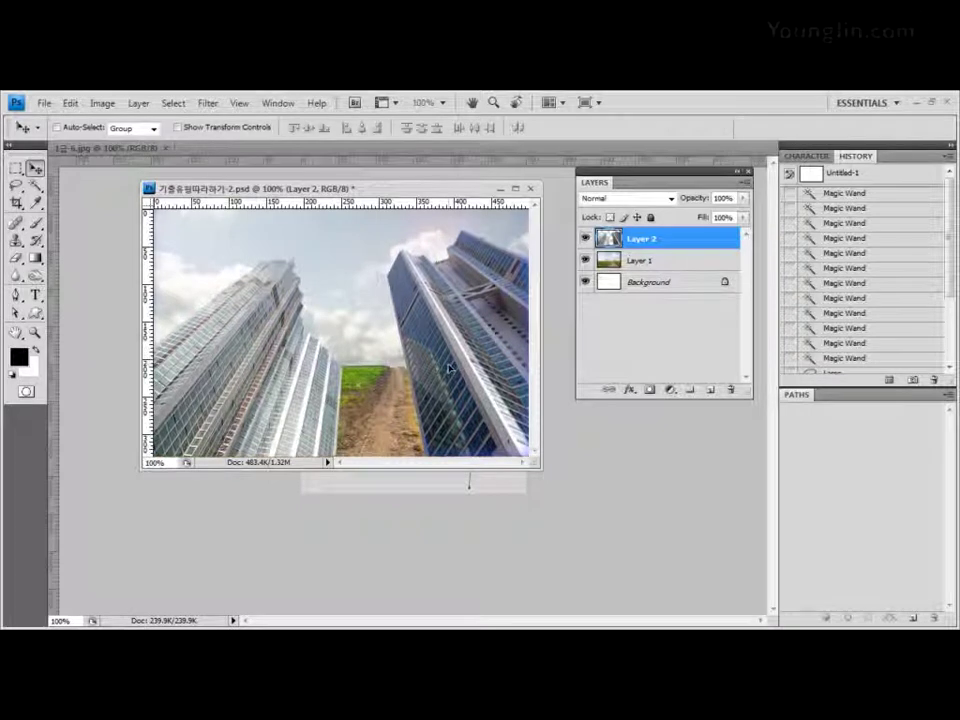
key(ctrl+z)
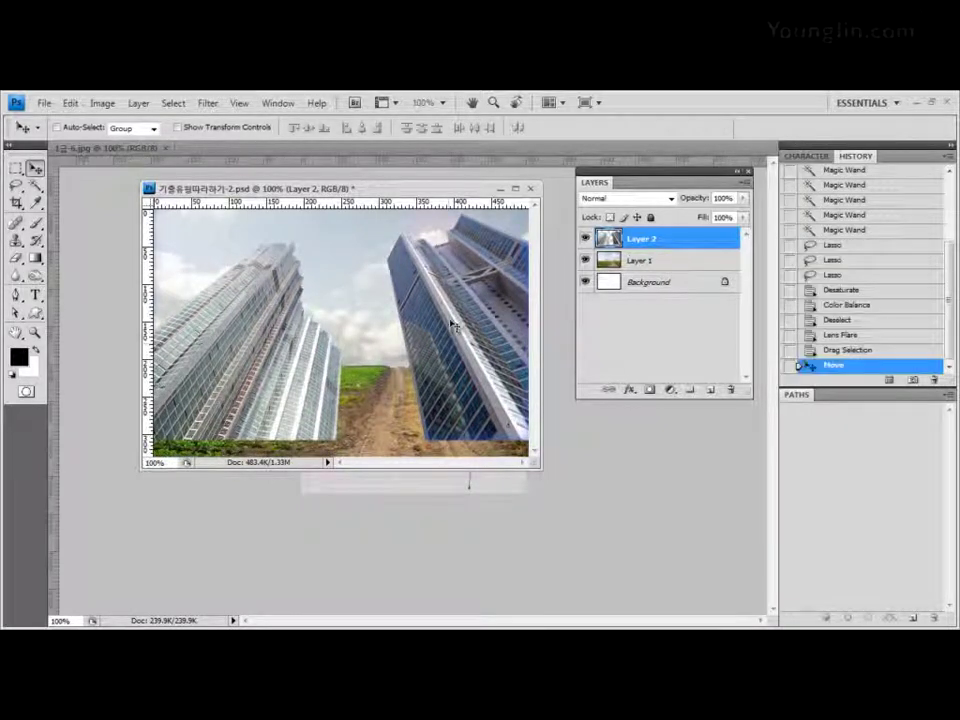
key(ctrl+z)
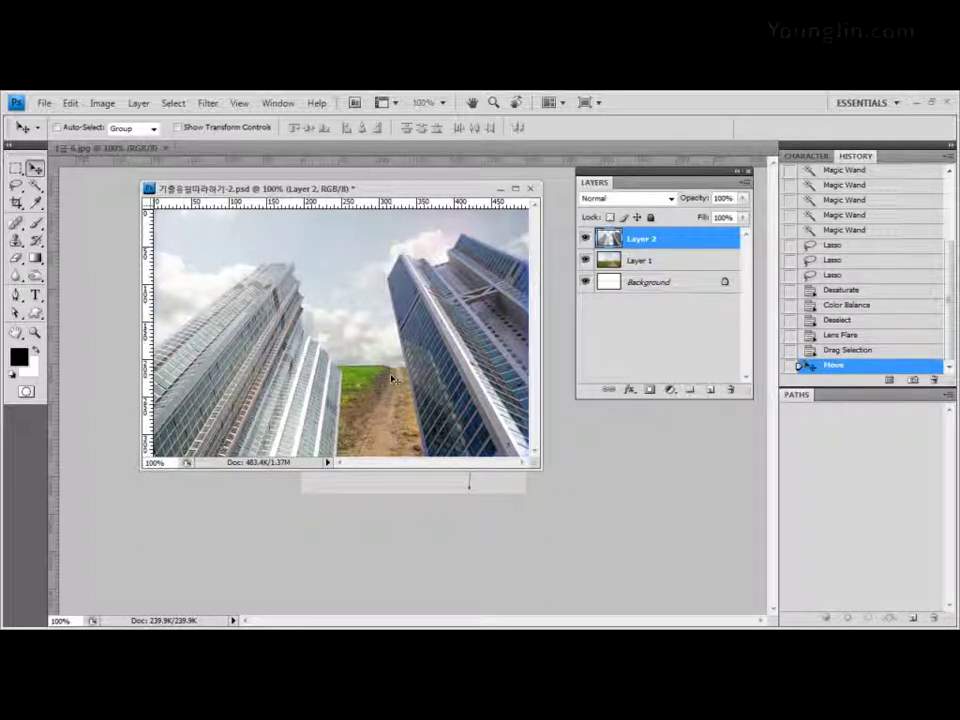
Step: Set the buildings layer, Layer 2, to Hard Light blending at 50% opacity
click(671, 199)
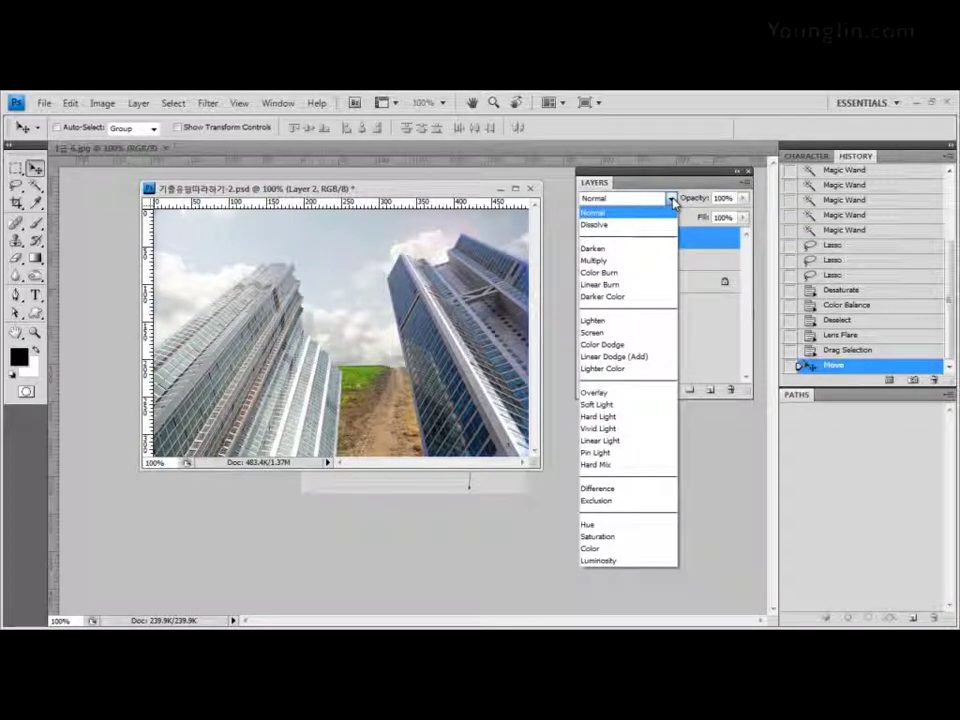
click(626, 416)
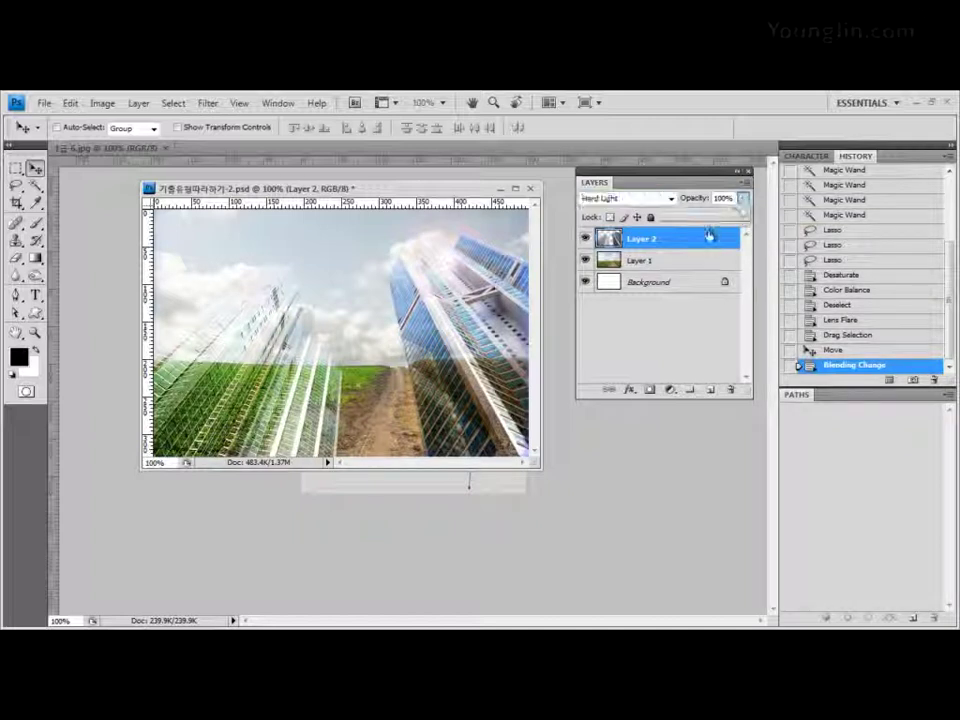
click(743, 200)
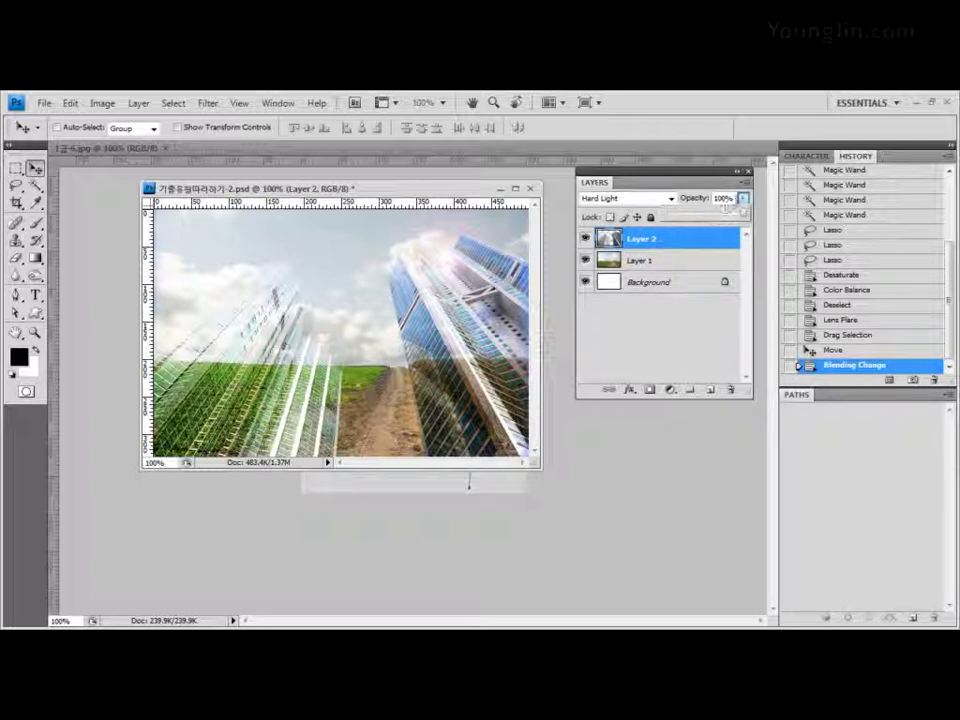
key(Return)
text(50)
key(Return)
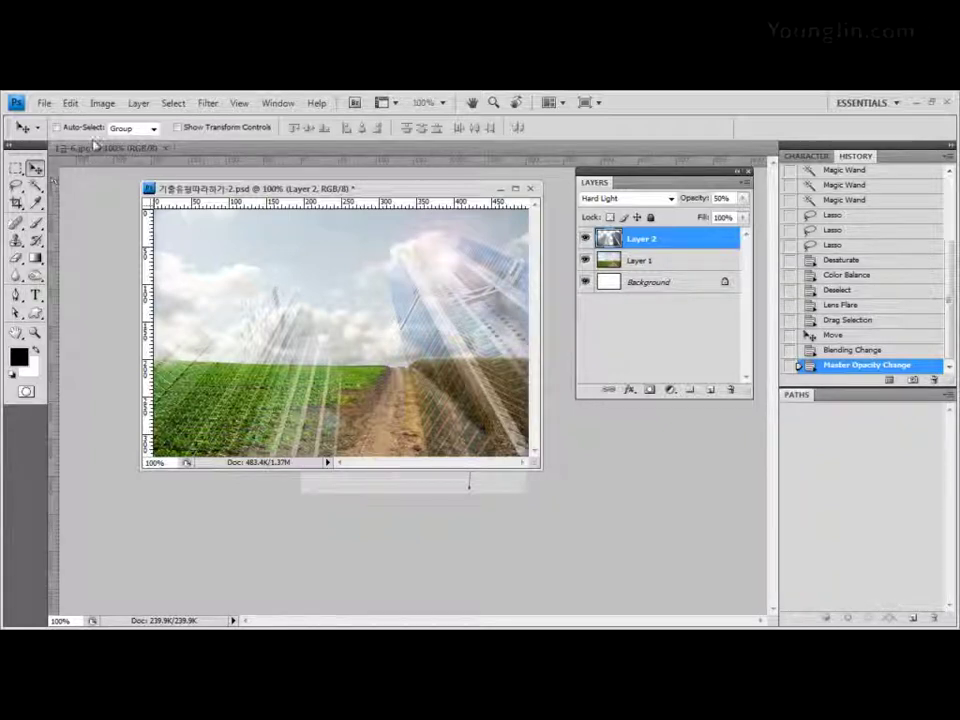
Step: Float the bicycle image 1급-6.jpg in its own window and place it in front of the composite
drag(469, 482, 155, 478)
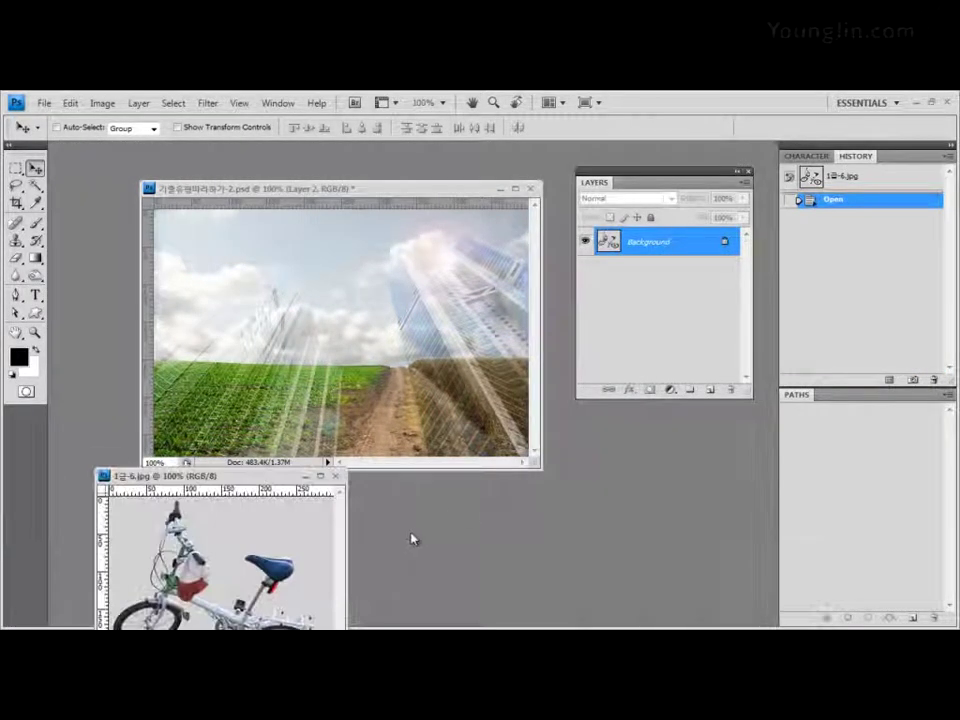
drag(219, 477, 455, 362)
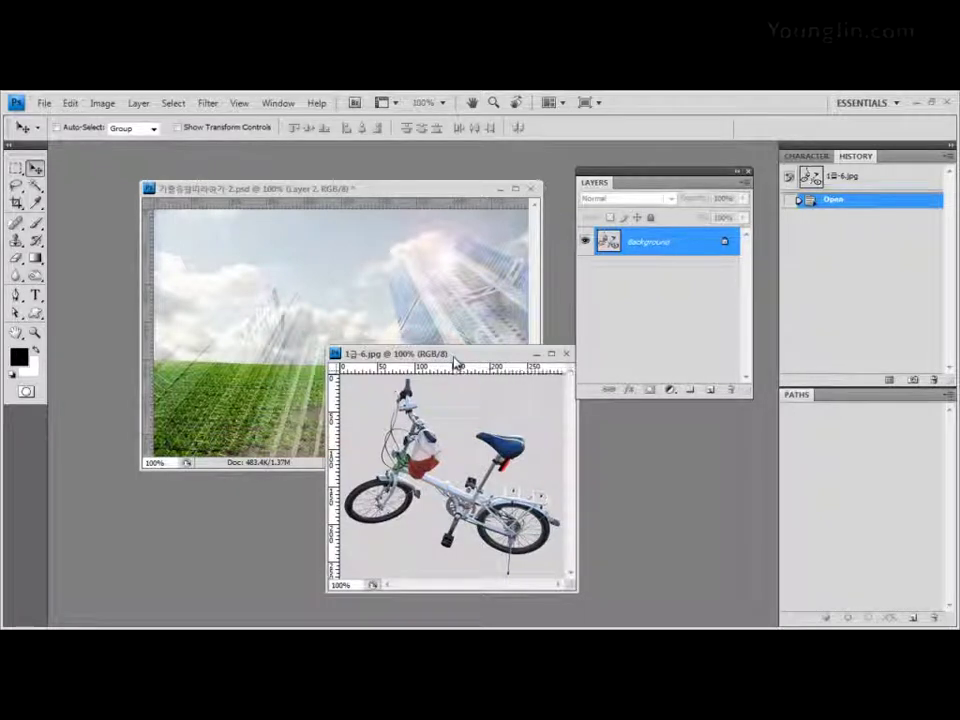
drag(455, 362, 369, 340)
Step: Try selecting the grey background of 1급-6.jpg with the Magic Wand at tolerance 32, and revert the image to its opened state
click(36, 185)
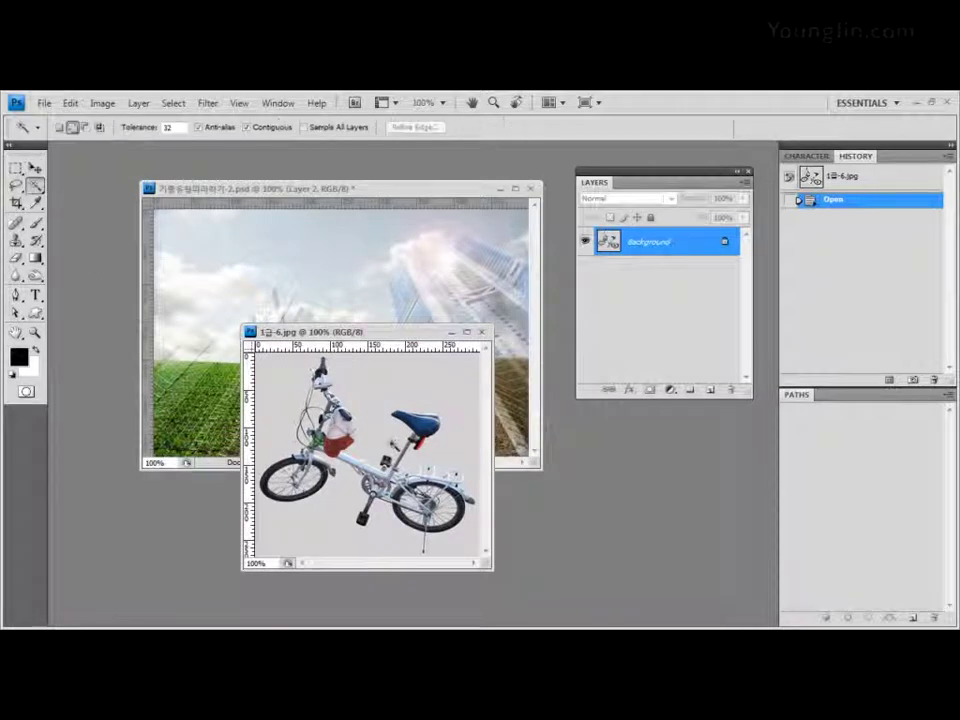
click(460, 380)
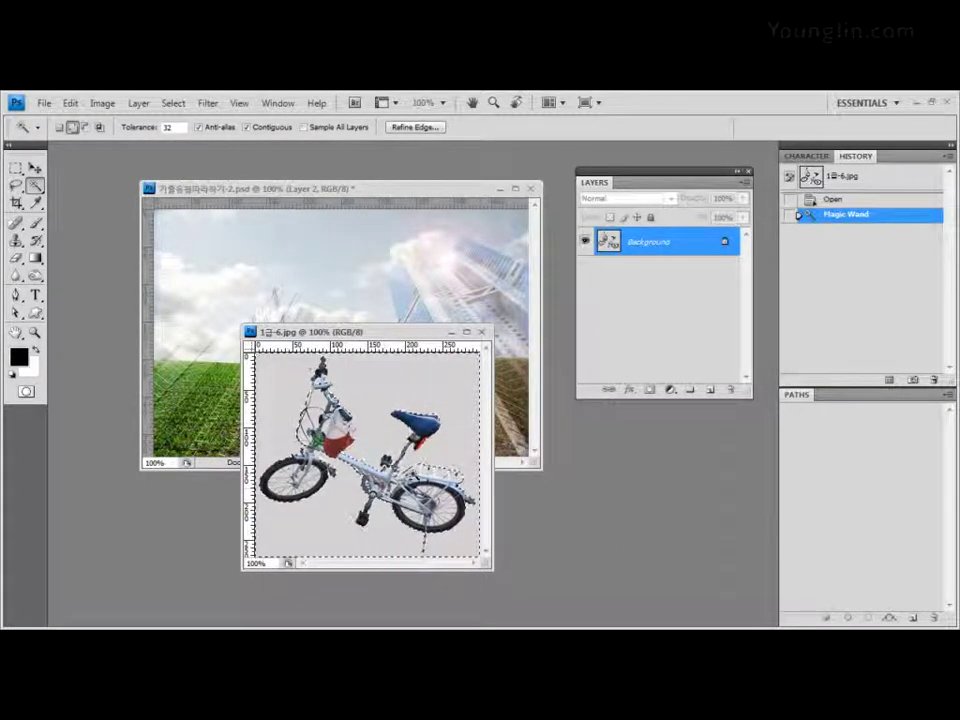
click(350, 370)
click(330, 395)
click(335, 360)
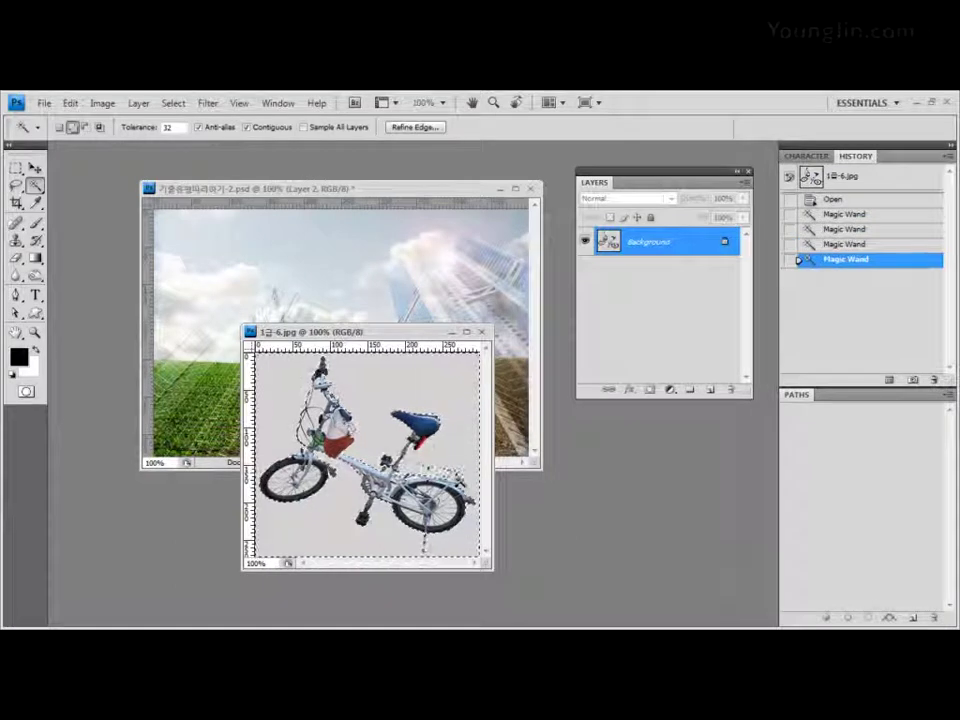
click(852, 201)
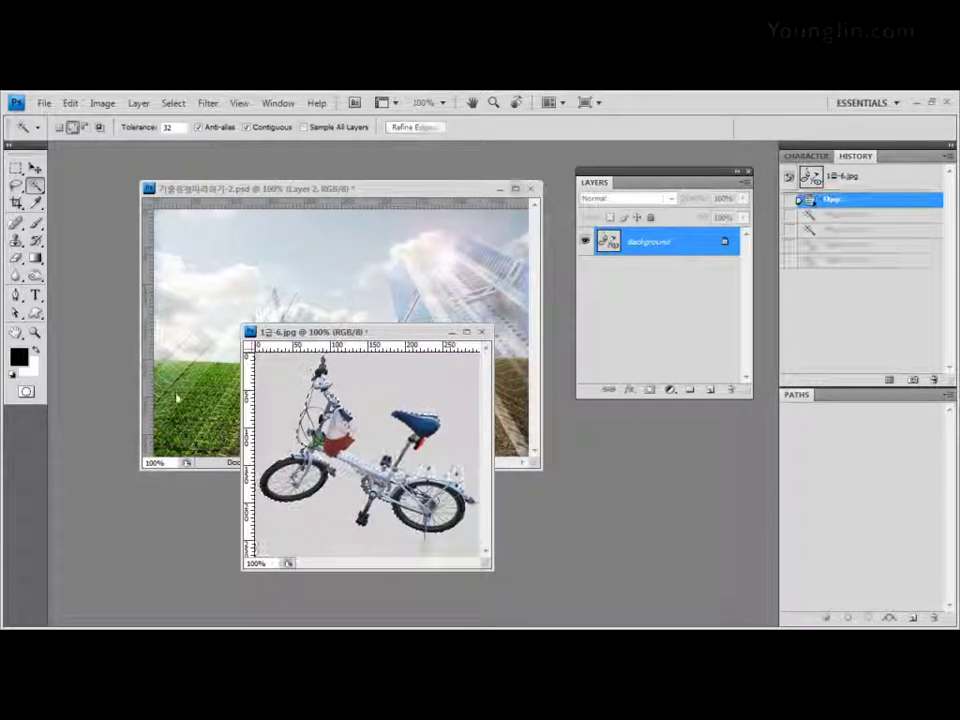
Step: Set up an inverted Color Range in 1급-6.jpg by sampling the grey background above the bicycle, with the preview set to Selection
click(35, 168)
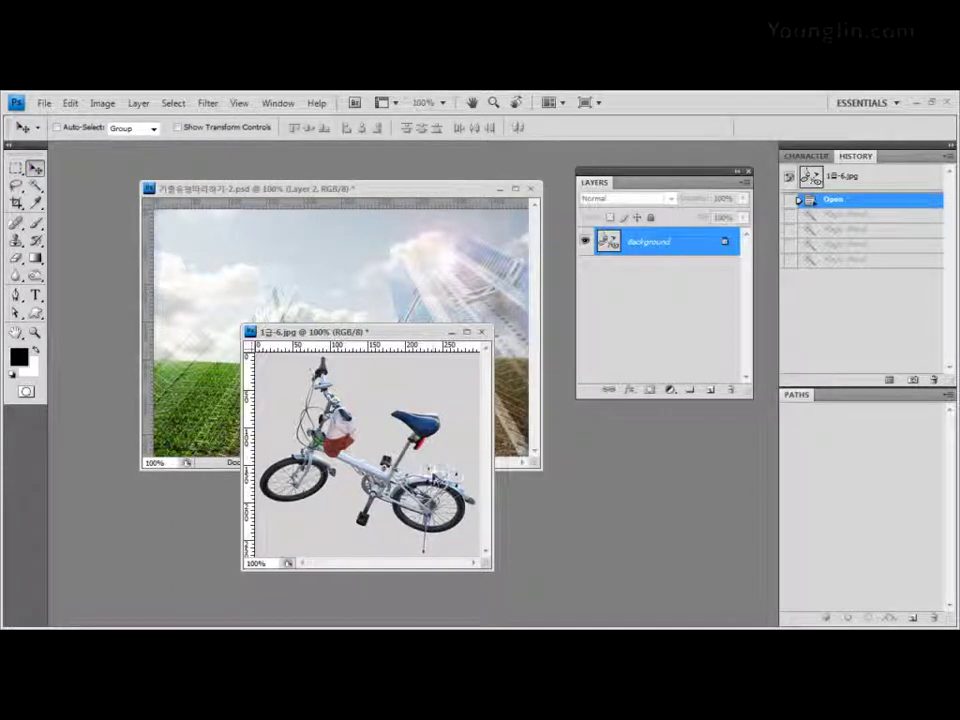
click(174, 104)
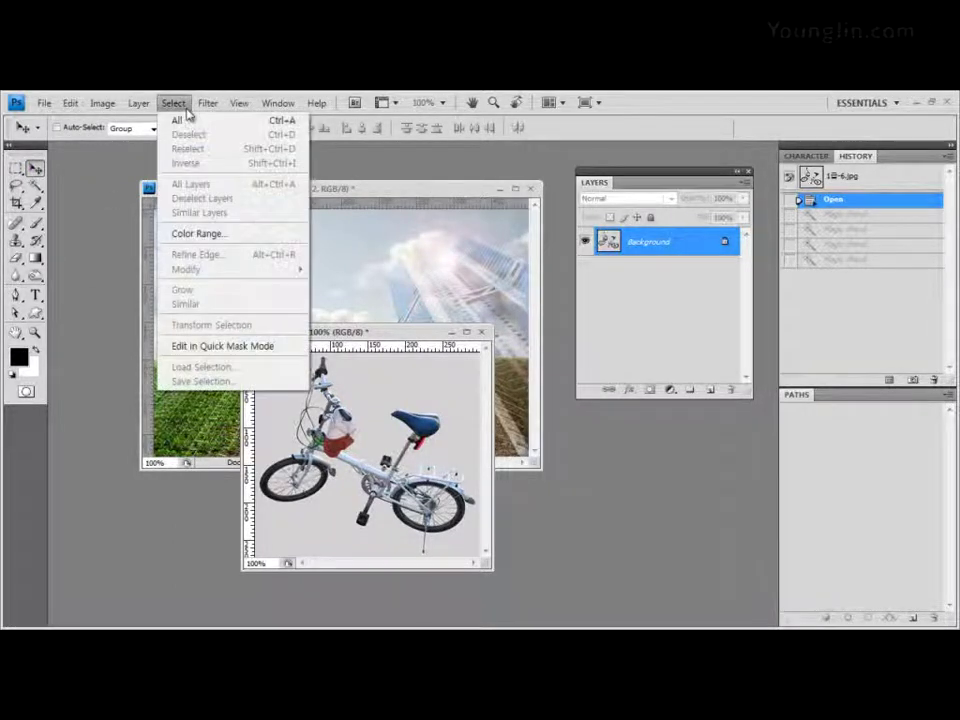
click(229, 235)
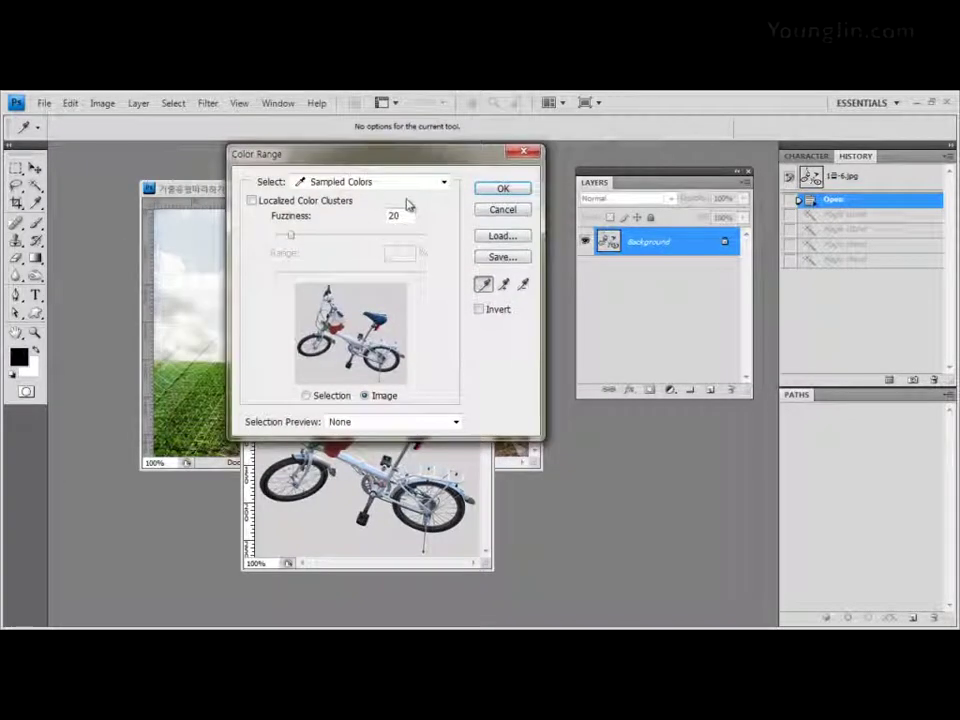
drag(300, 153, 617, 188)
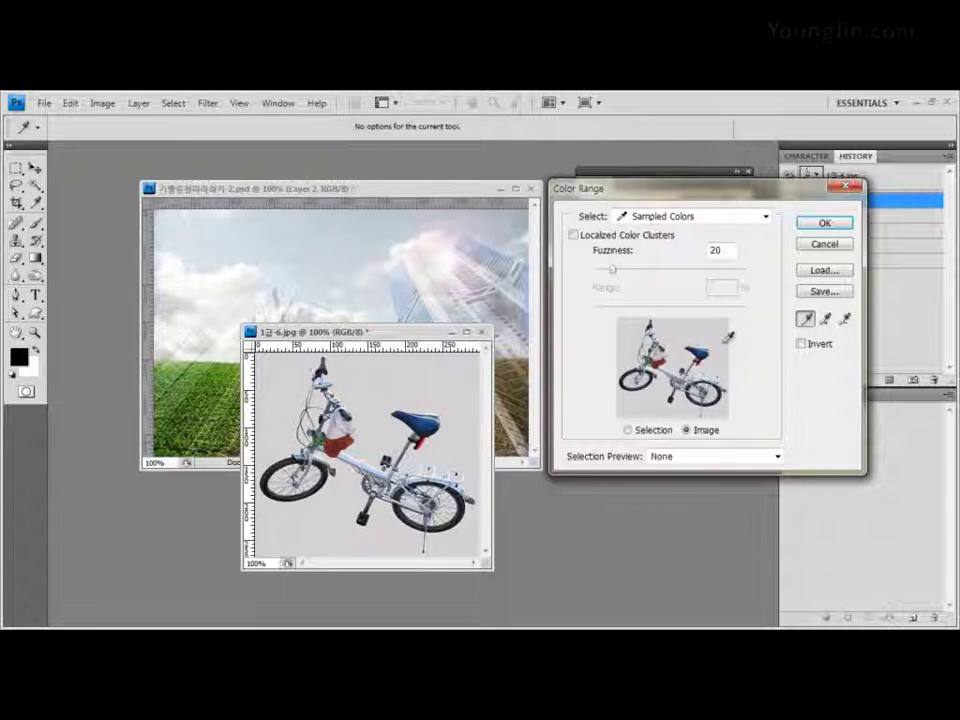
click(802, 345)
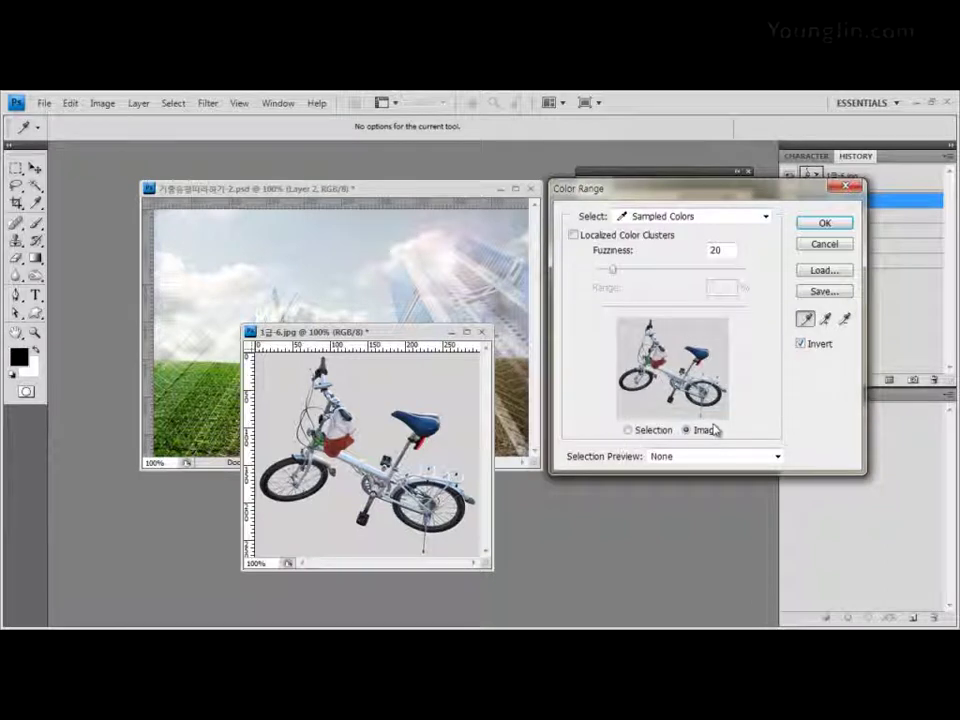
click(630, 431)
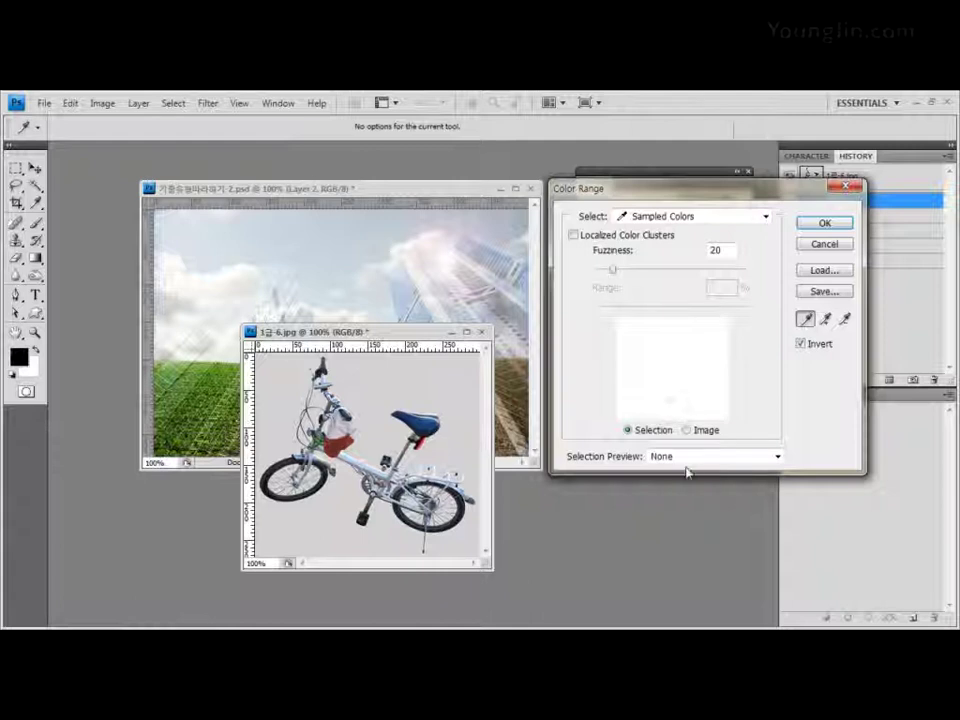
click(687, 431)
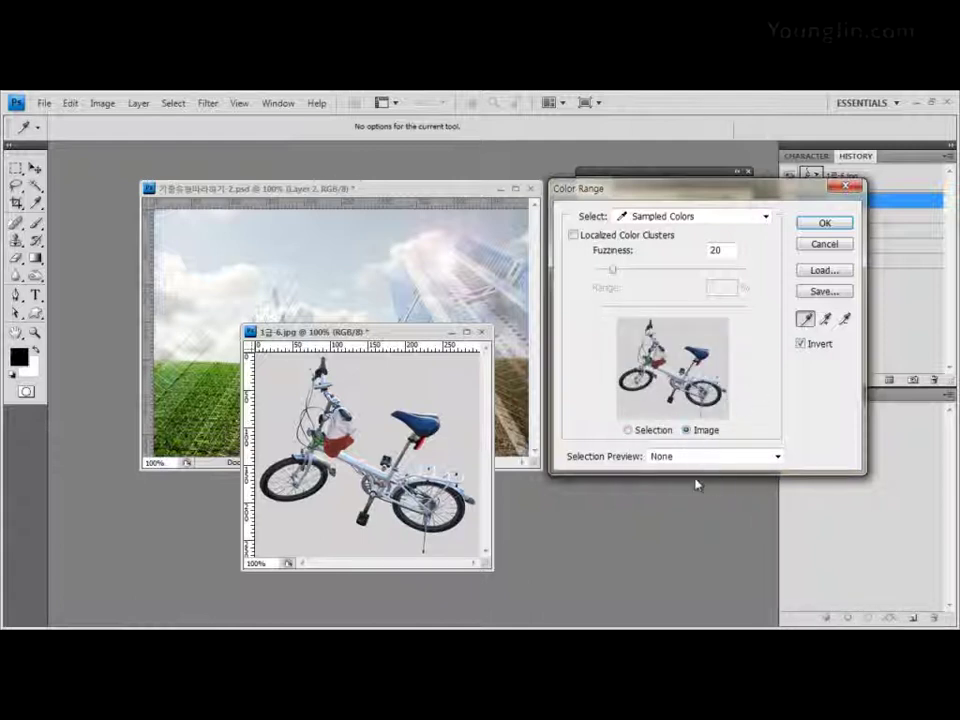
click(629, 431)
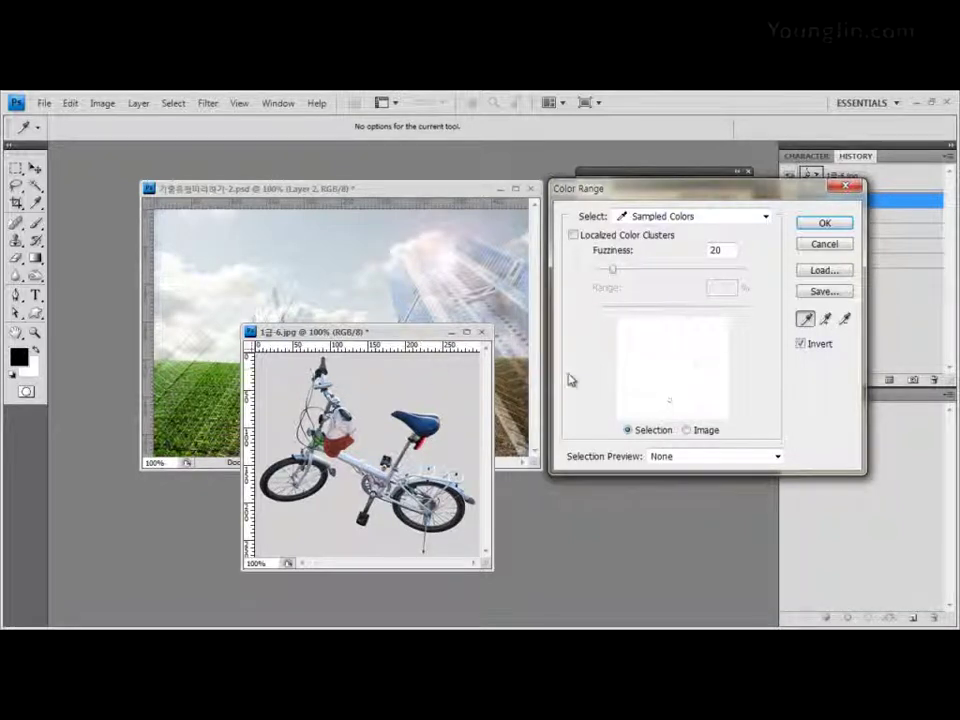
click(425, 364)
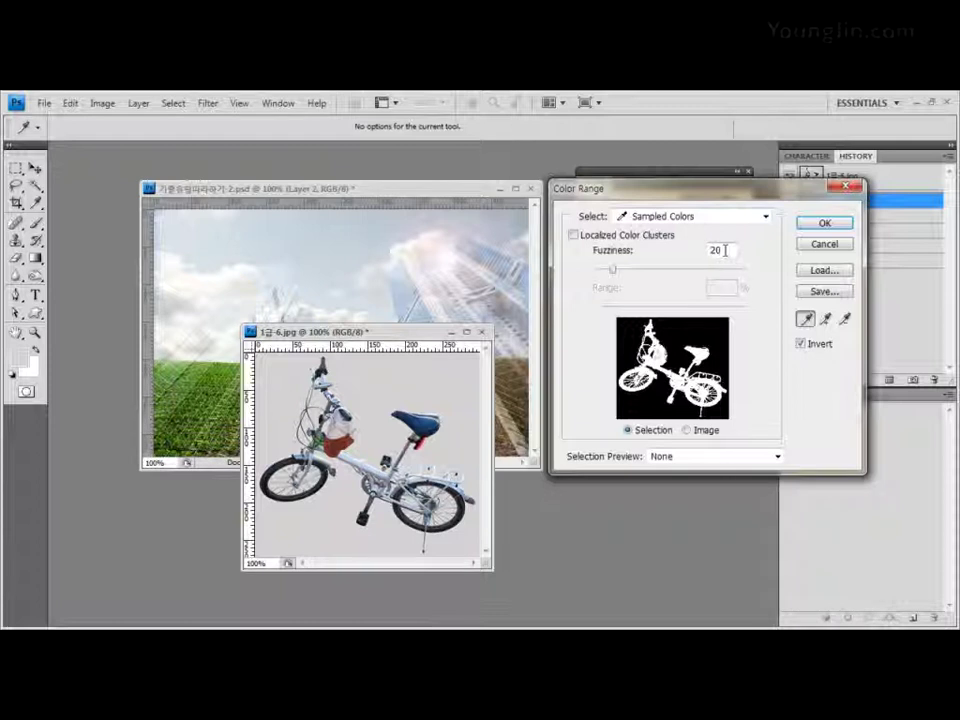
Step: Try Color Range Fuzziness values of 84 and 15, apply the selection at 15, and revert the bicycle image to its opened state
drag(614, 270, 661, 270)
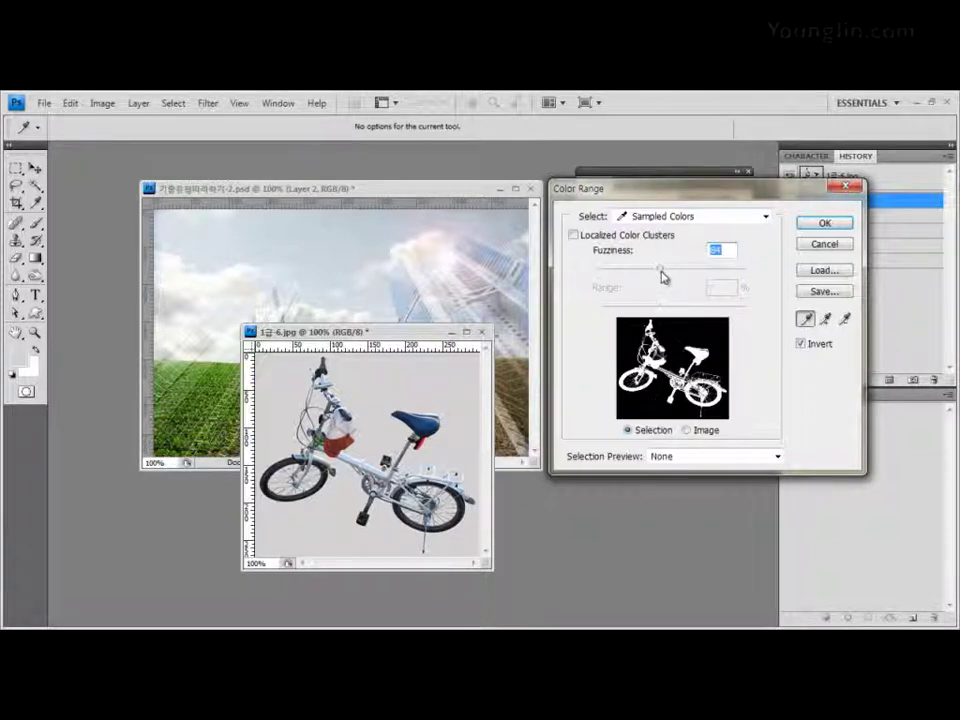
drag(662, 277, 609, 277)
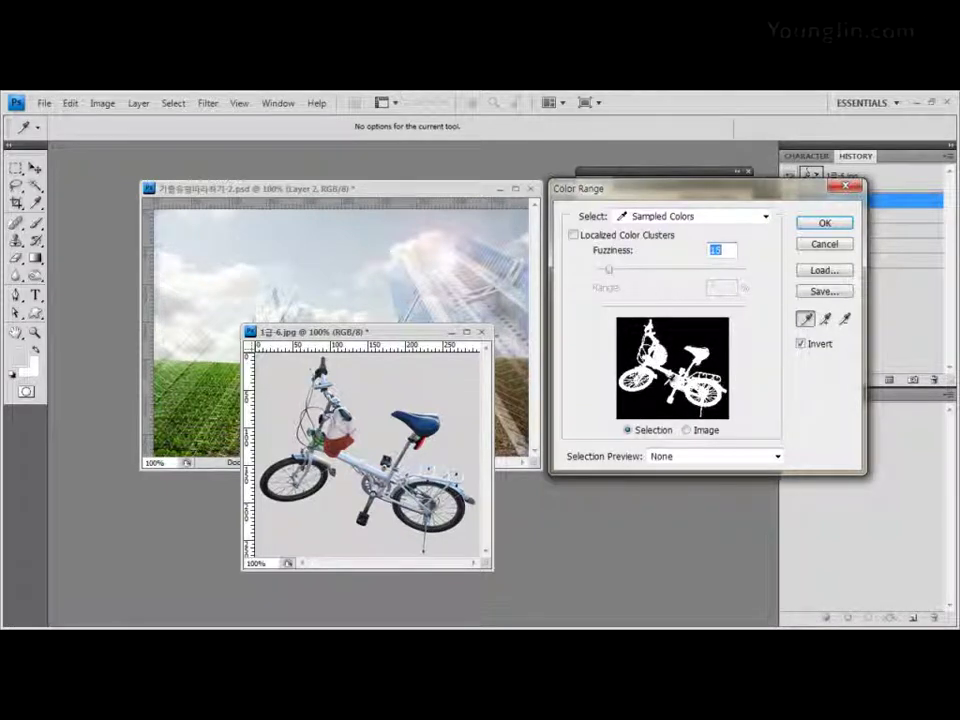
click(824, 222)
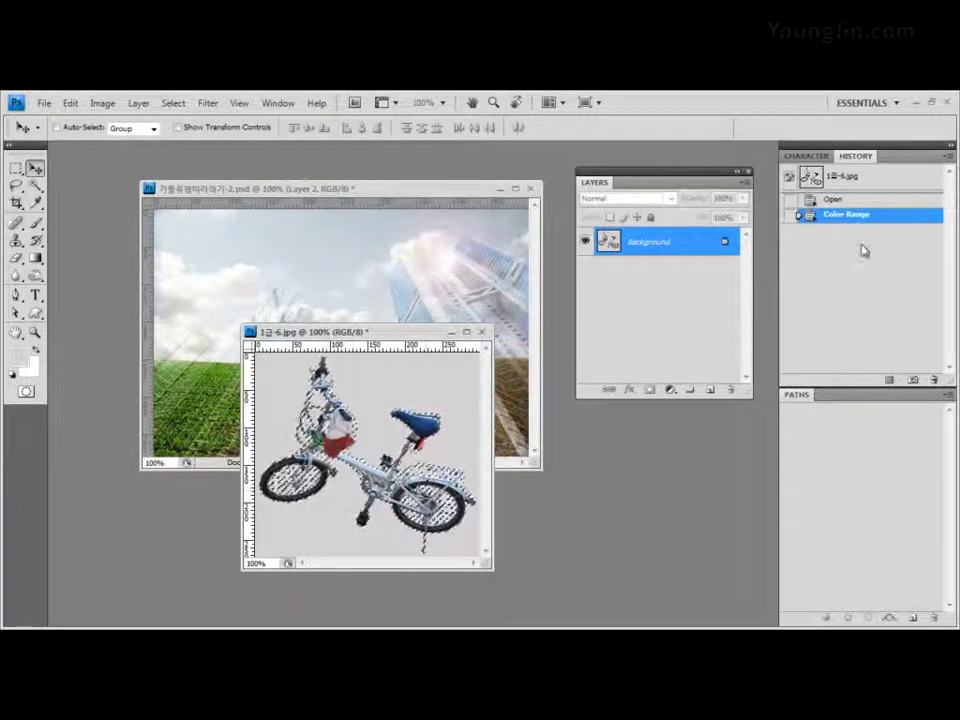
click(845, 200)
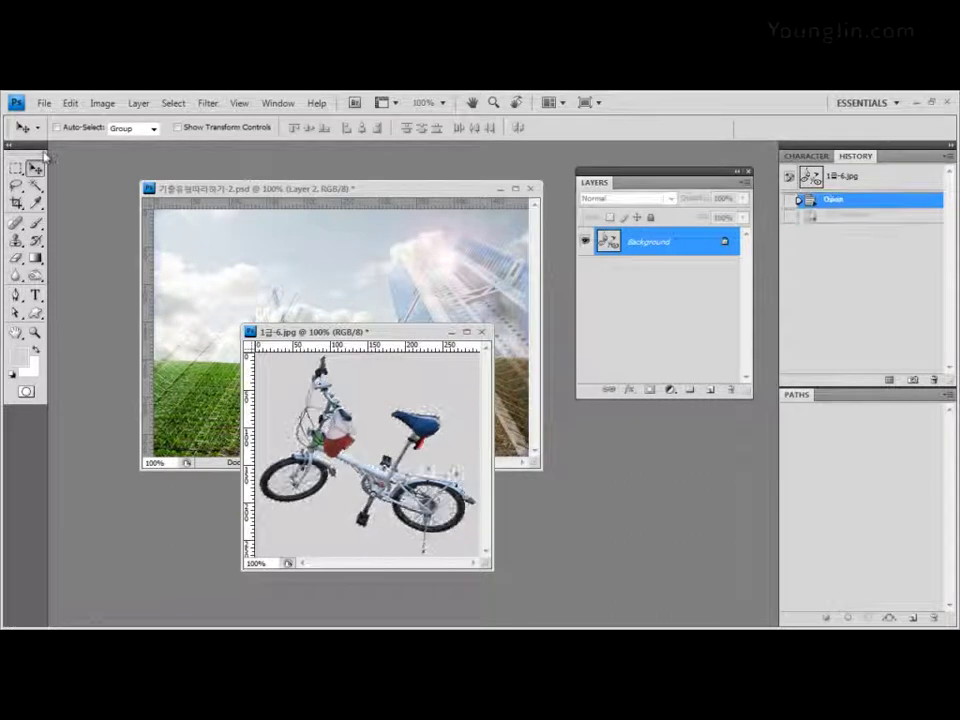
Step: Try selecting the bicycle with the inverted Color Range at Fuzziness 40, and revert the image to its opened state
click(173, 103)
click(220, 233)
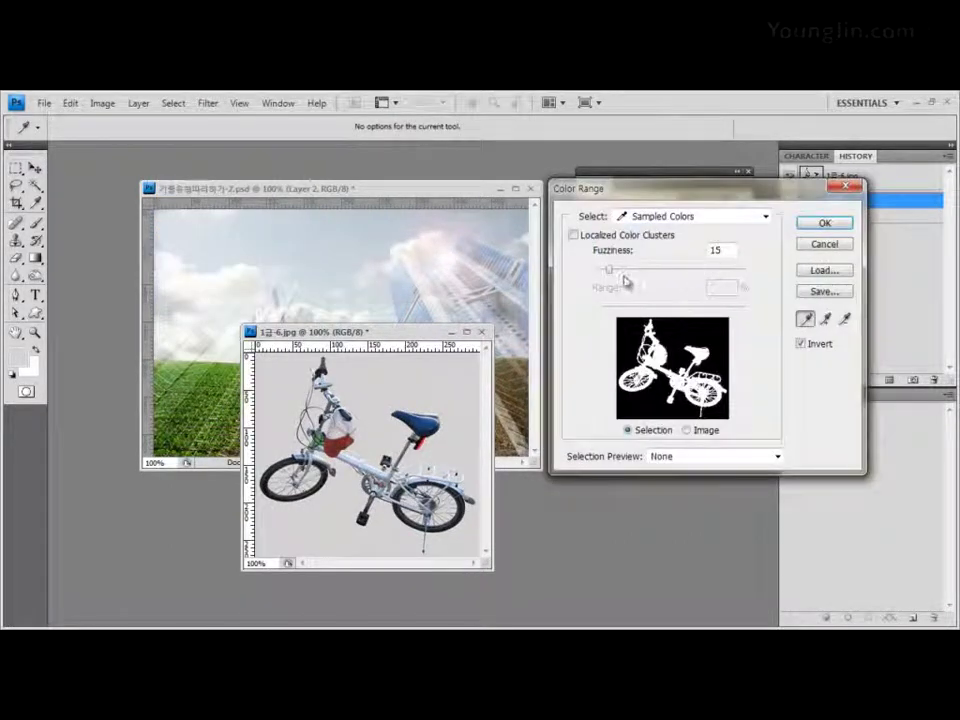
drag(622, 277, 631, 279)
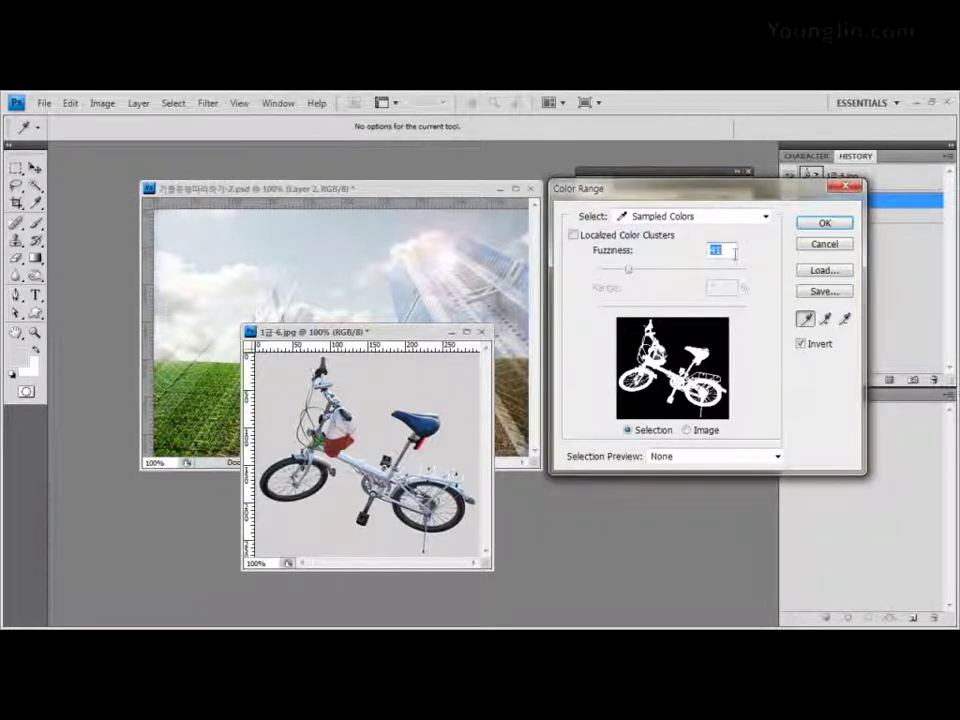
text(40)
key(Tab)
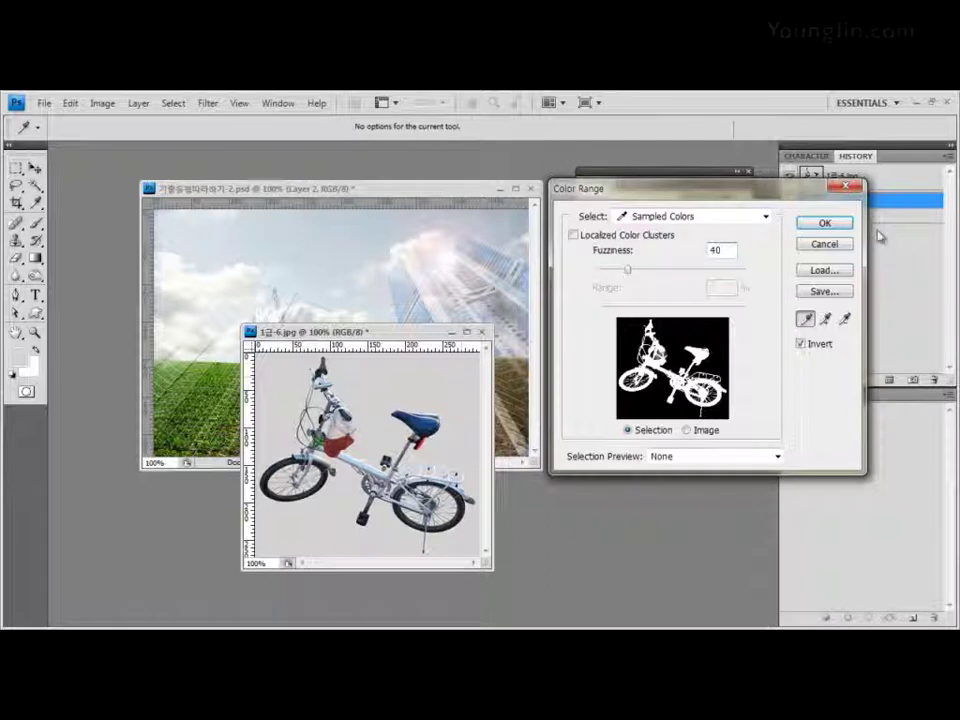
click(826, 222)
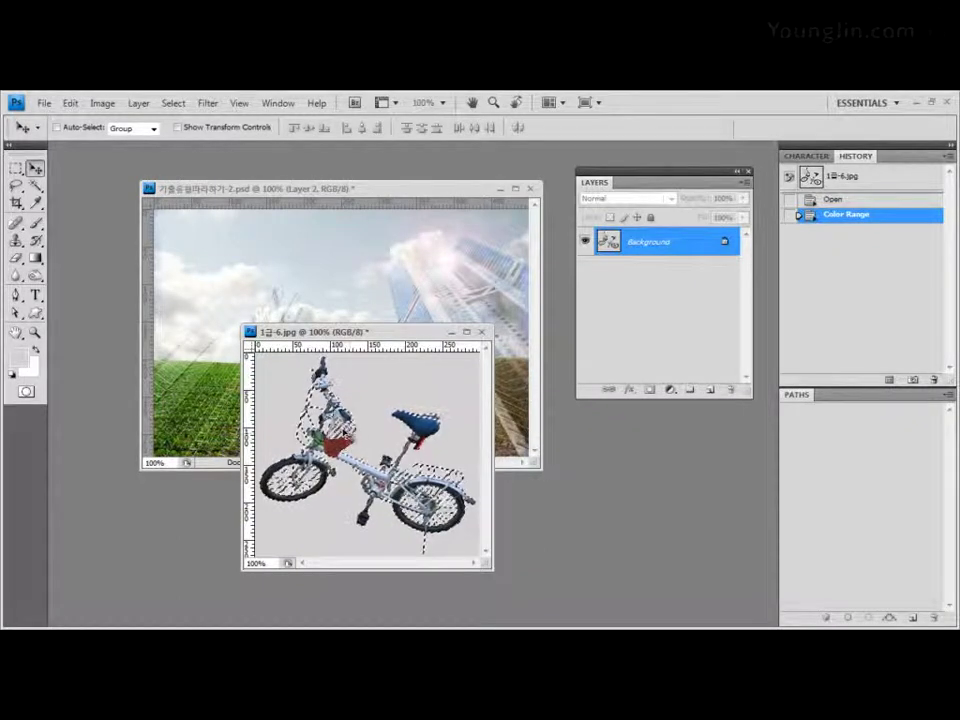
click(845, 199)
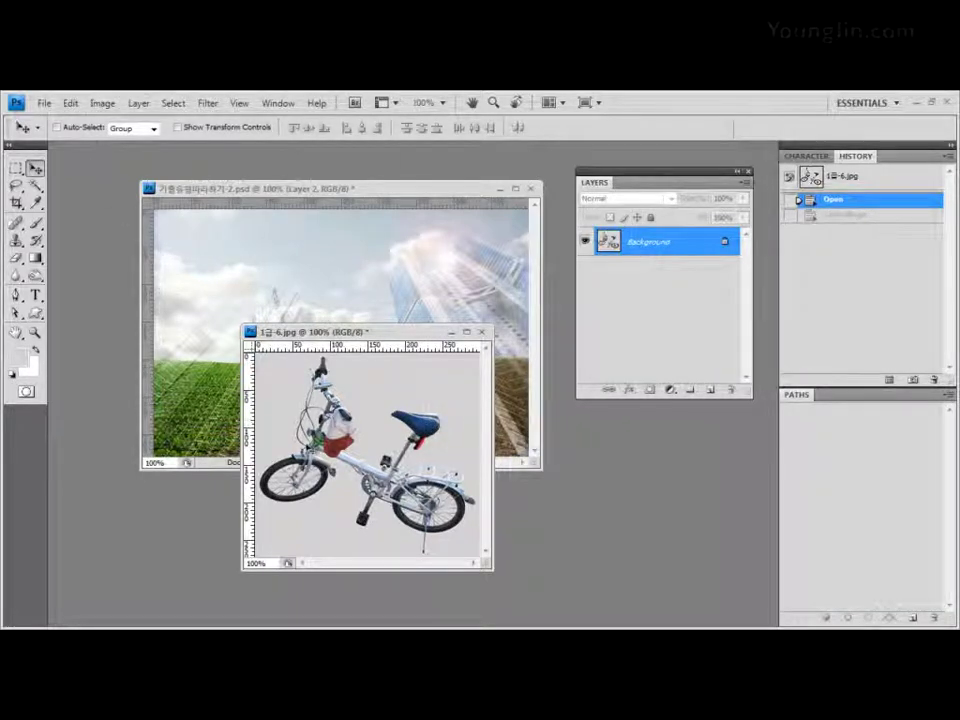
Step: Select the bicycle in 1급-6.jpg with the inverted Color Range at Fuzziness 20
click(173, 103)
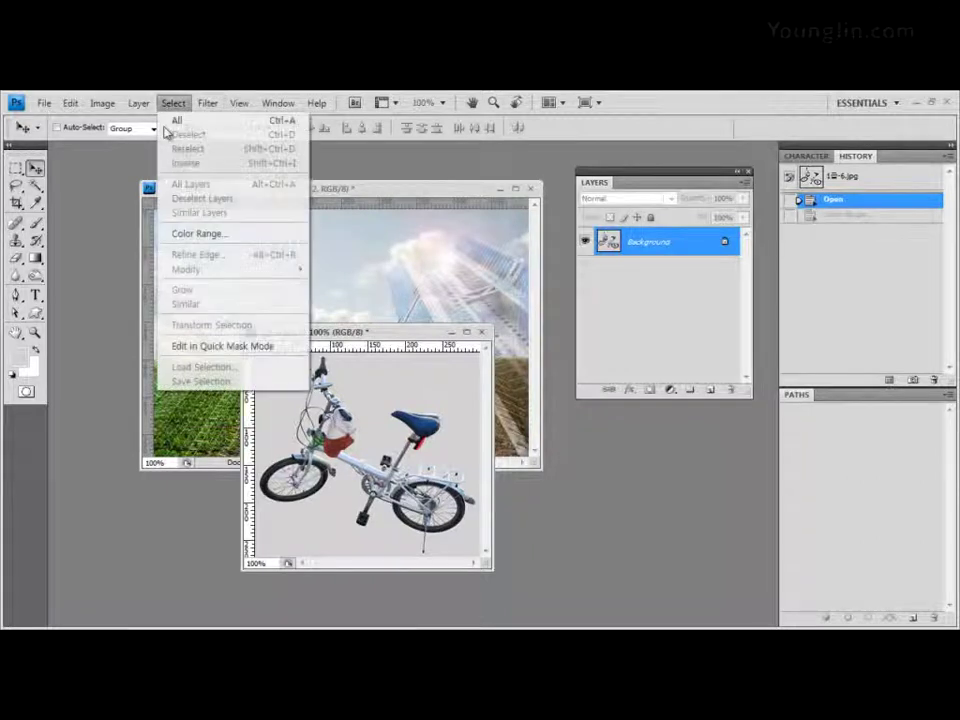
click(196, 238)
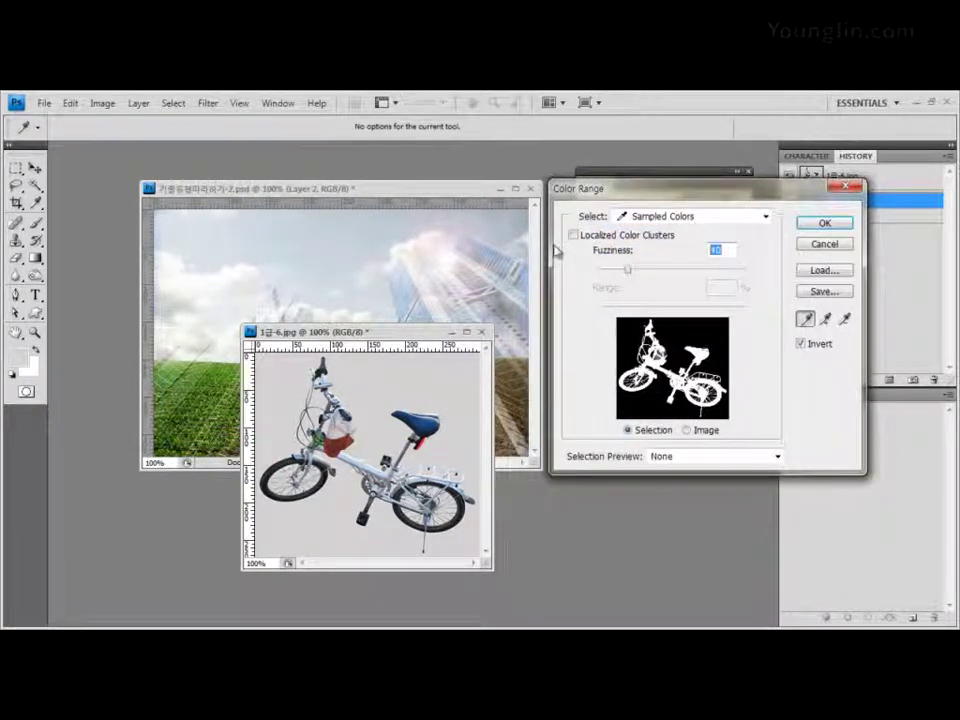
text(5)
key(BackSpace)
text(20)
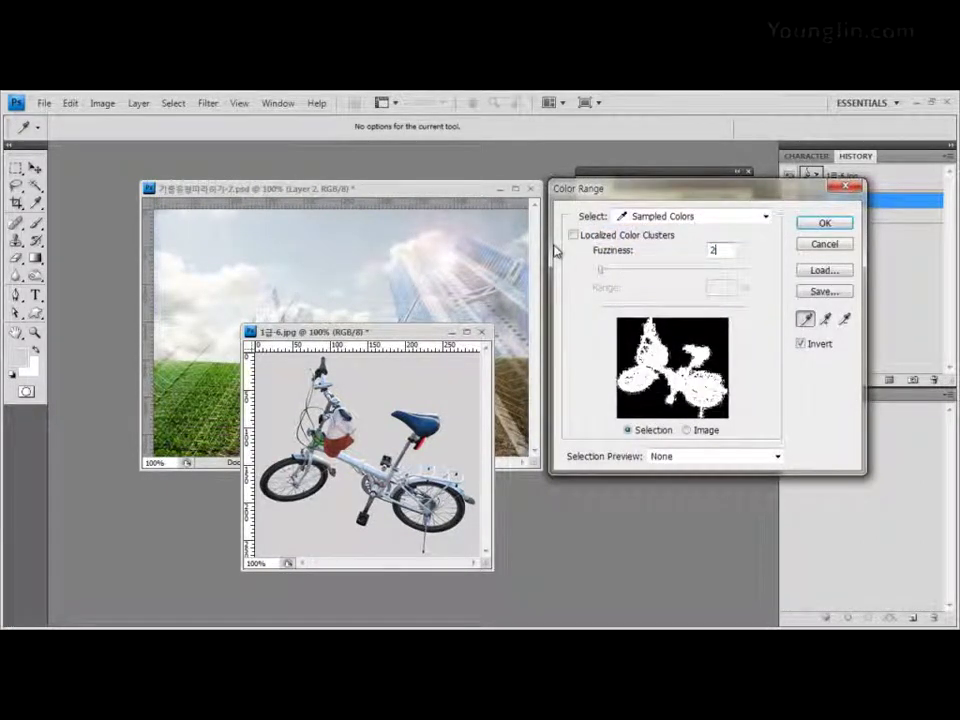
click(824, 223)
Step: Copy the selected bicycle into the centre of 기출유형따라하기-2.psd, and close 1급-6.jpg without saving its changes
key(v)
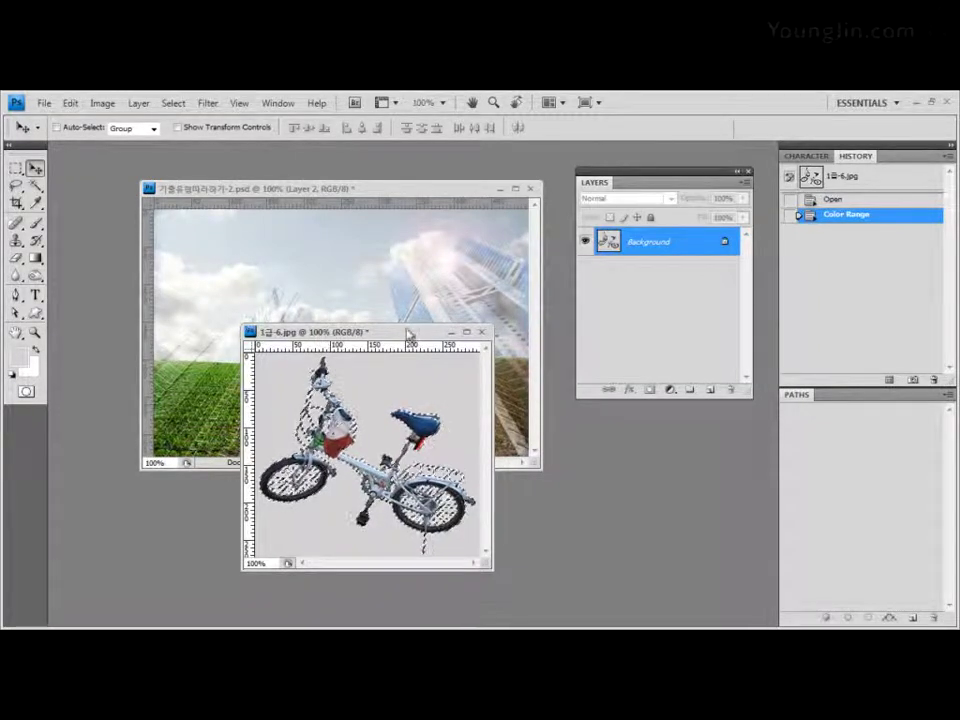
drag(323, 335, 556, 318)
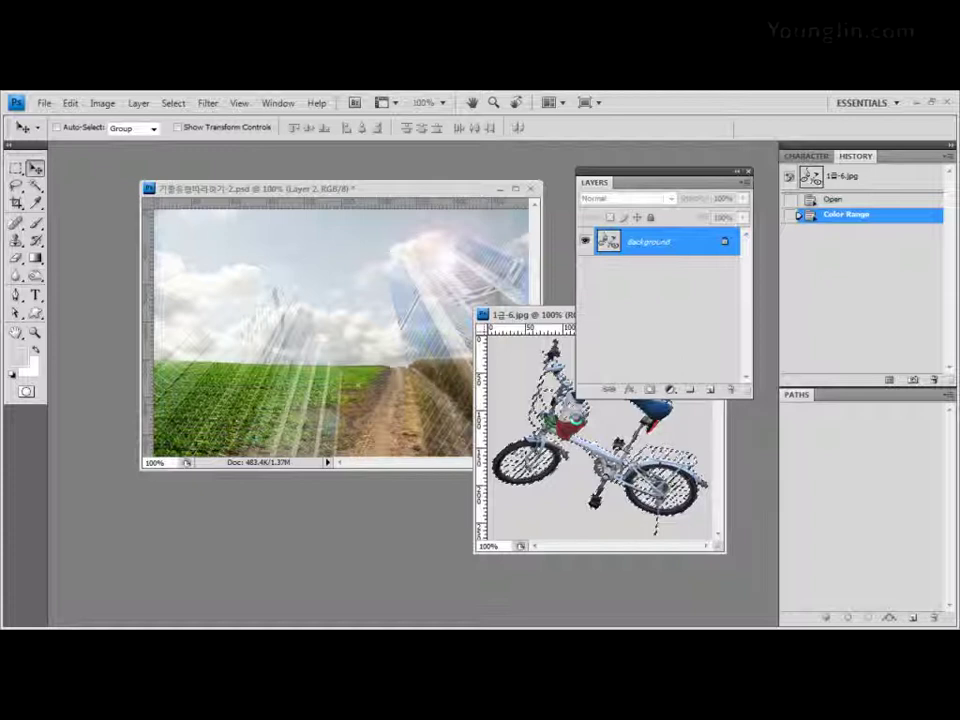
drag(580, 430, 315, 320)
drag(560, 314, 348, 314)
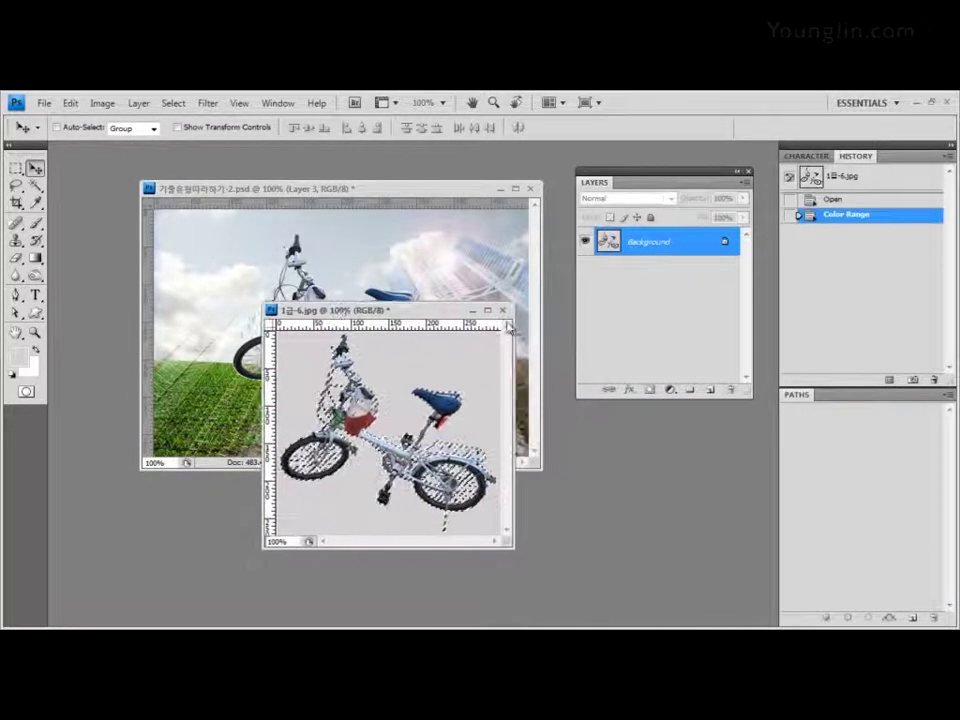
click(503, 311)
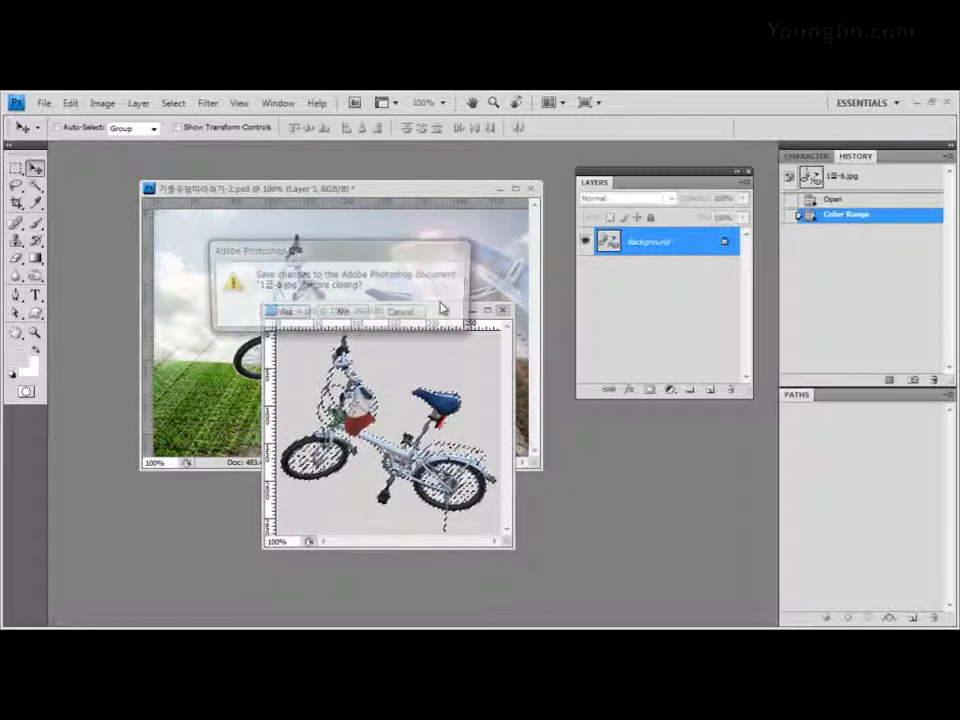
click(343, 314)
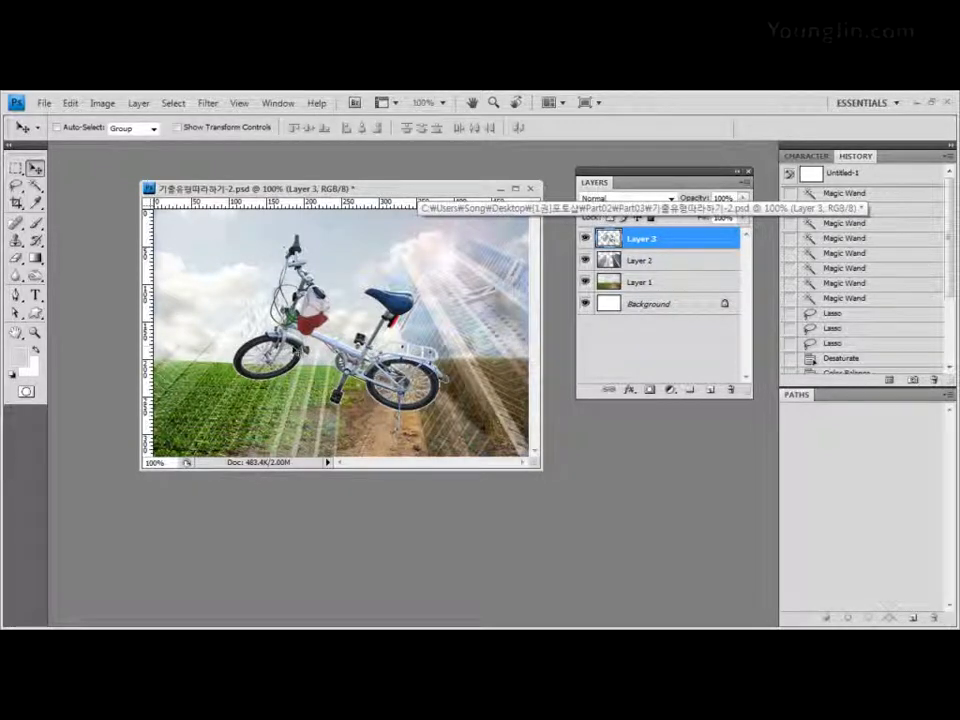
Step: Scale the bicycle proportionally to about 39.7% so it stands on the dirt path at the lower right of the landscape
key(ctrl+t)
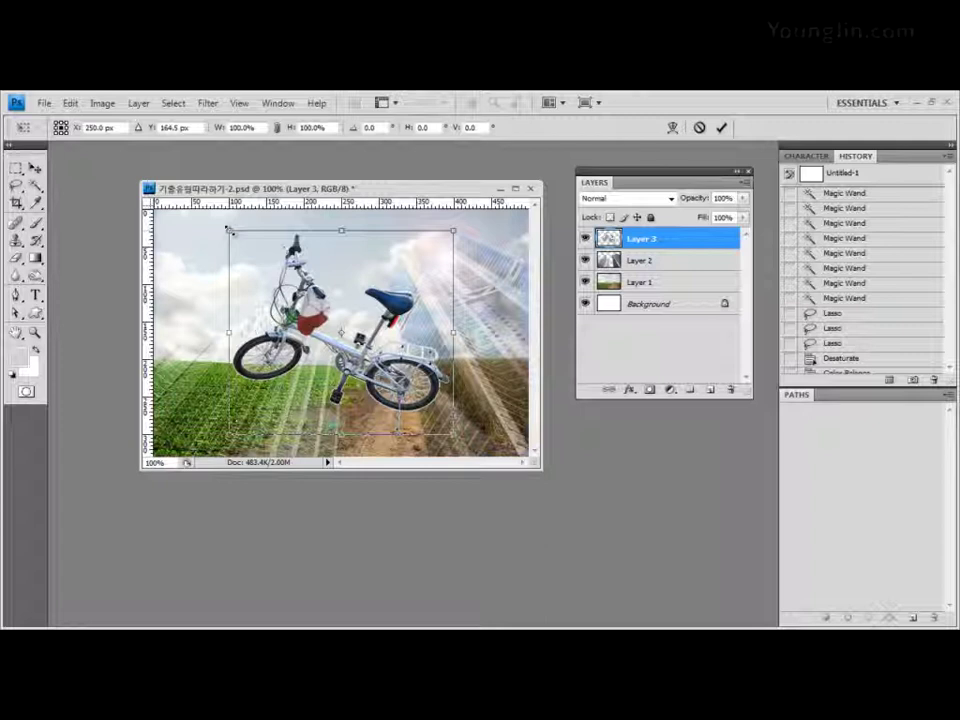
drag(229, 231, 350, 358)
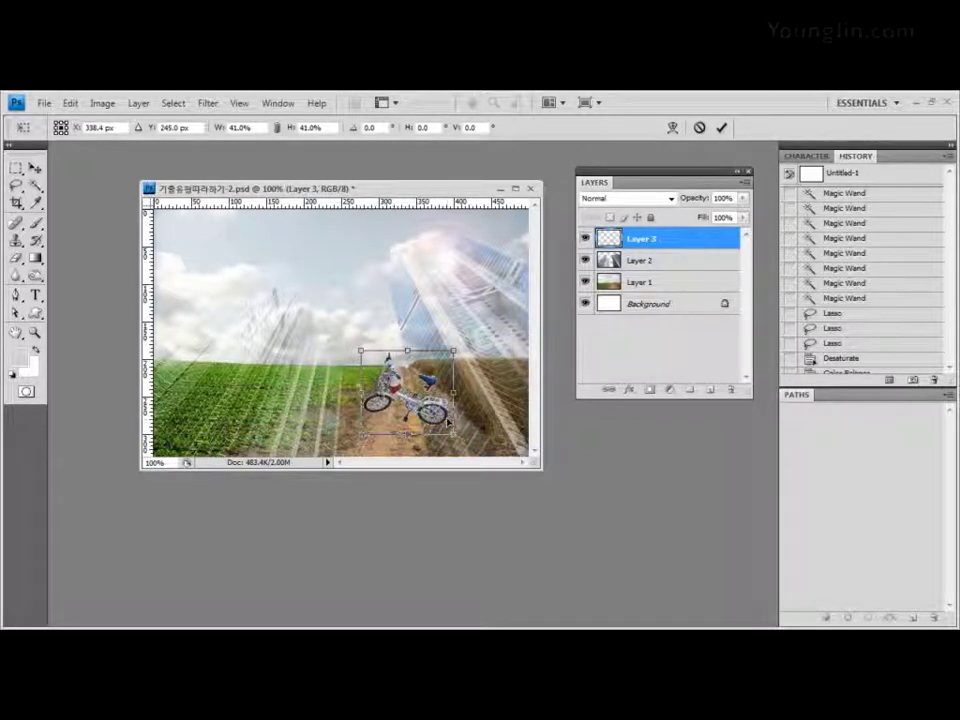
drag(361, 350, 365, 354)
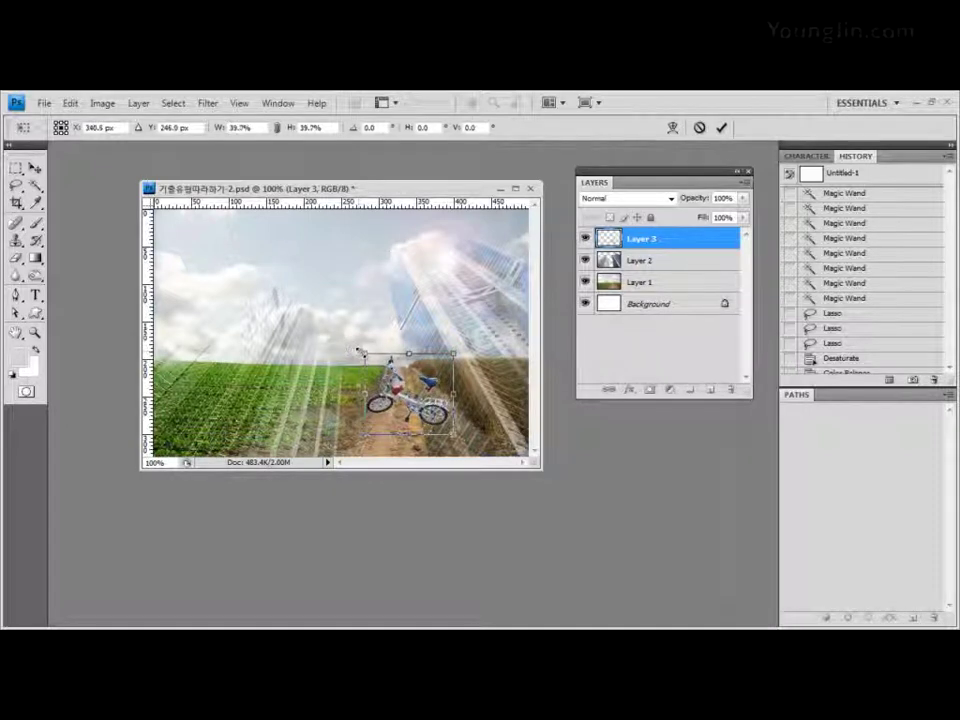
key(Return)
key(ctrl+t)
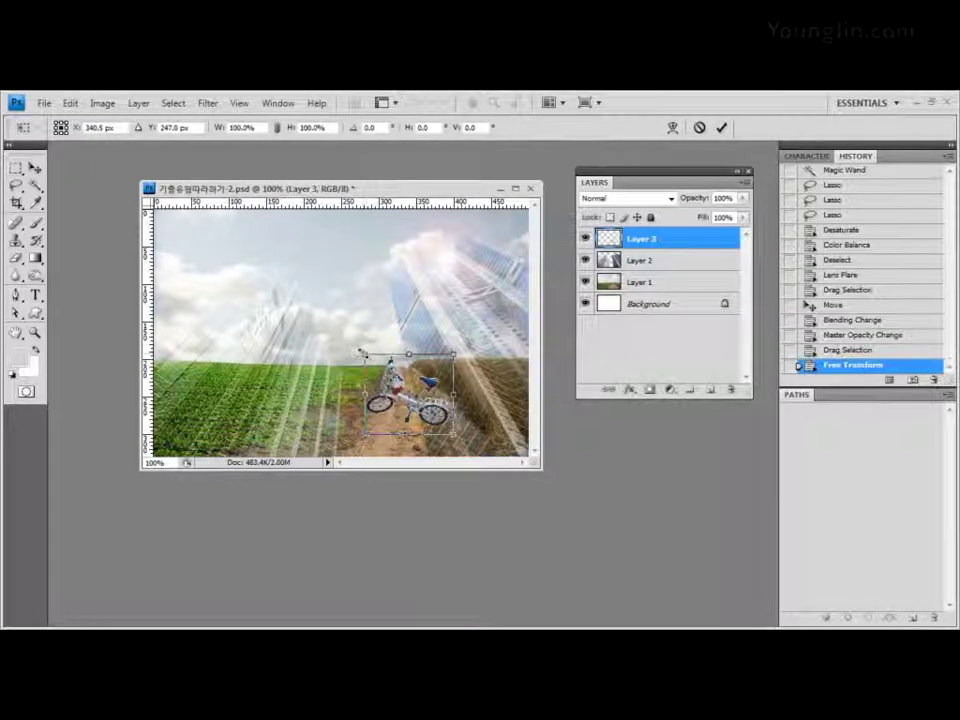
key(Escape)
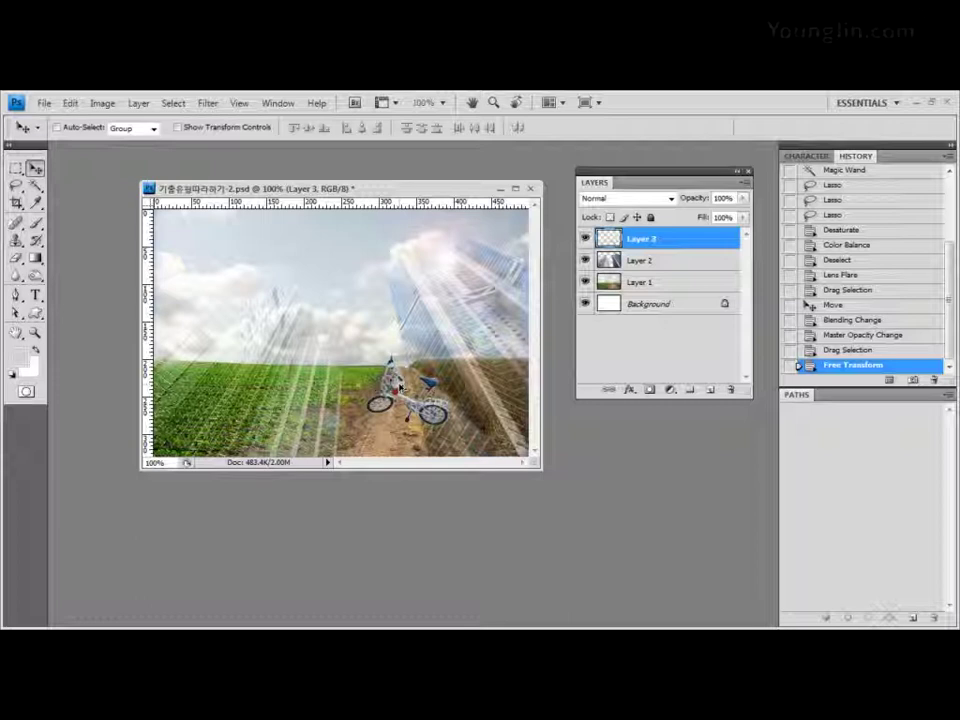
Step: Duplicate the bicycle directly below itself, and flip the copy vertically while flattening its height to about -56.5%
drag(399, 386, 399, 418)
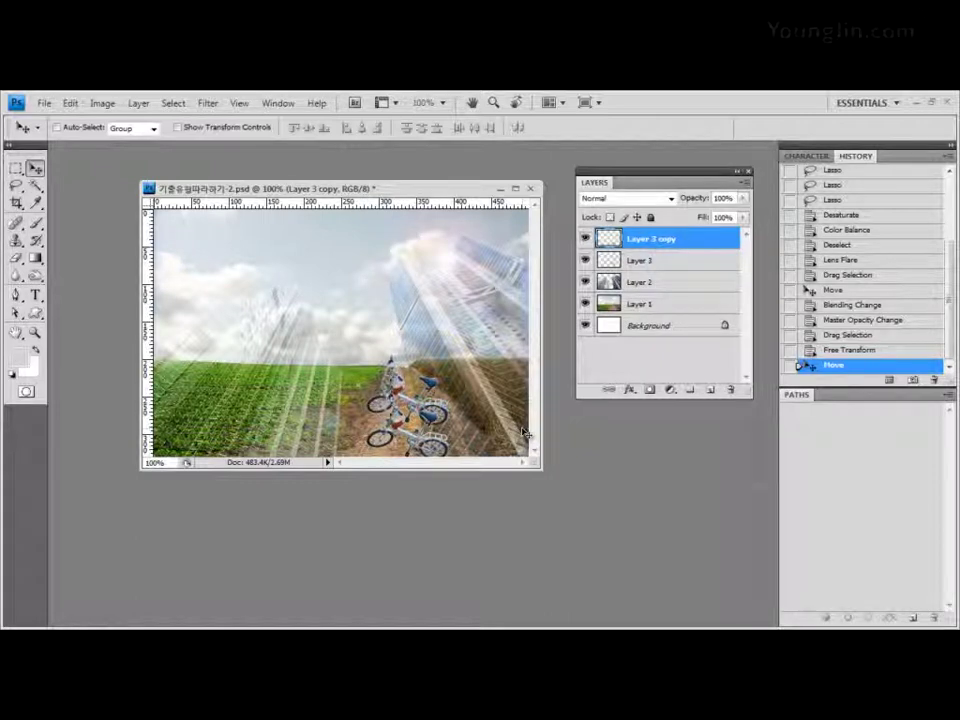
key(ctrl+t)
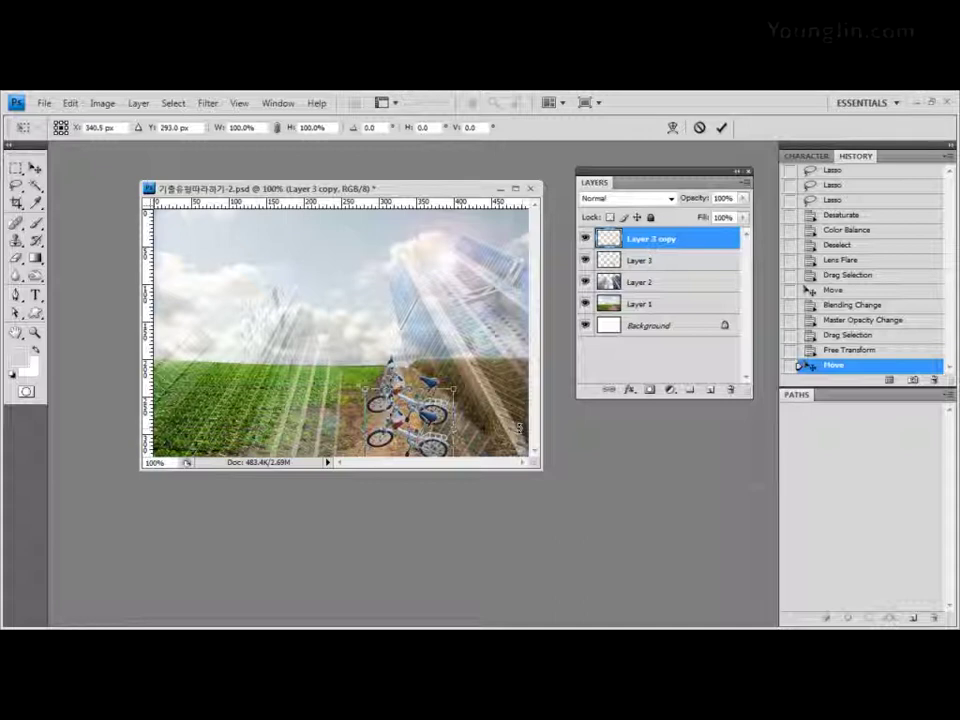
drag(409, 388, 419, 421)
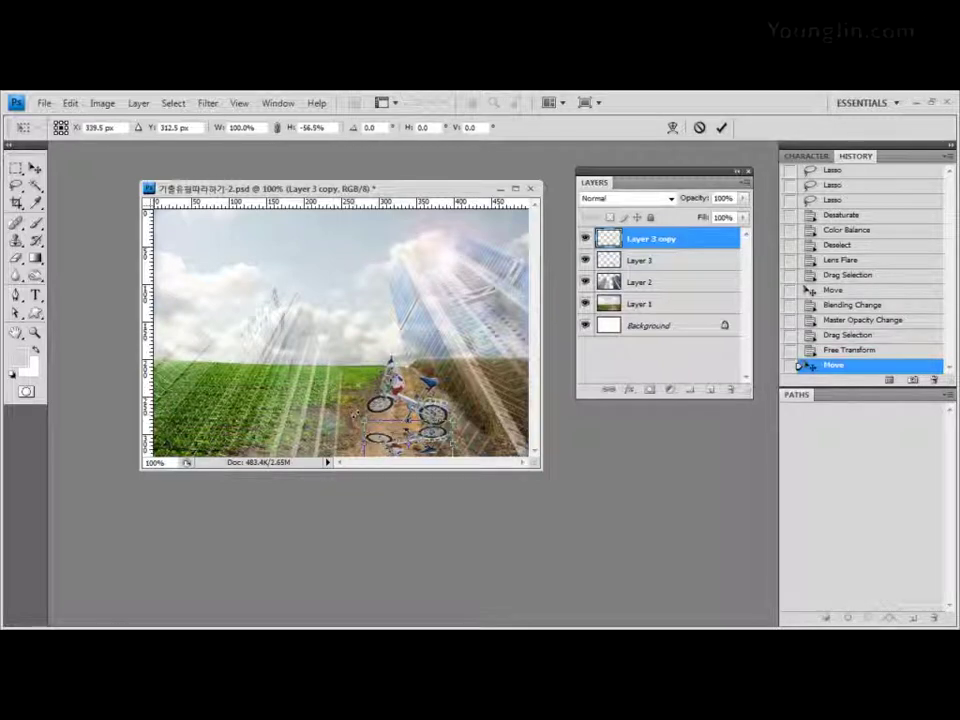
Step: Rotate the flipped bicycle copy to about -160.6° and nudge it against the wheels at X 334.5 px, Y 298.5 px
mouse_move(381, 413)
mouse_down()
mouse_move(381, 428)
mouse_move(392, 429)
mouse_up()
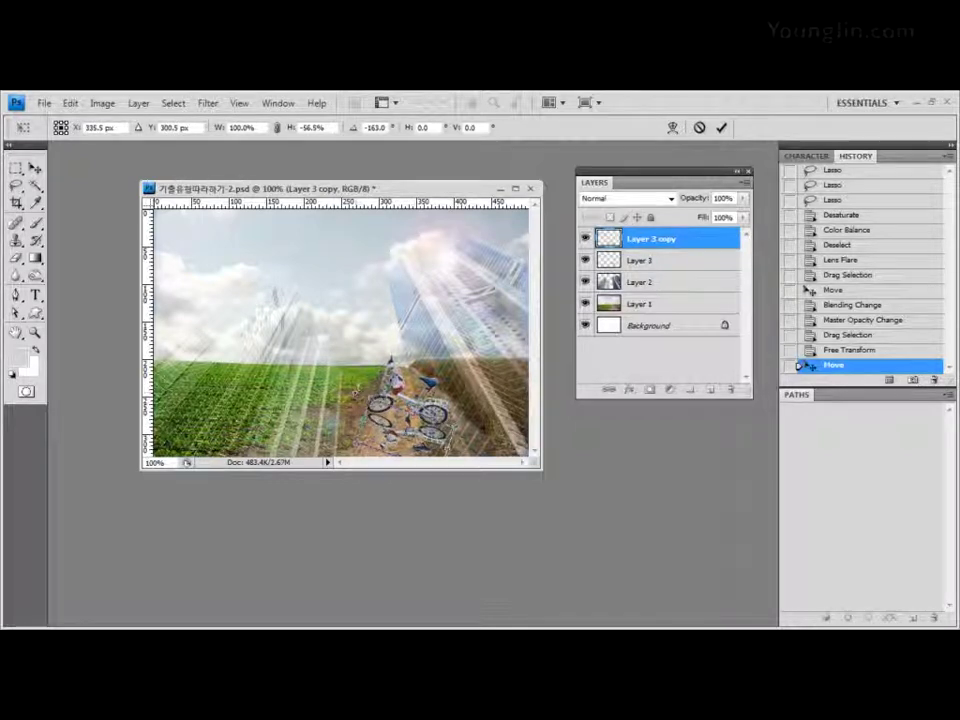
drag(331, 331, 333, 331)
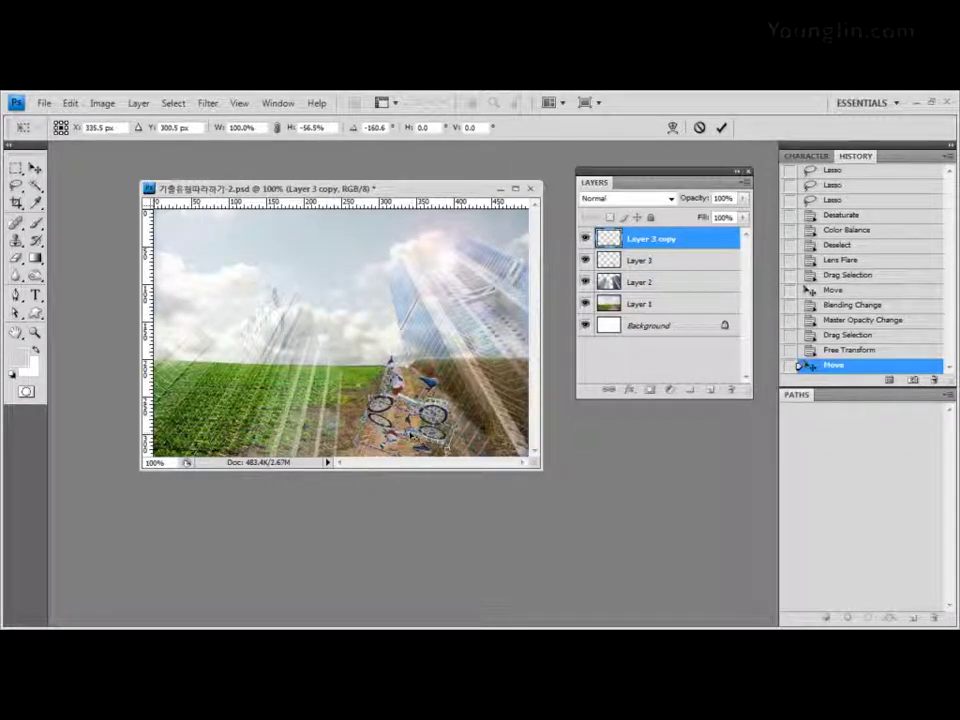
key(Up)
key(Up)
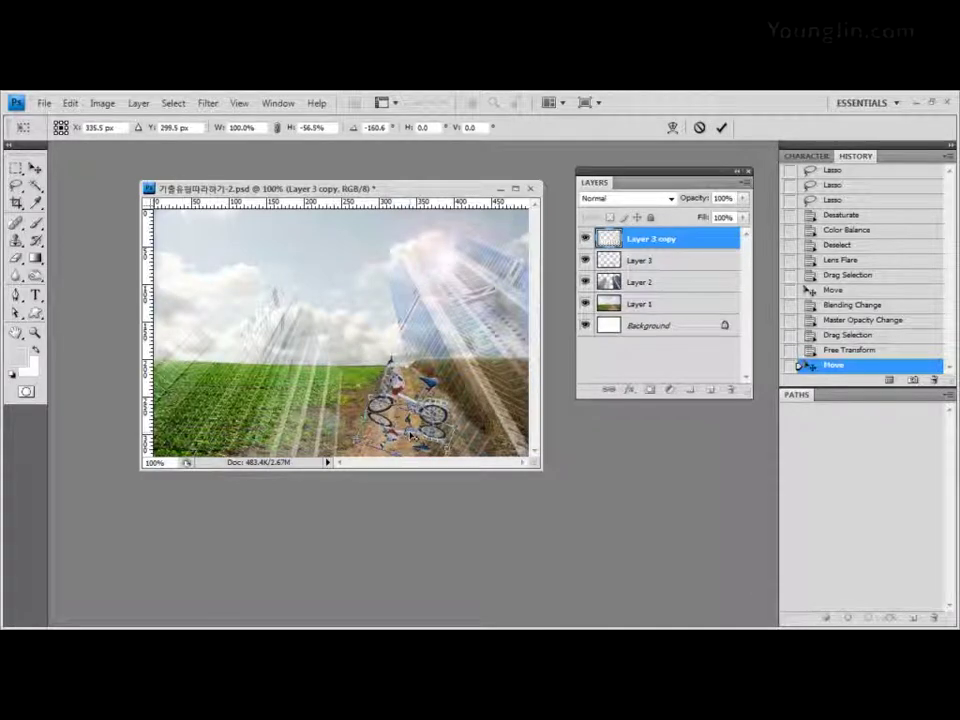
key(Down)
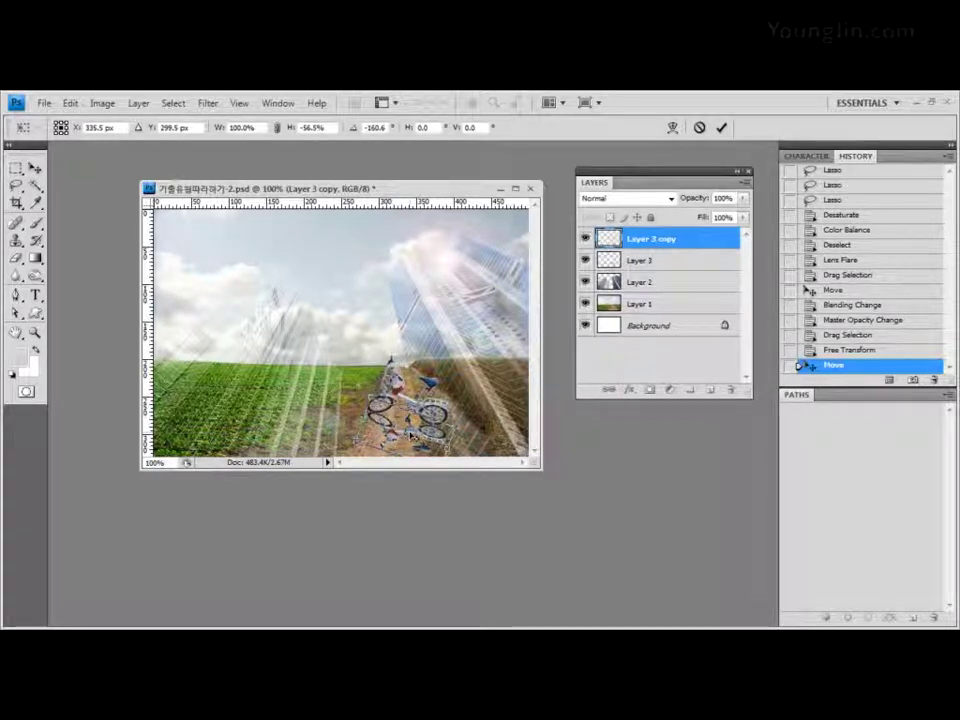
key(Left)
key(Up)
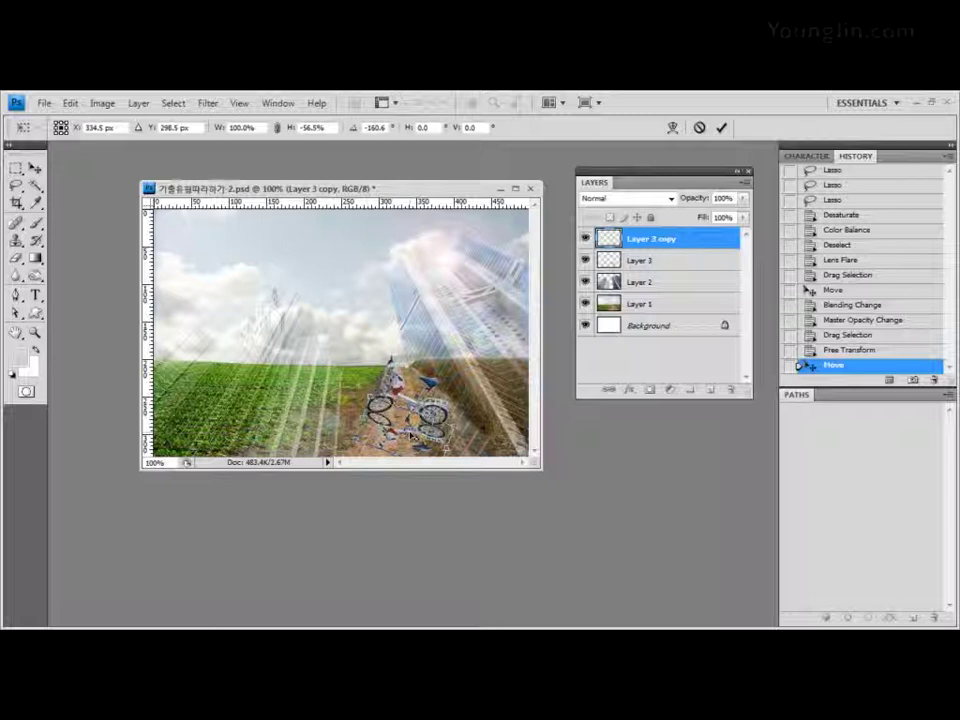
key(Return)
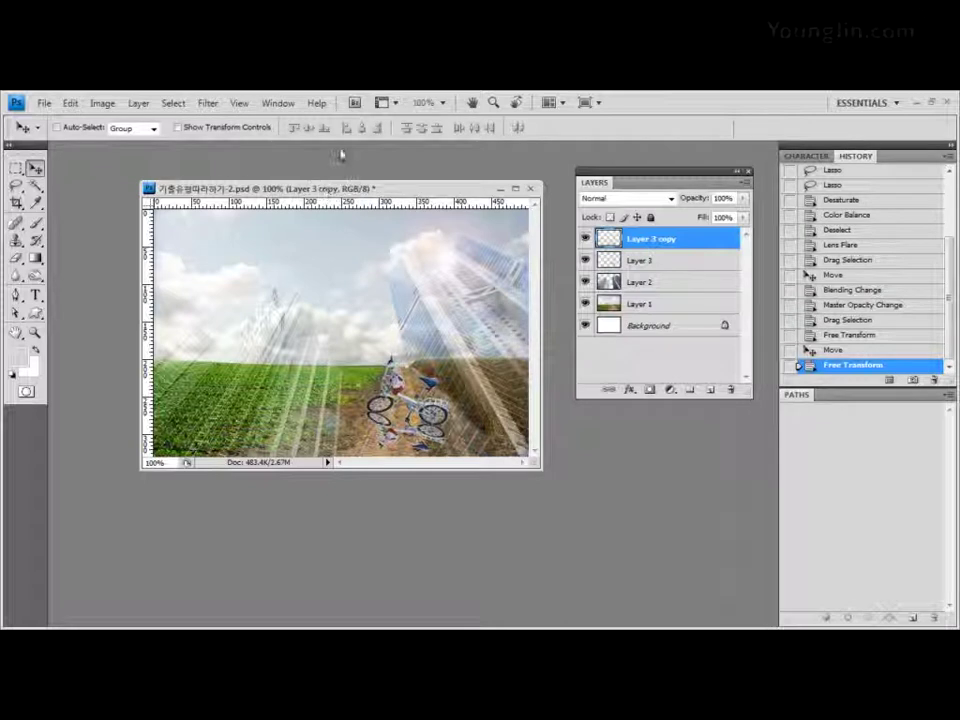
Step: Turn the flipped bicycle copy black with a Hue/Saturation Lightness of -100
click(103, 103)
mouse_move(169, 143)
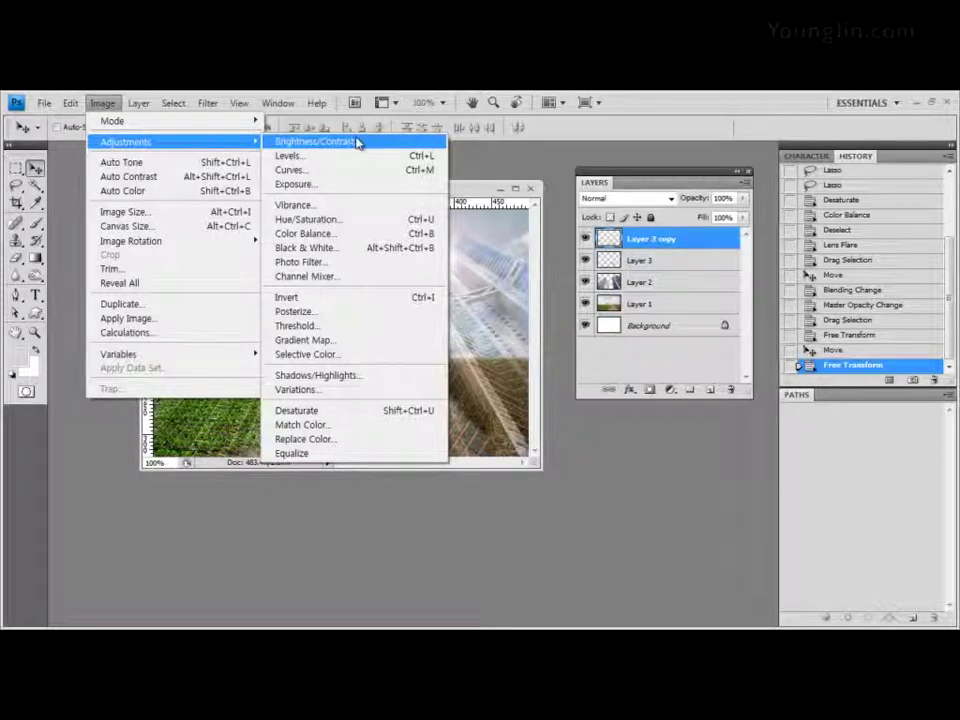
click(428, 228)
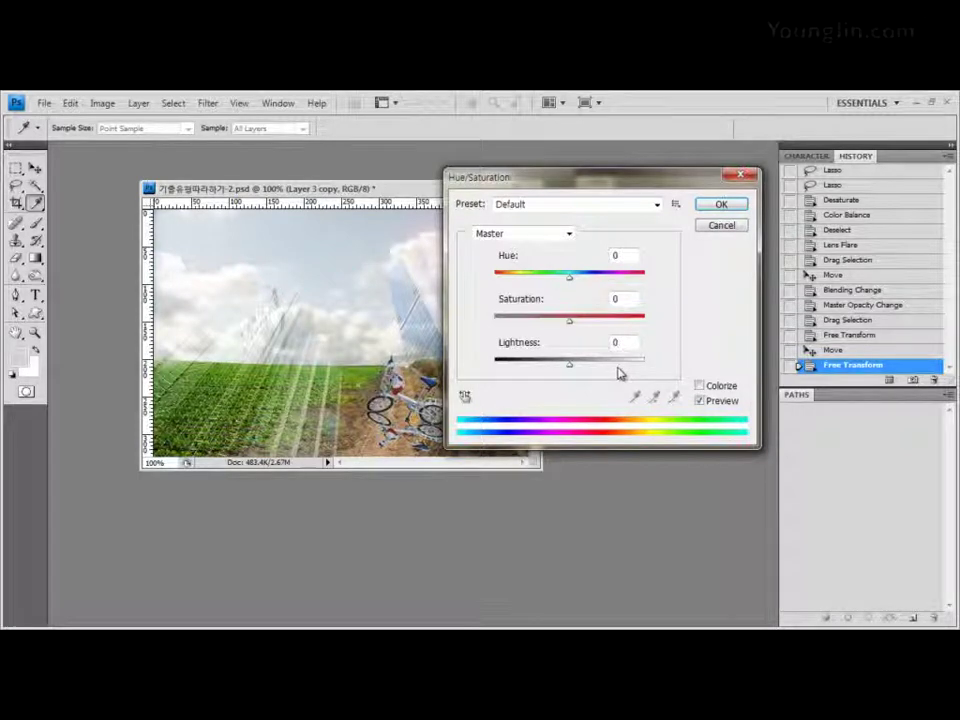
drag(573, 371, 475, 372)
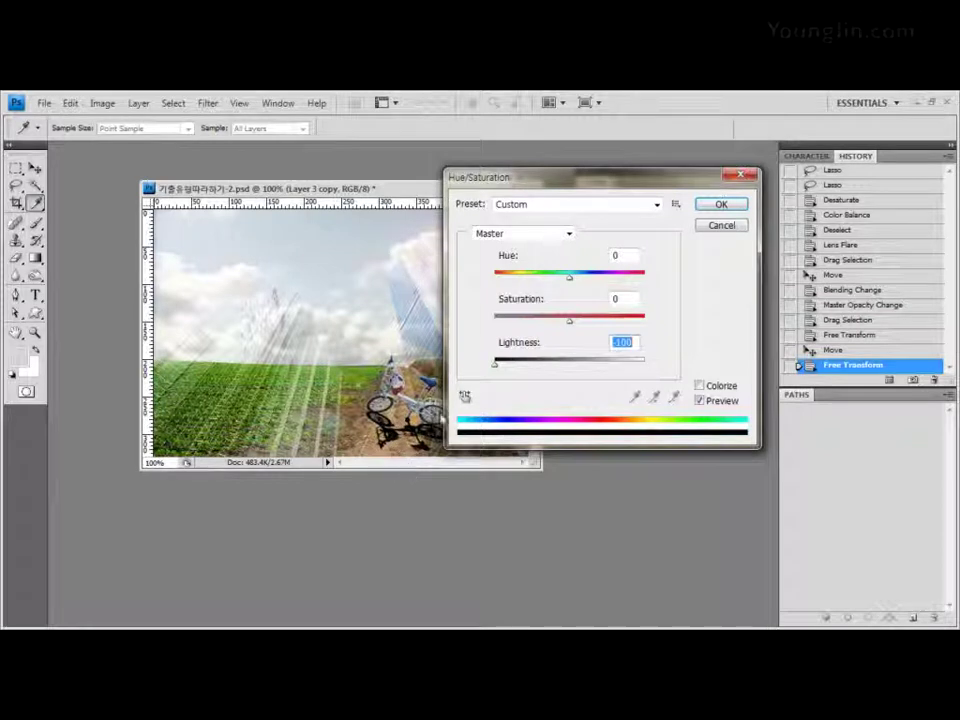
drag(606, 180, 652, 181)
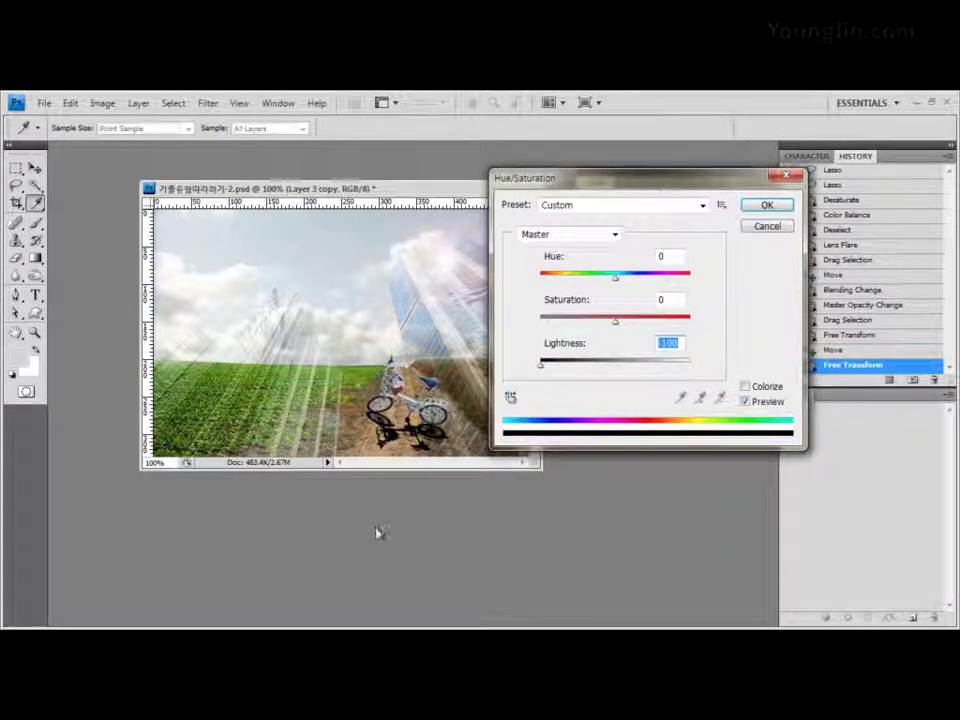
click(768, 206)
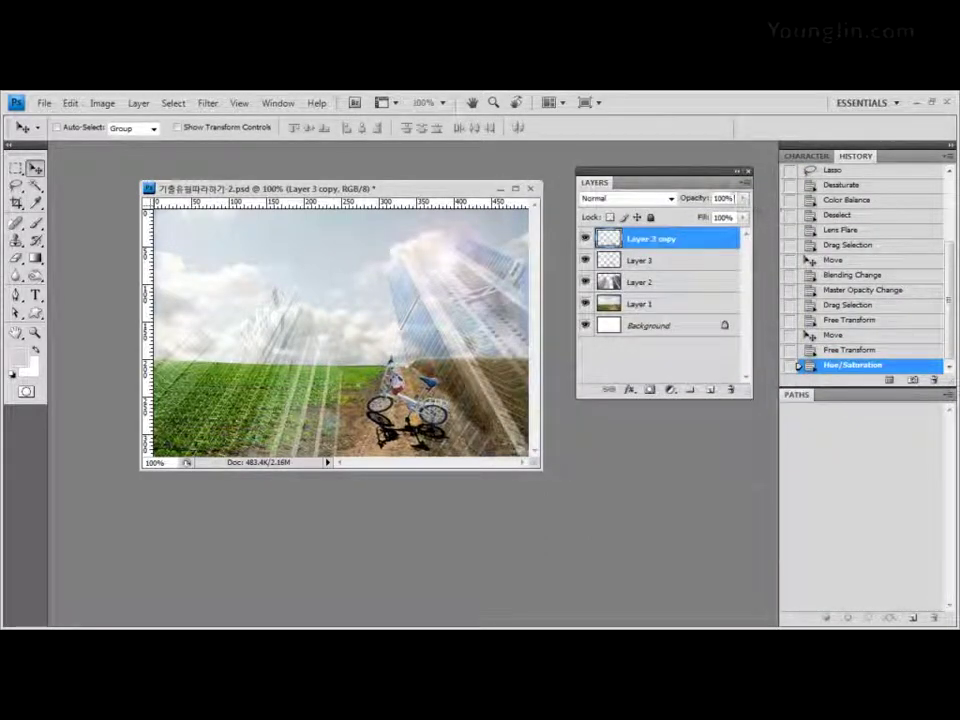
Step: Set the opacity of the black bicycle shadow layer to 50%
click(724, 198)
text(50)
key(Return)
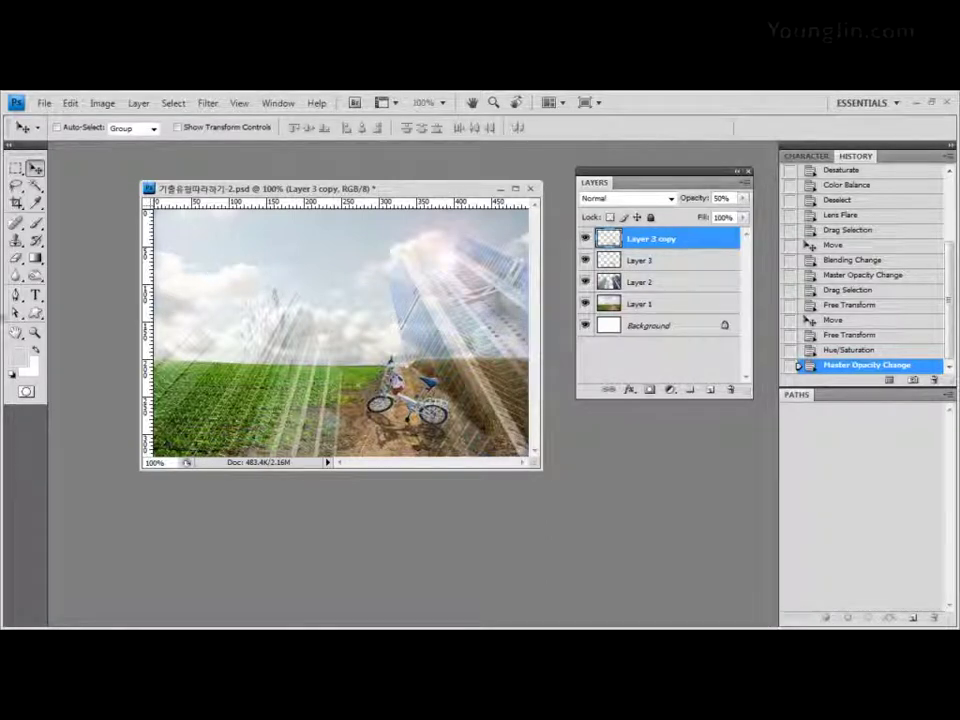
Step: Try drawing the car custom shape as a shape layer in the sky above the green field, and undo it
click(35, 315)
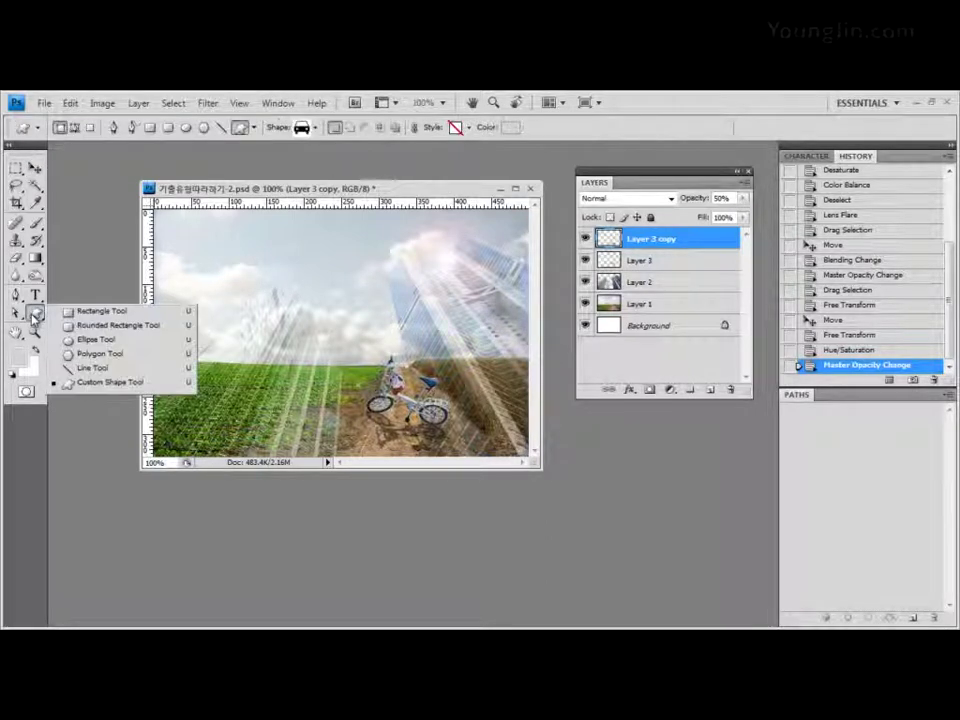
click(286, 127)
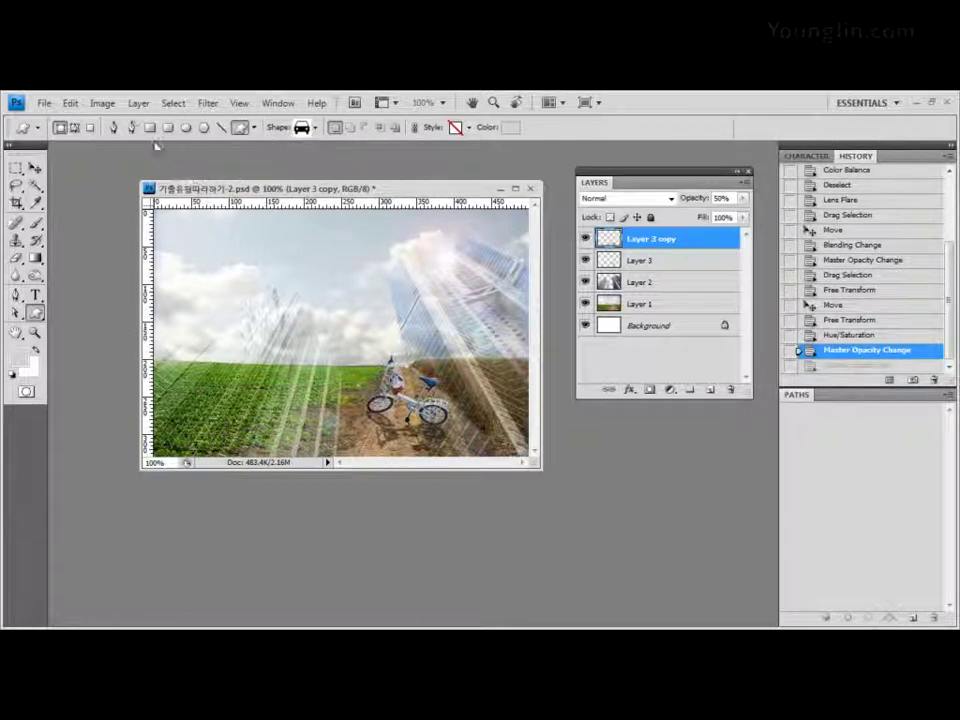
click(59, 127)
mouse_move(213, 272)
mouse_down()
mouse_move(279, 324)
mouse_move(263, 318)
mouse_up()
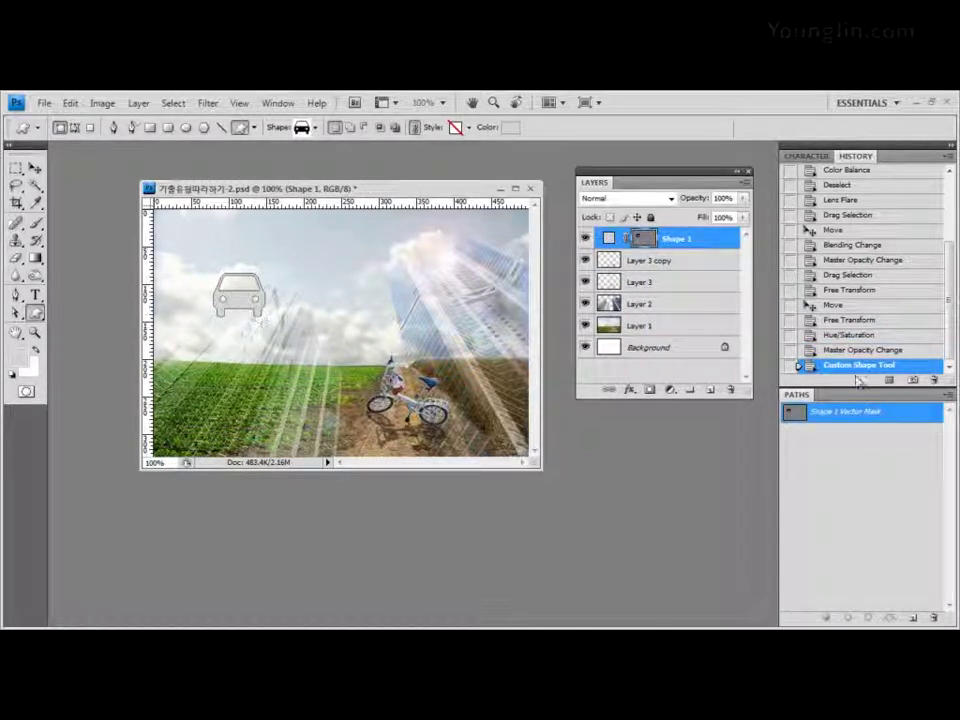
key(ctrl+z)
Step: Try drawing the car custom shape as a path in the sky, and revert to the state after the opacity change
click(75, 127)
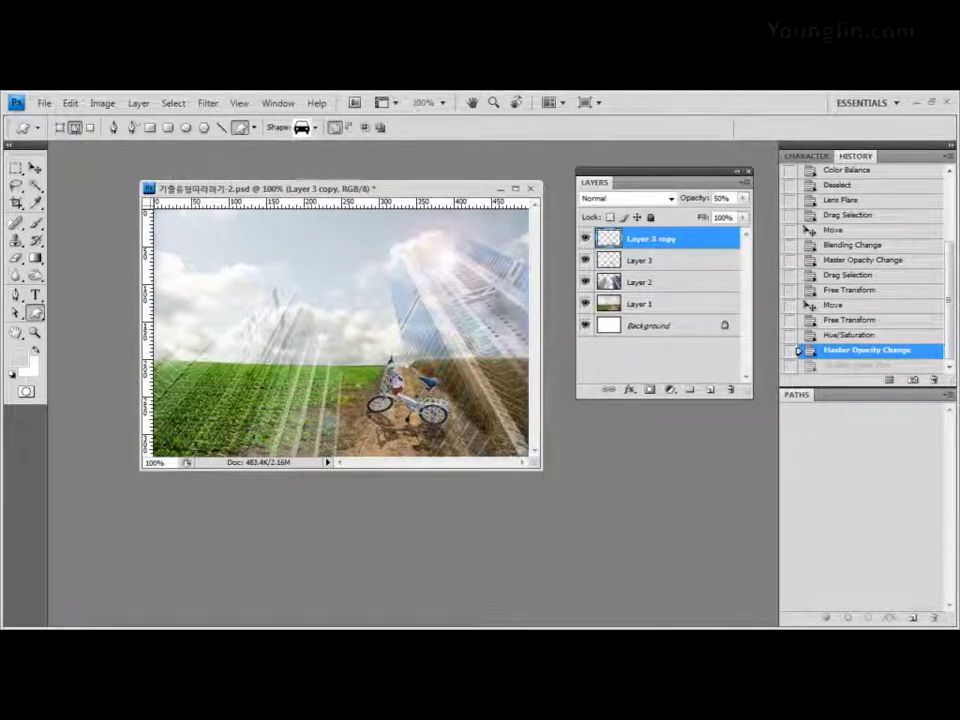
drag(229, 270, 311, 332)
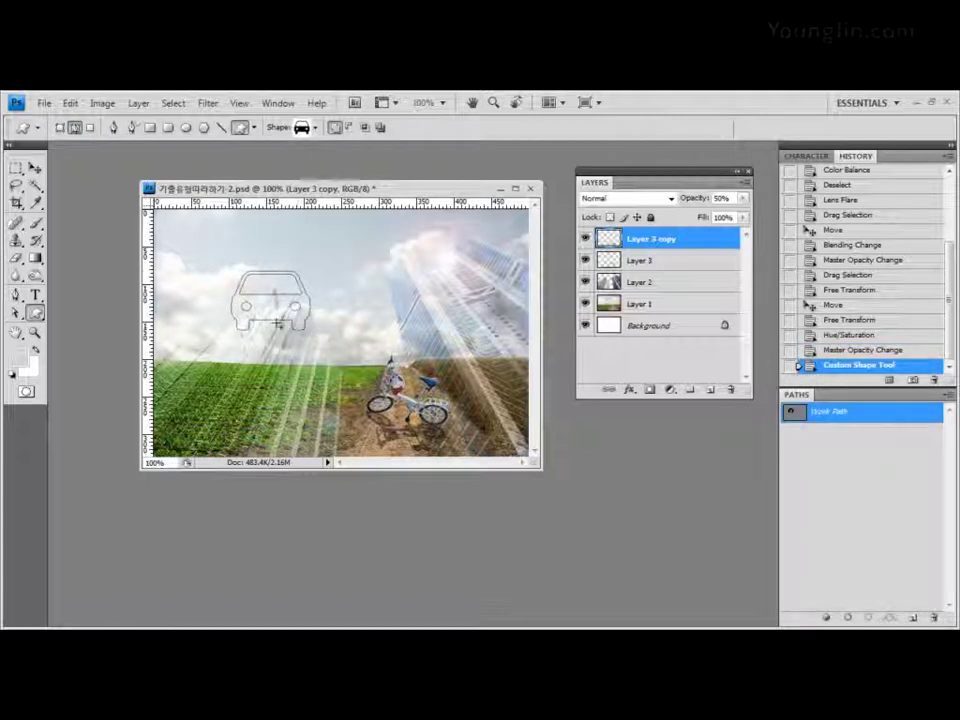
click(884, 351)
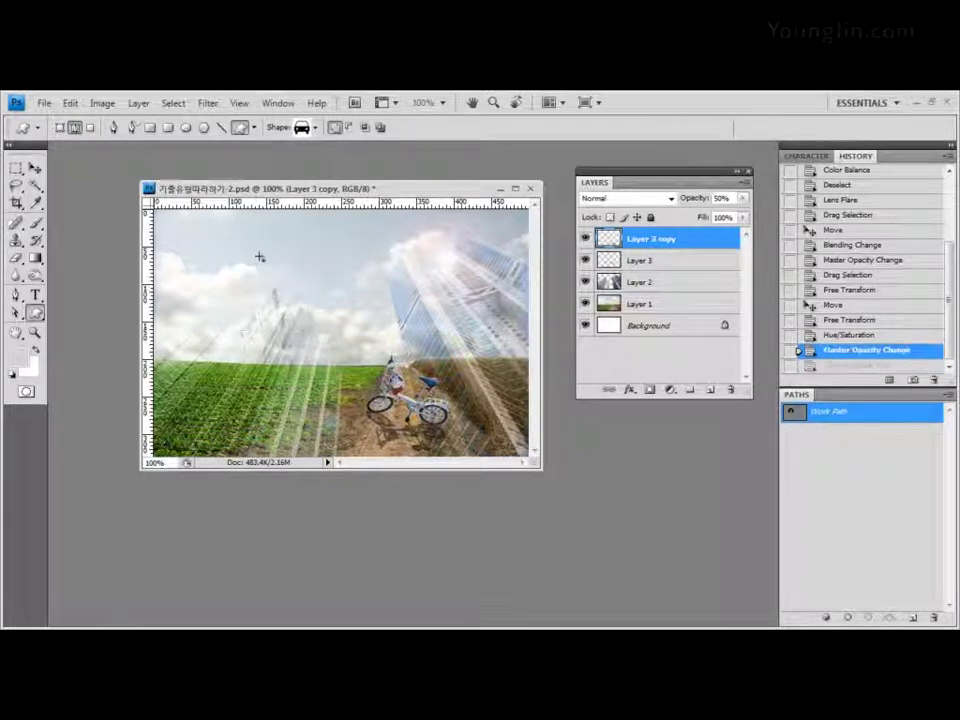
Step: Try drawing the car custom shape as filled pixels in the sky, and revert to the state after the opacity change
click(90, 128)
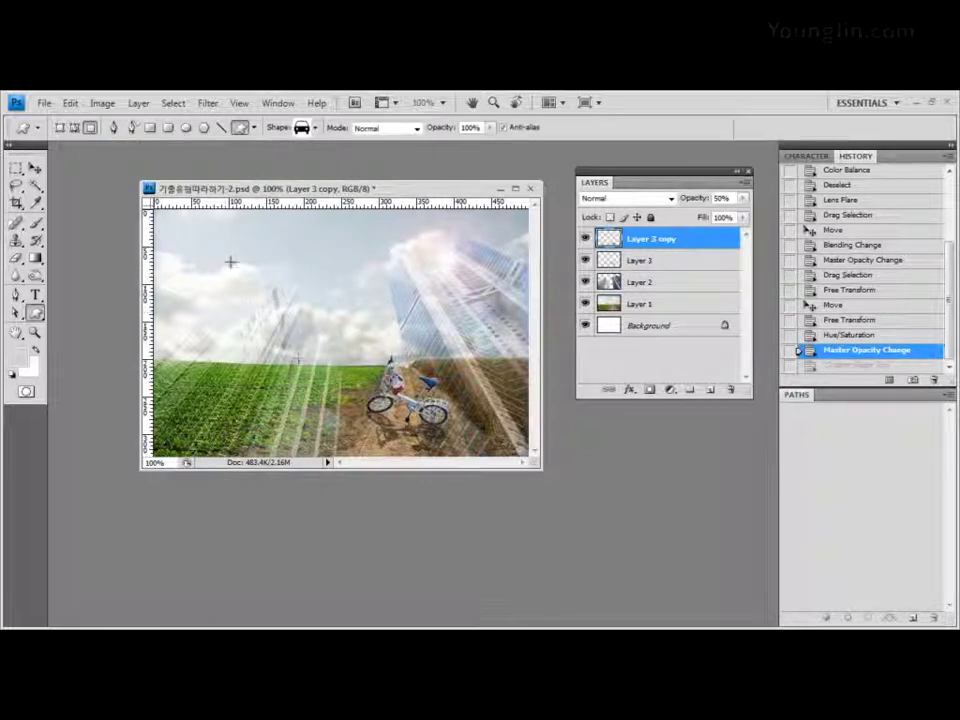
drag(227, 260, 316, 358)
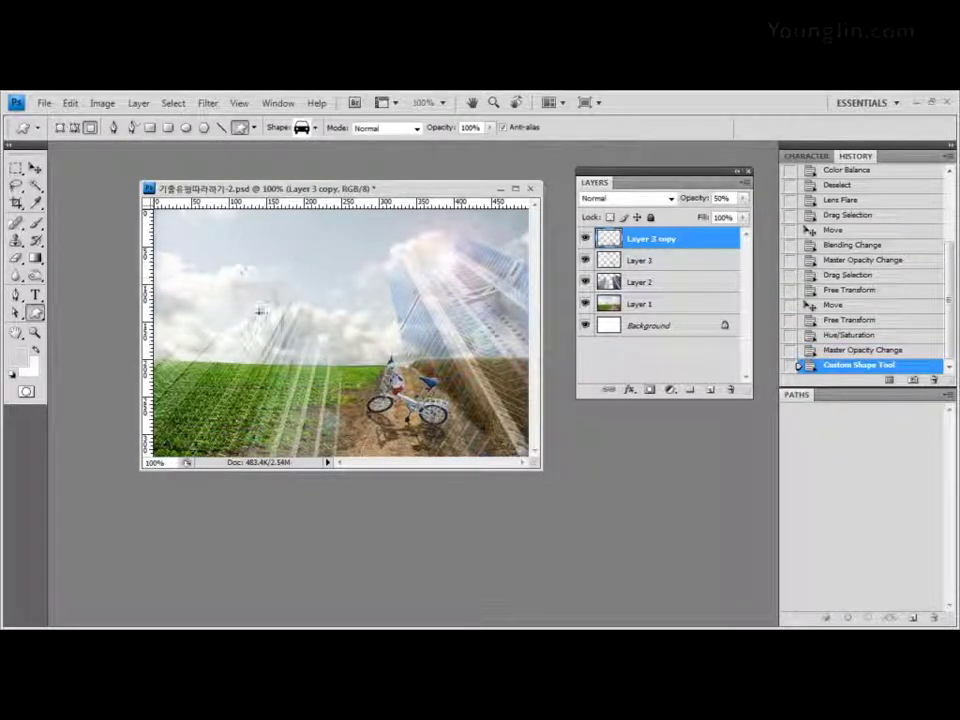
click(870, 350)
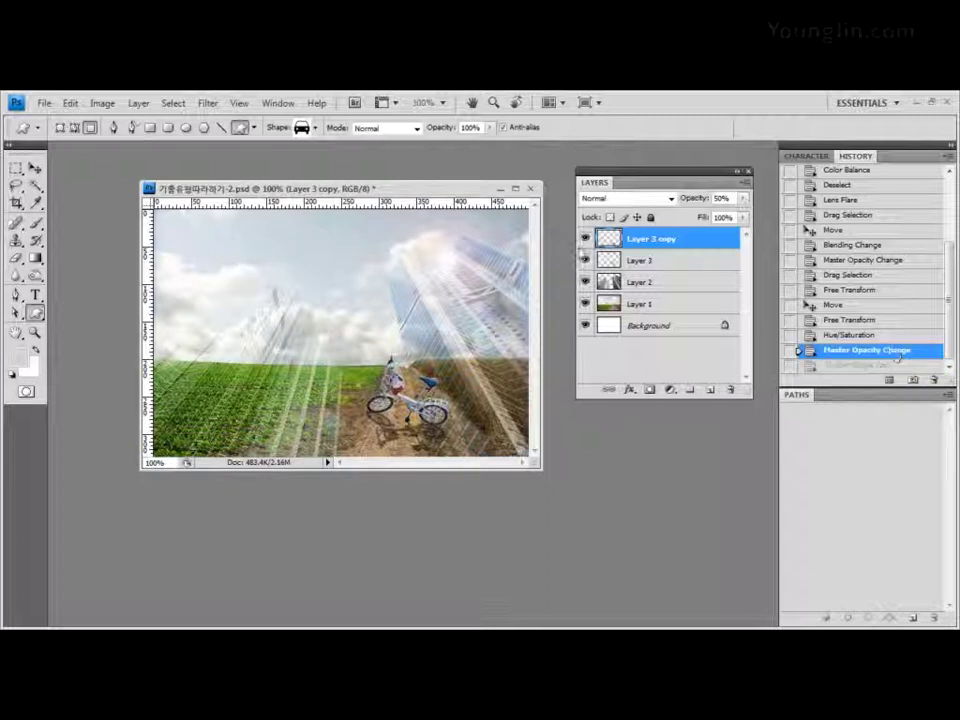
Step: Set custom shapes to draw as shape layers, using the five-petal flower from the Nature set in place of the current shapes
click(60, 128)
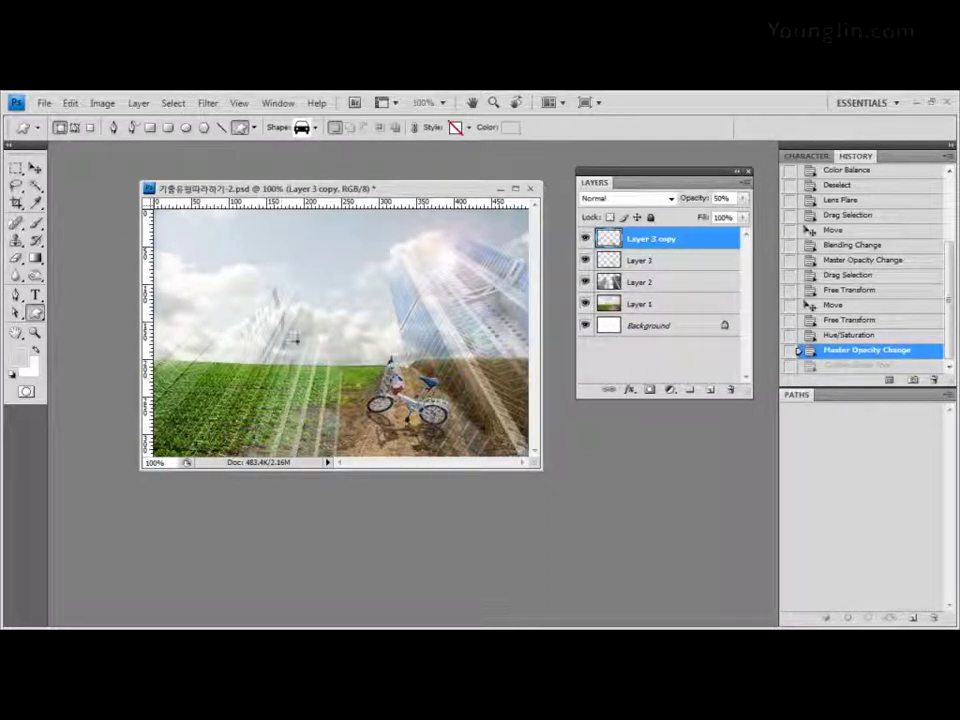
click(74, 127)
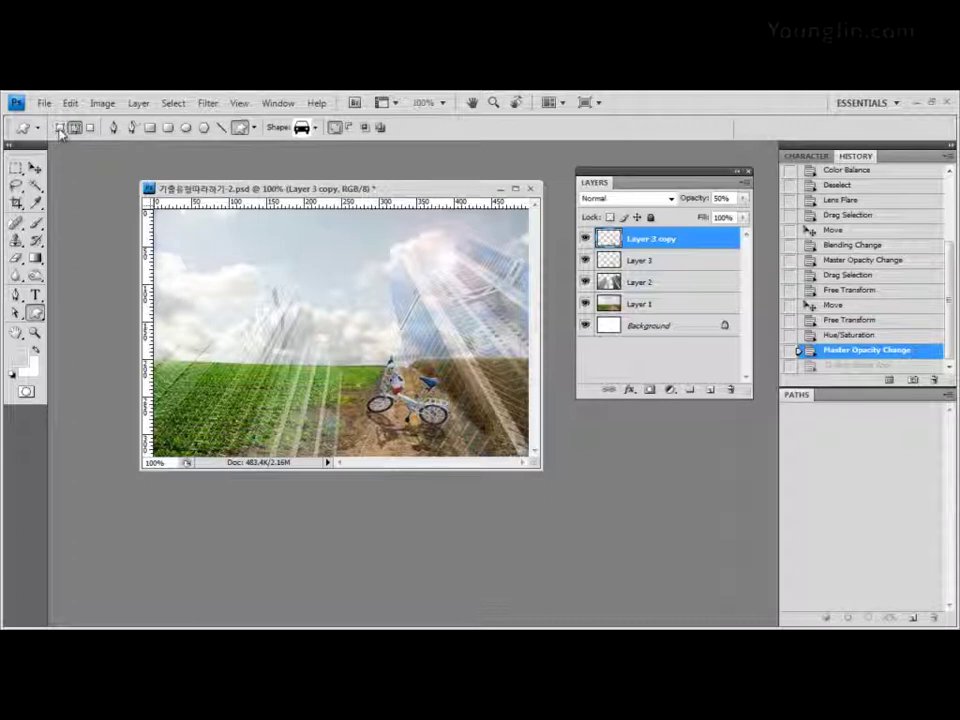
click(60, 127)
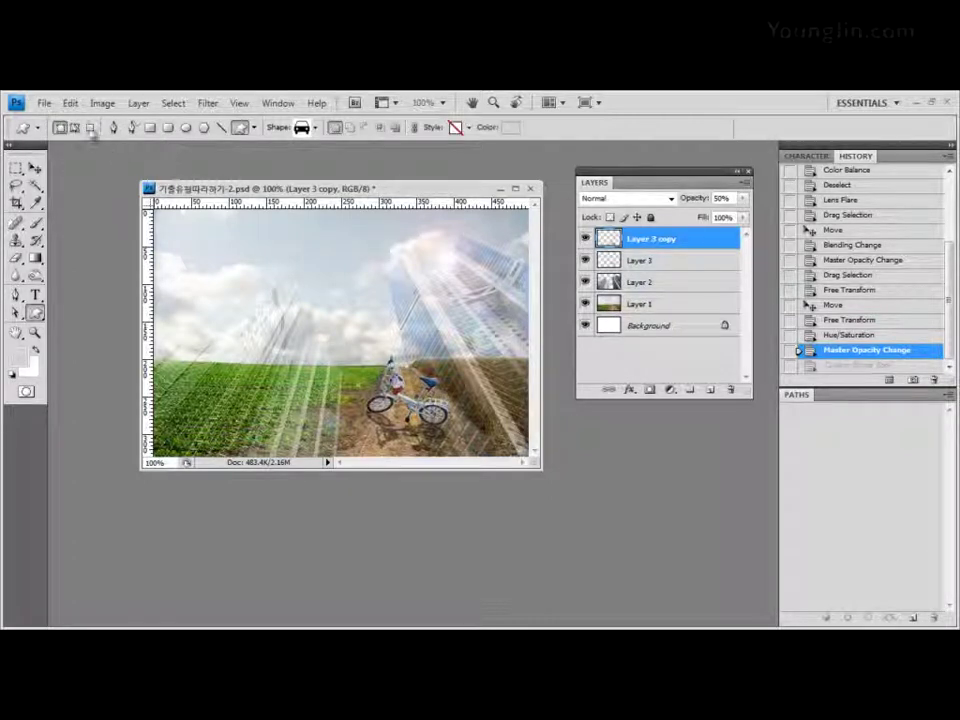
click(315, 128)
click(425, 154)
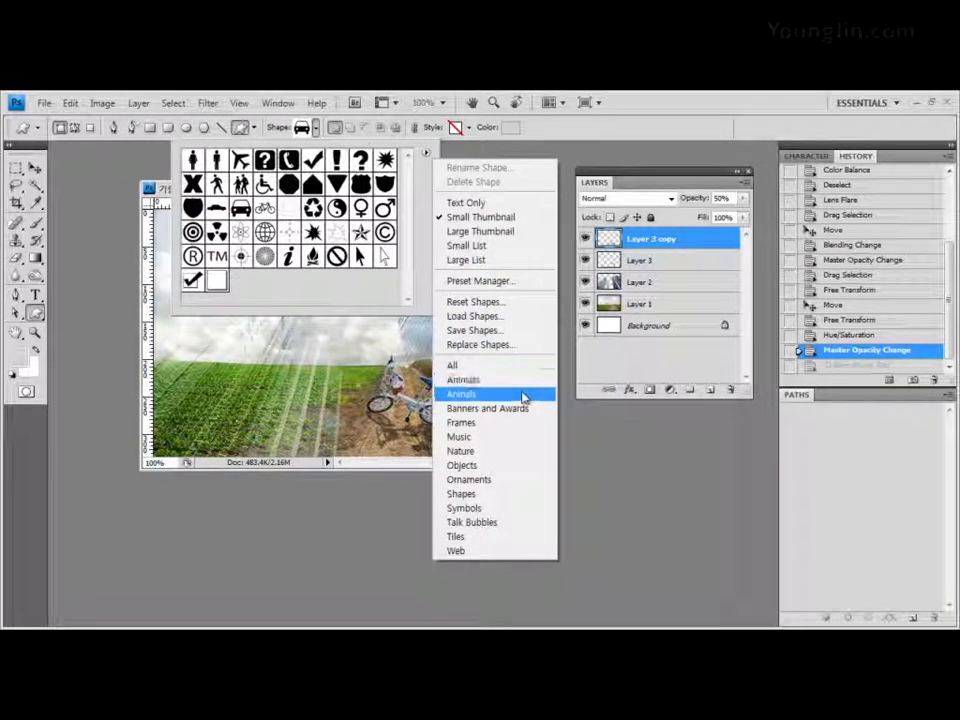
click(478, 453)
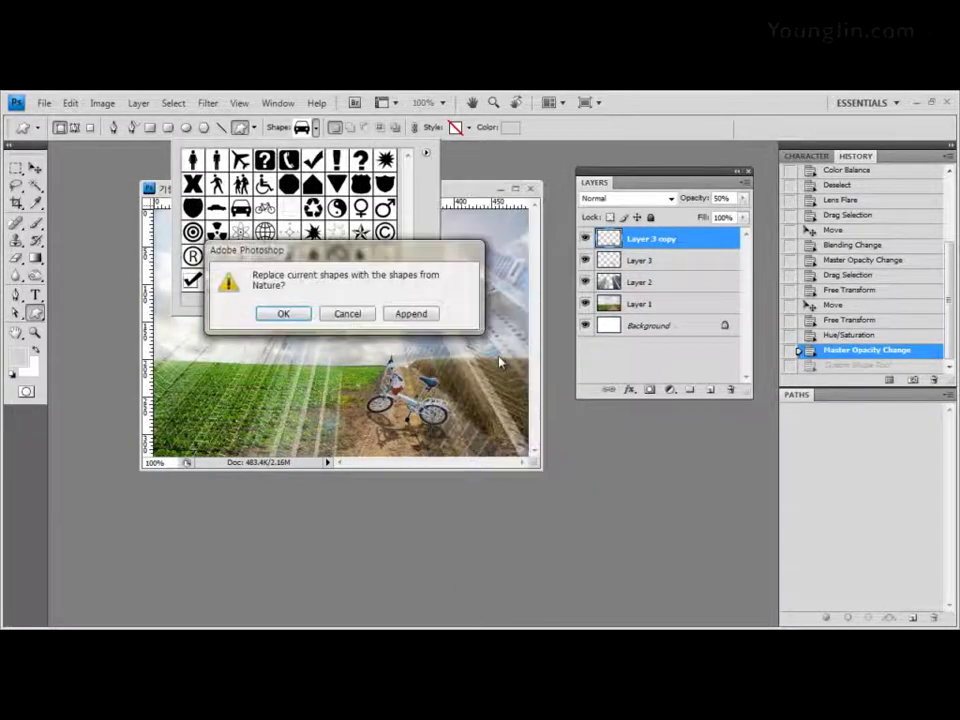
click(285, 315)
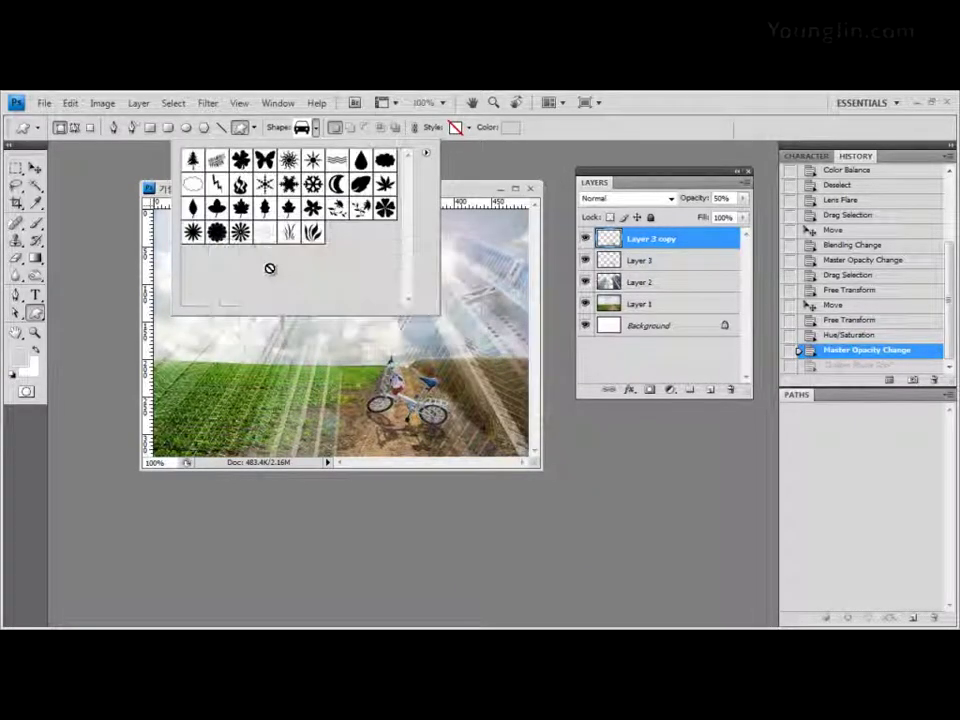
click(387, 212)
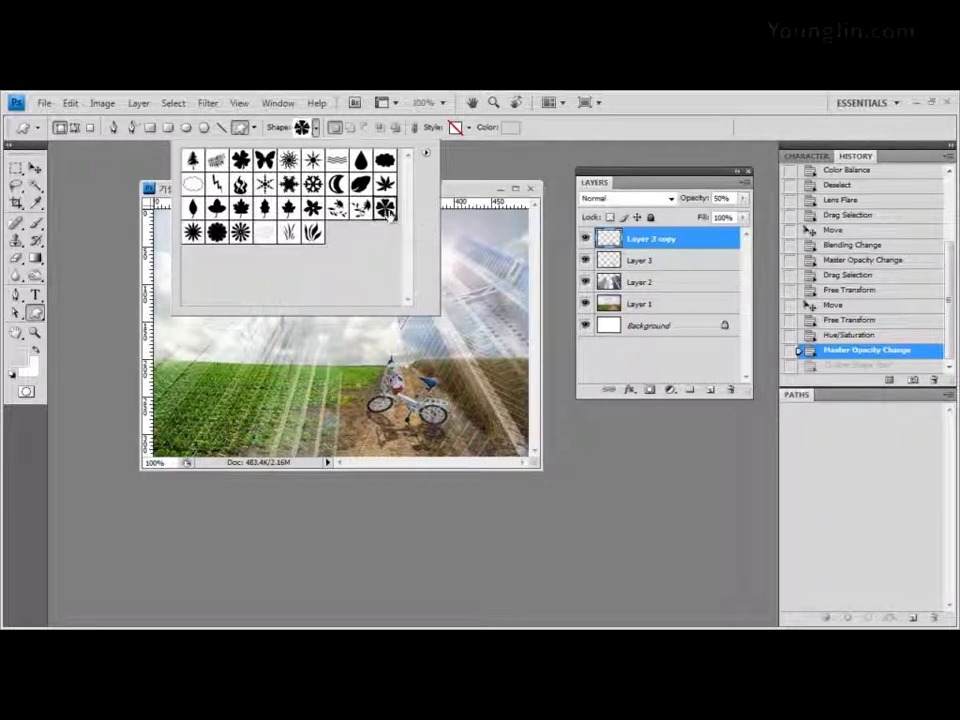
click(574, 128)
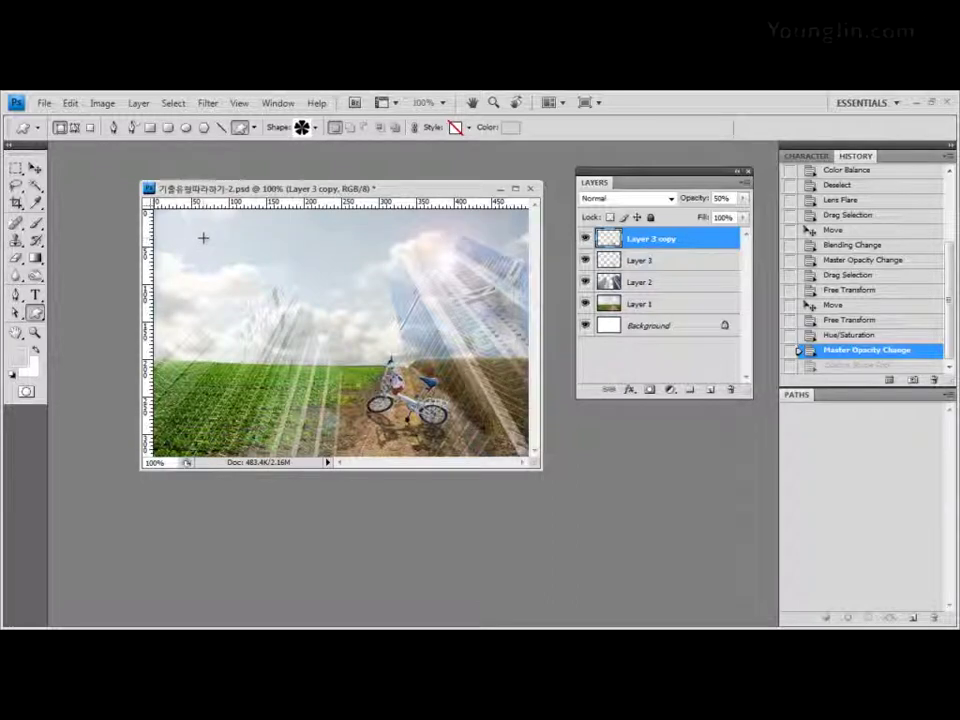
Step: Try drawing the five-petal flower in the sky, and revert to the state after the opacity change, leaving the fill colour unedited
drag(203, 237, 242, 279)
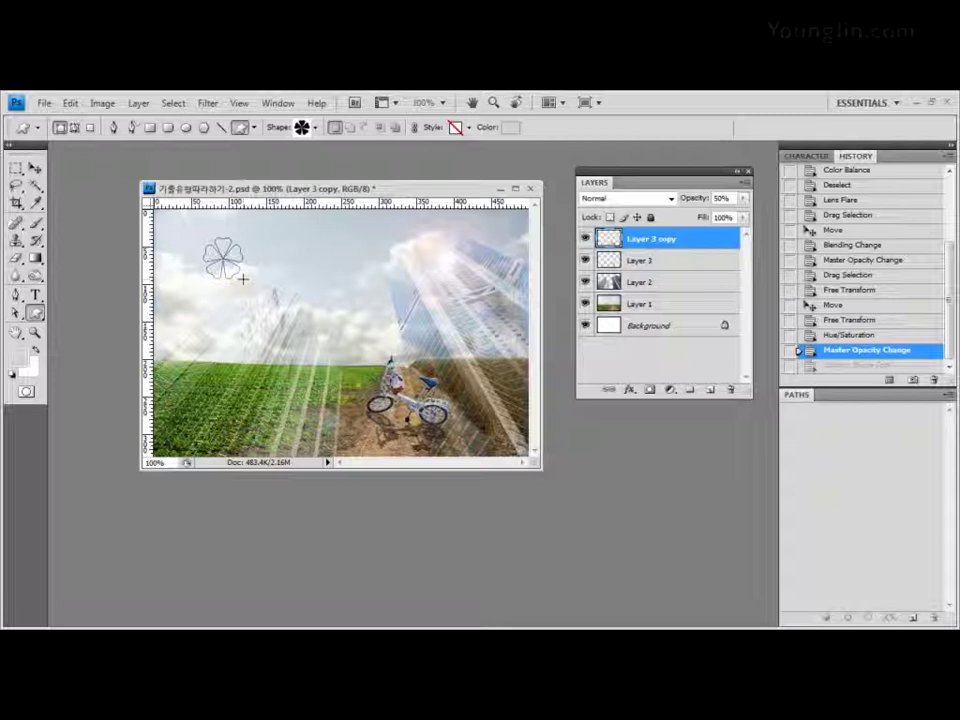
drag(242, 279, 242, 279)
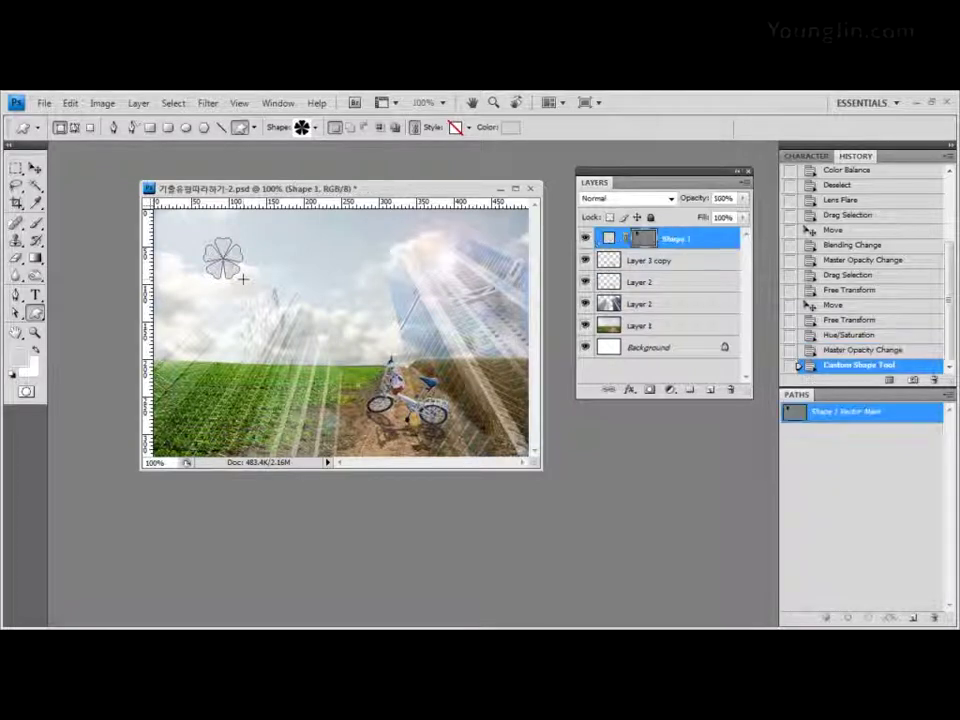
click(880, 350)
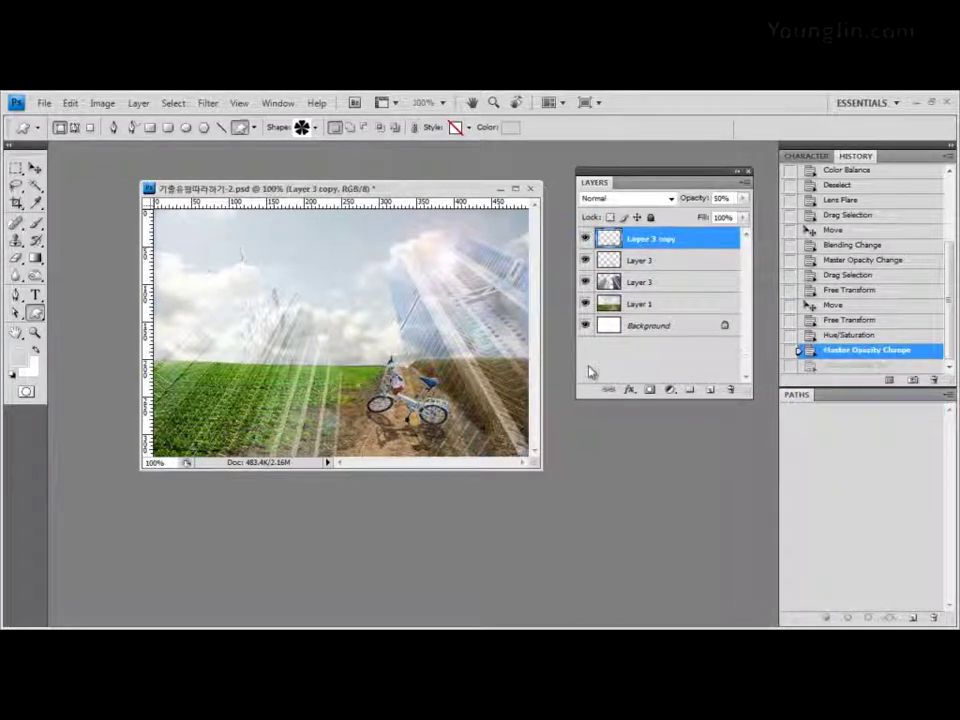
click(511, 129)
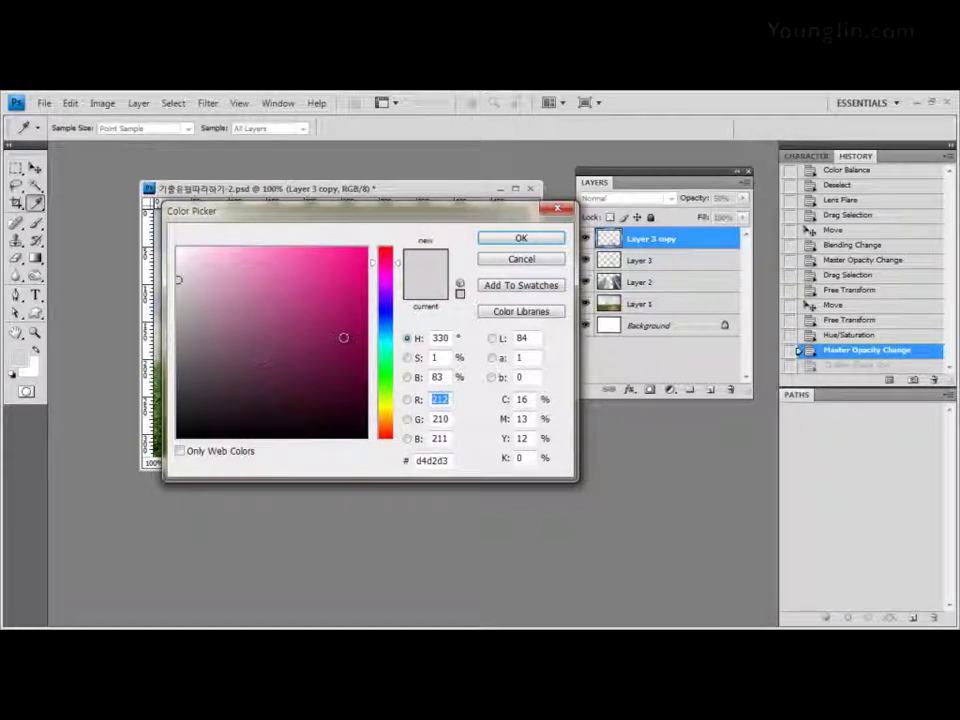
click(521, 259)
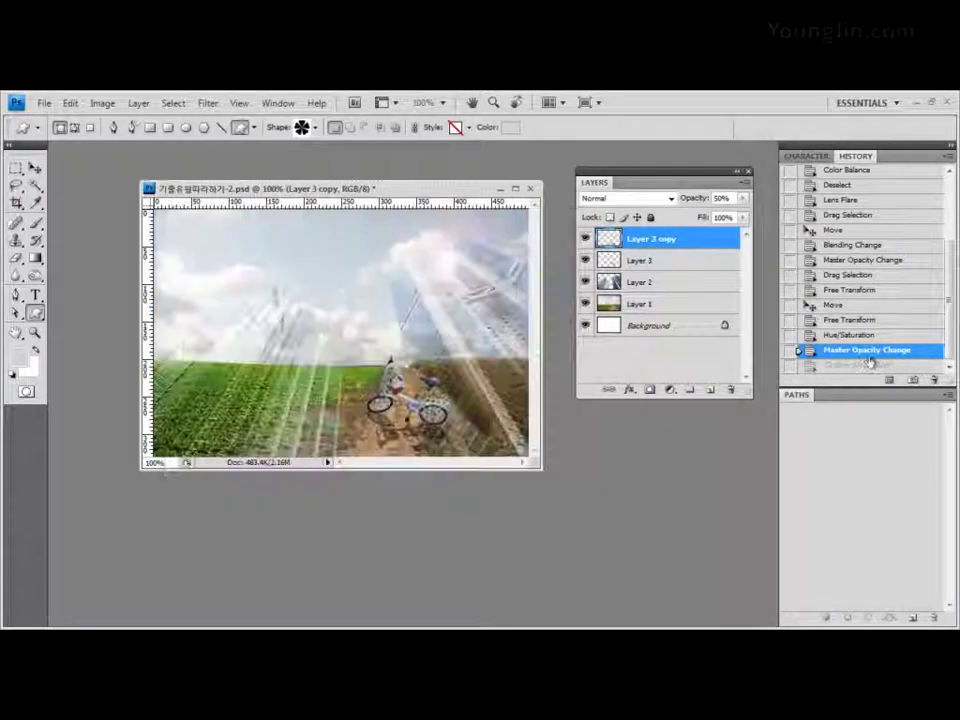
Step: Draw the five-petal flower as a shape layer in the upper-left sky and set its fill colour to #ff6666
drag(205, 237, 253, 279)
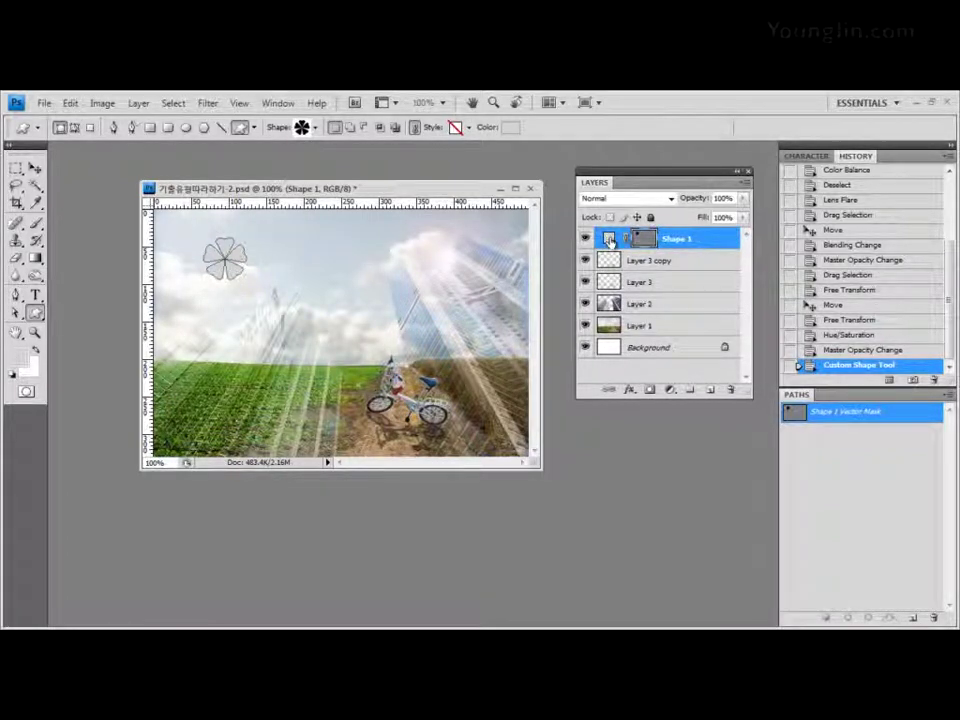
double_click(609, 240)
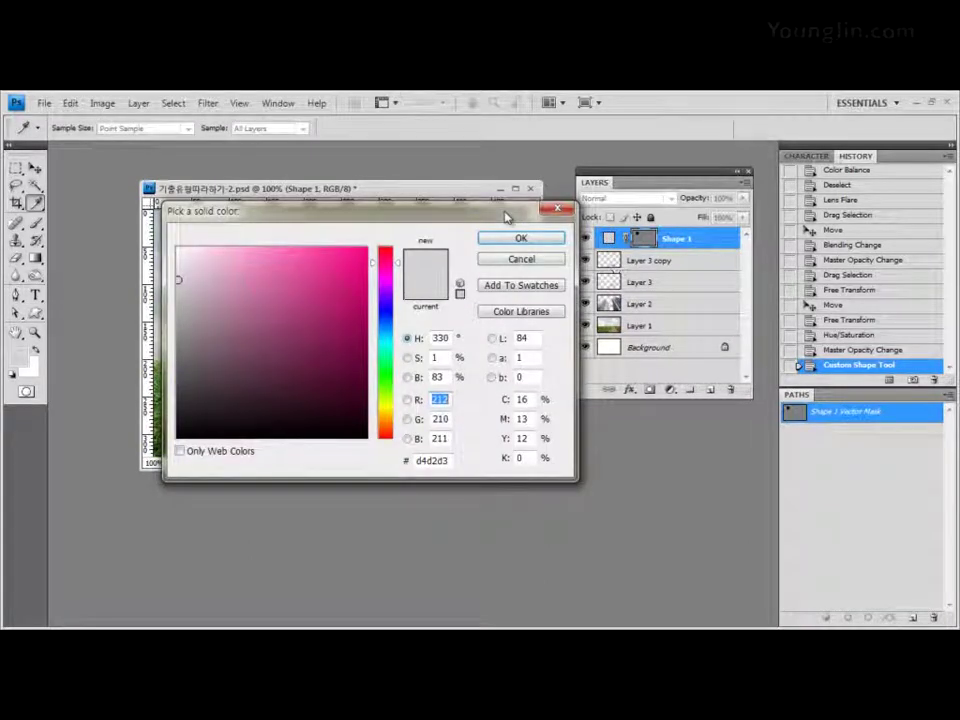
double_click(440, 460)
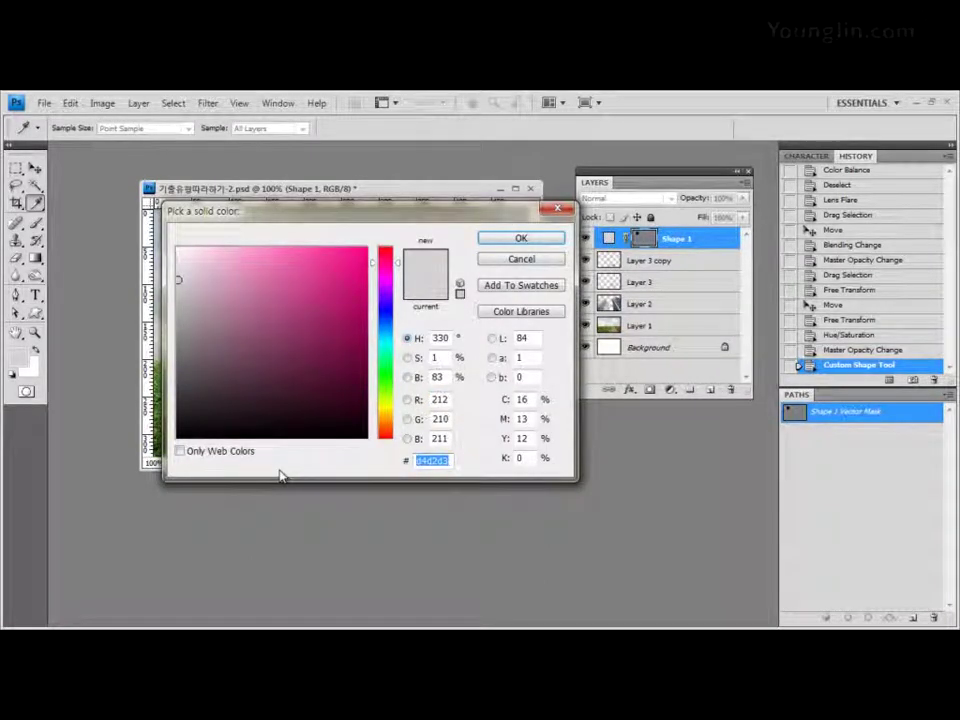
text(0)
key(BackSpace)
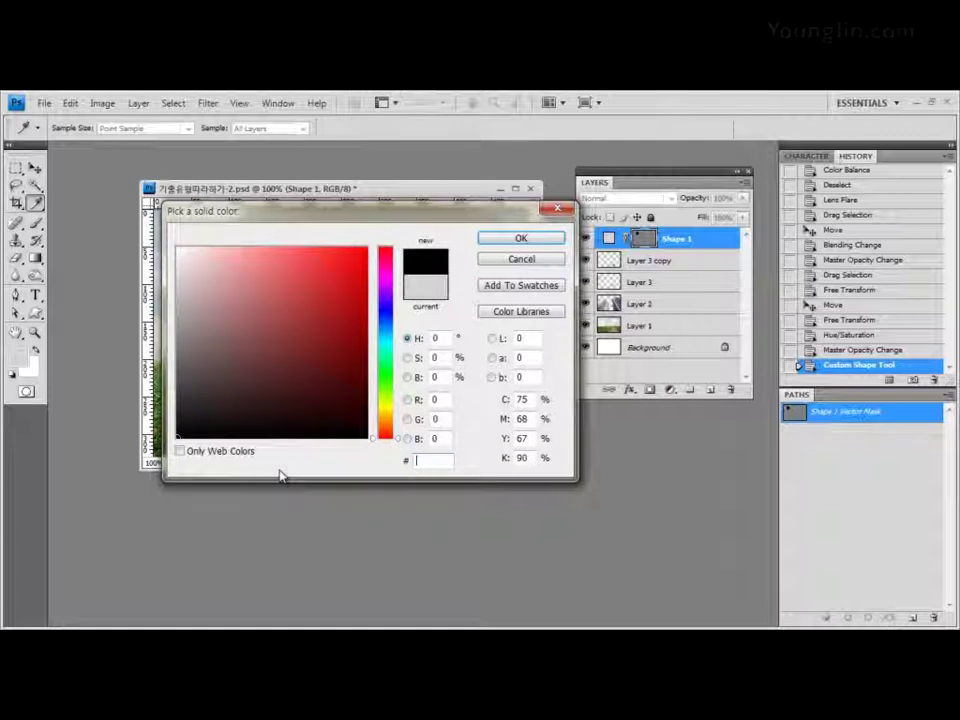
text(ff6666)
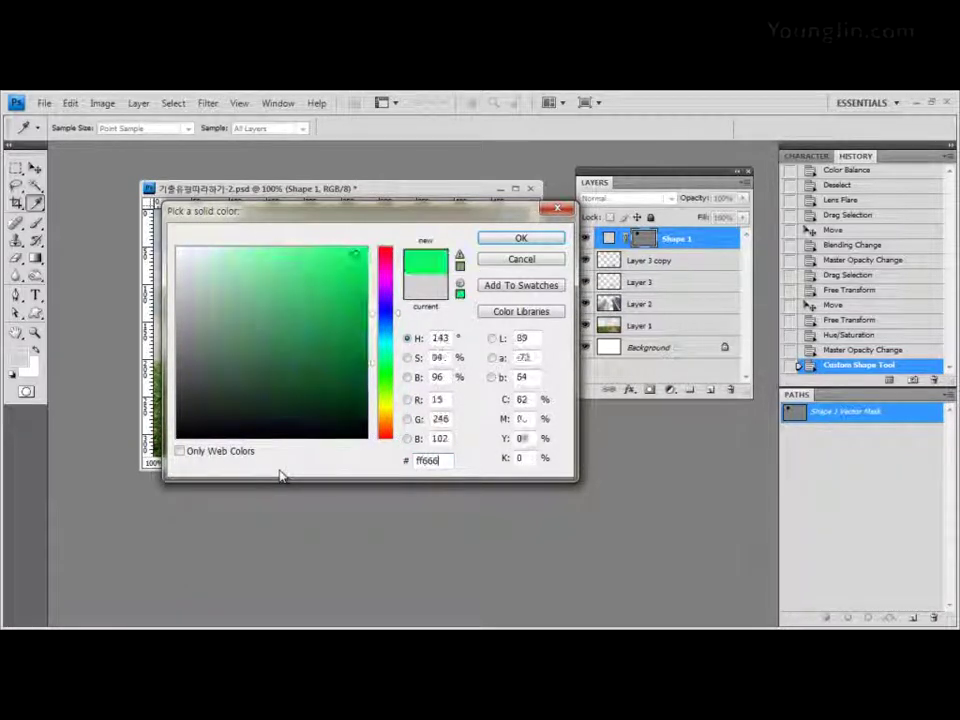
click(540, 243)
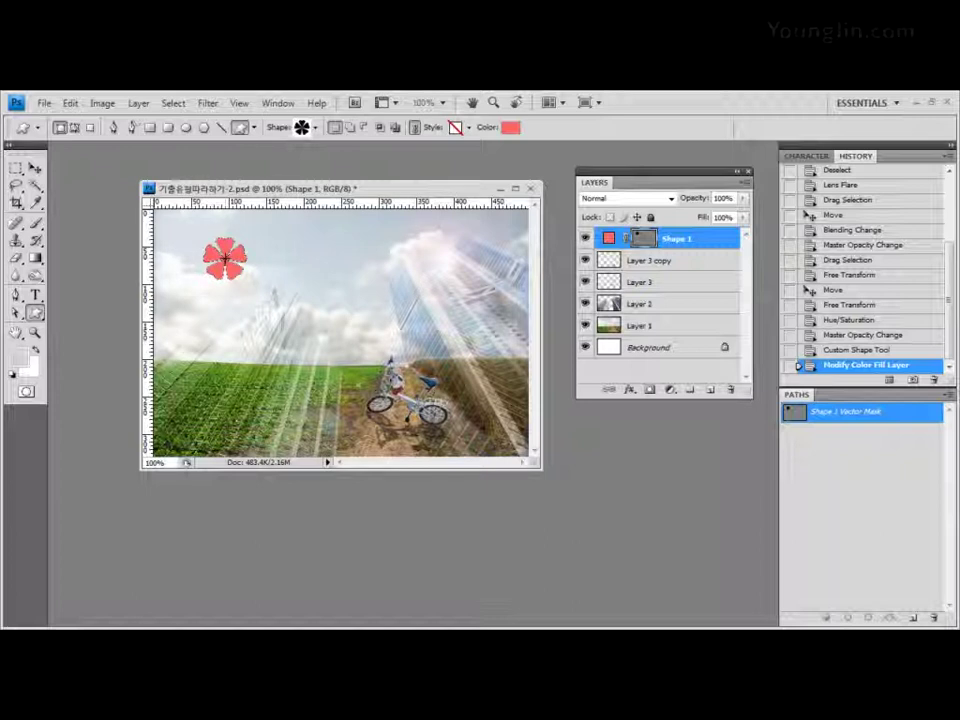
Step: Move the red flower slightly towards the image's upper-left corner and scale it proportionally to about 118.5%
click(35, 168)
drag(237, 260, 231, 250)
key(ctrl+t)
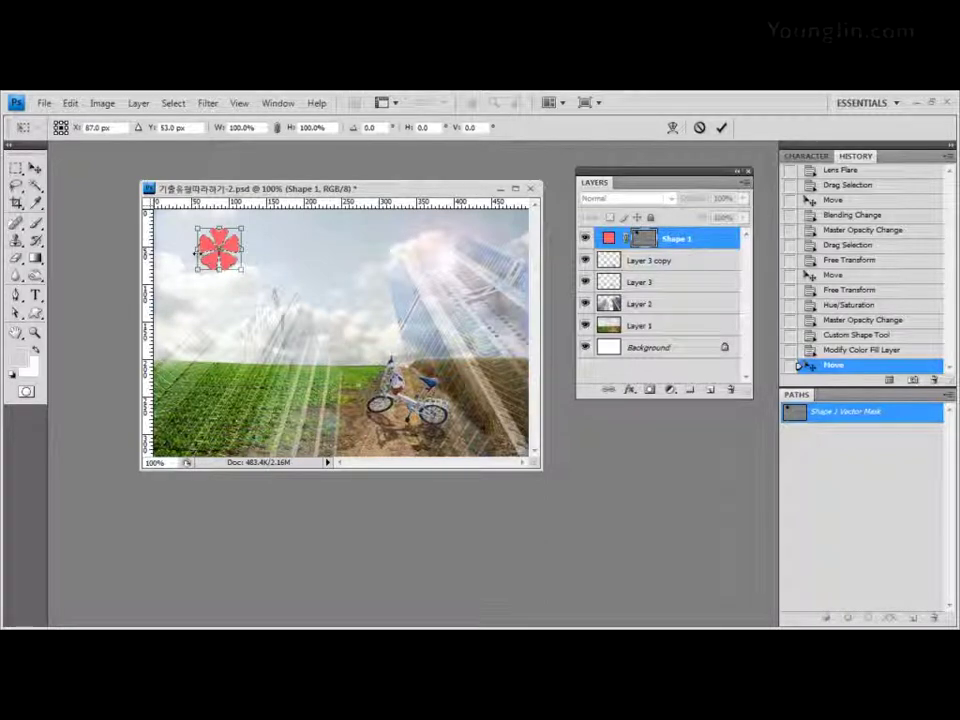
drag(197, 226, 213, 257)
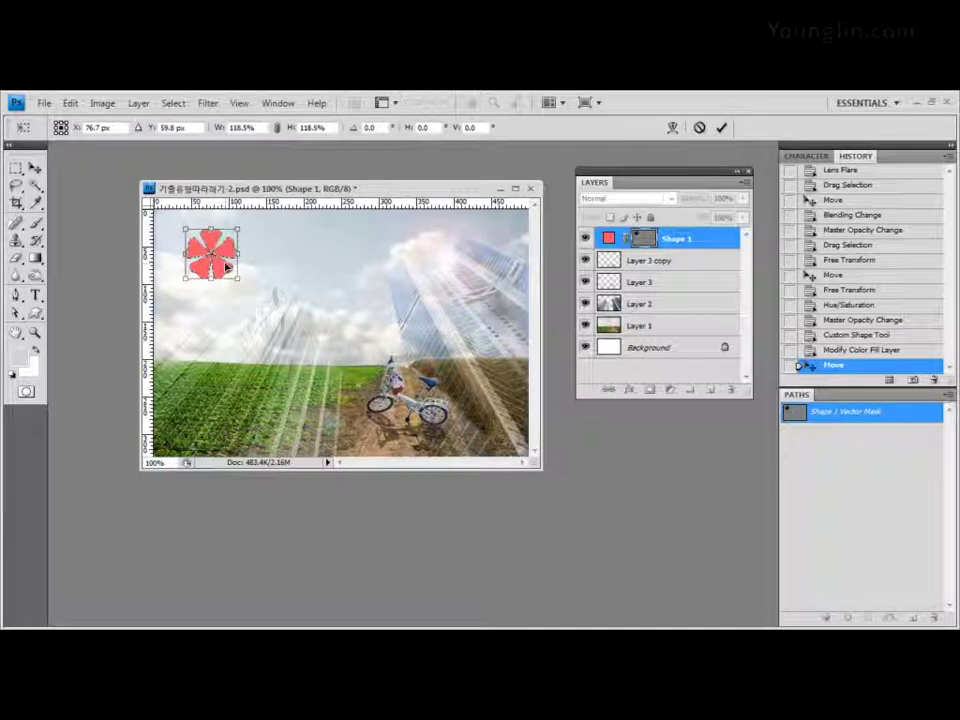
key(Return)
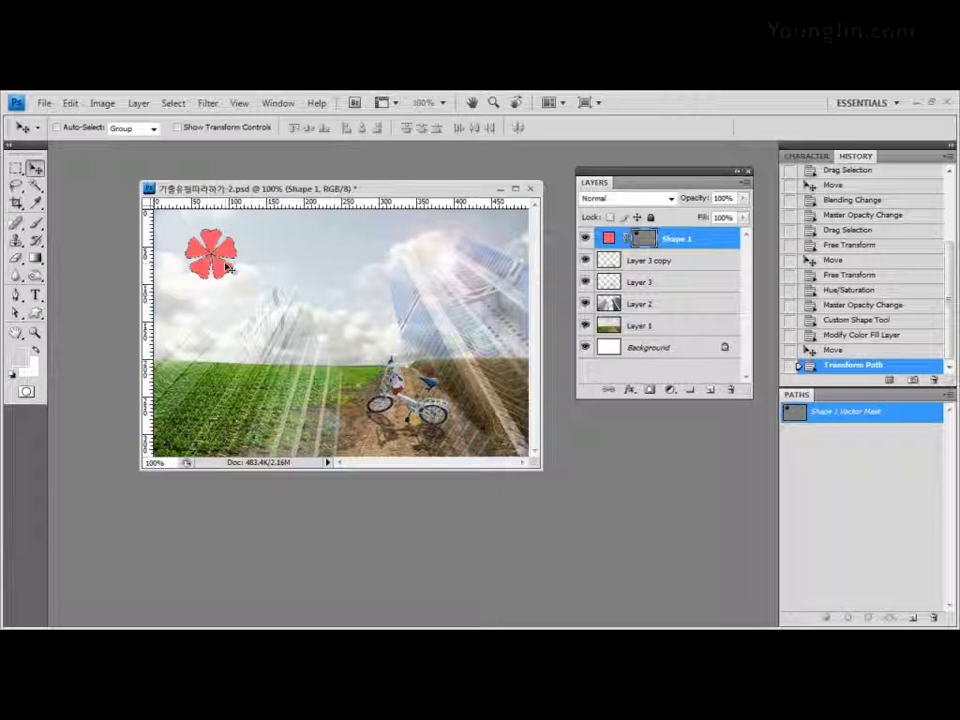
Step: Add a Drop Shadow layer style with the default settings to the red flower shape
click(631, 390)
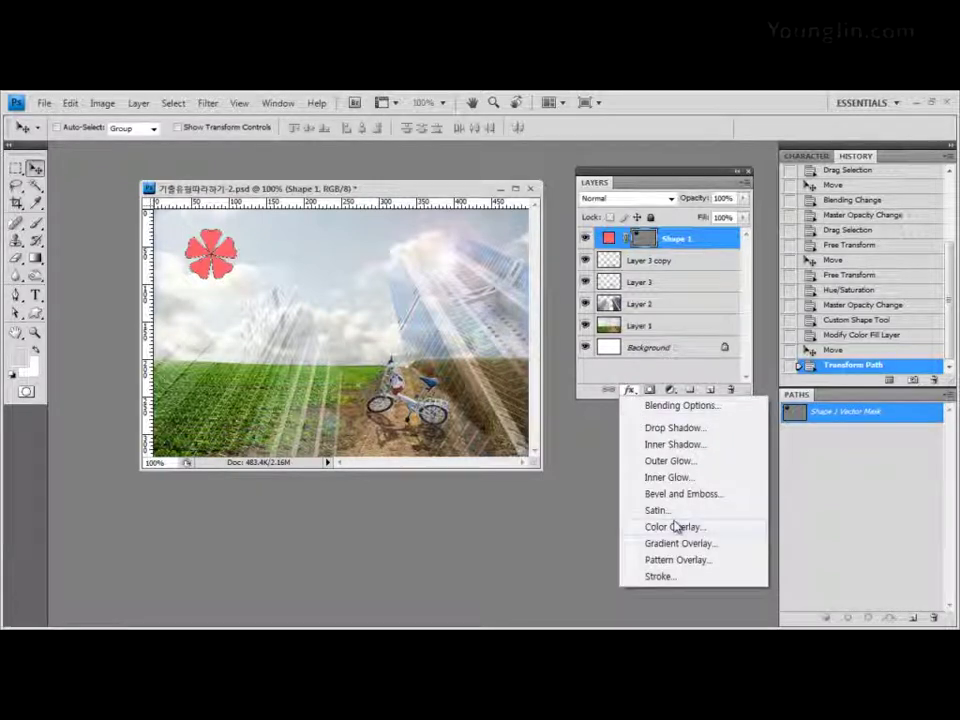
click(676, 428)
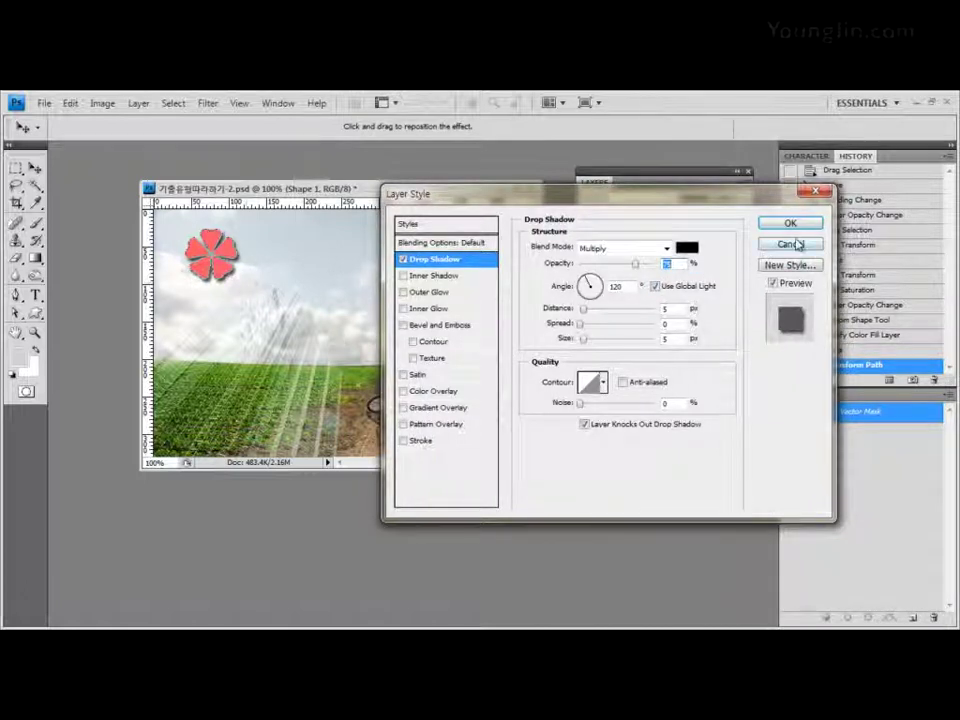
click(791, 224)
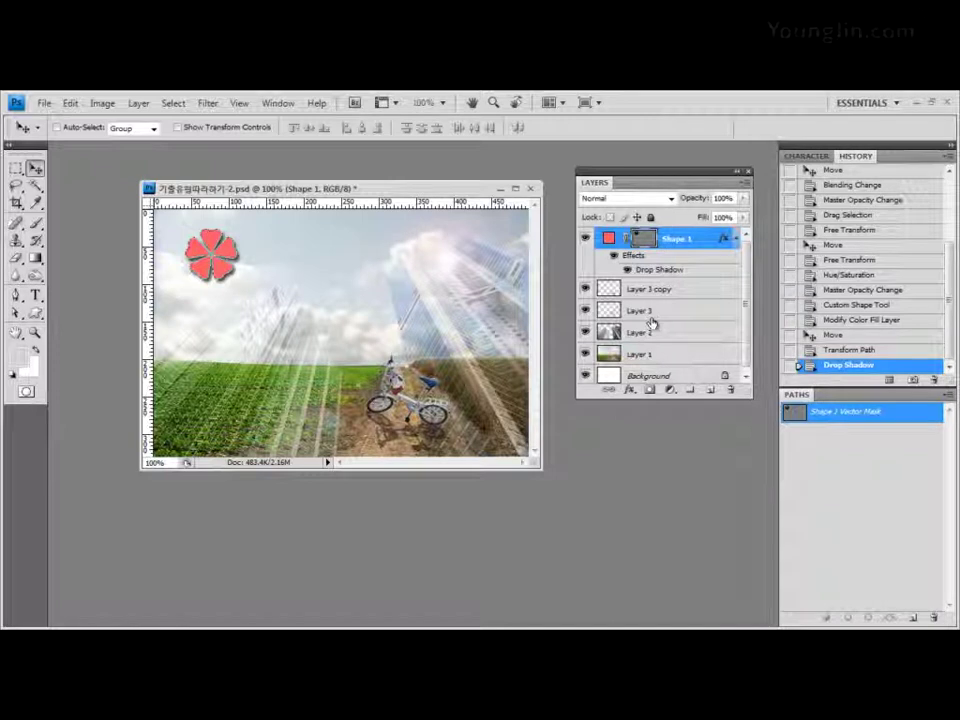
Step: Add the horizontal text 도시탈출 in the 궁서 font at 60 pt in the sky beside the red flower
click(36, 298)
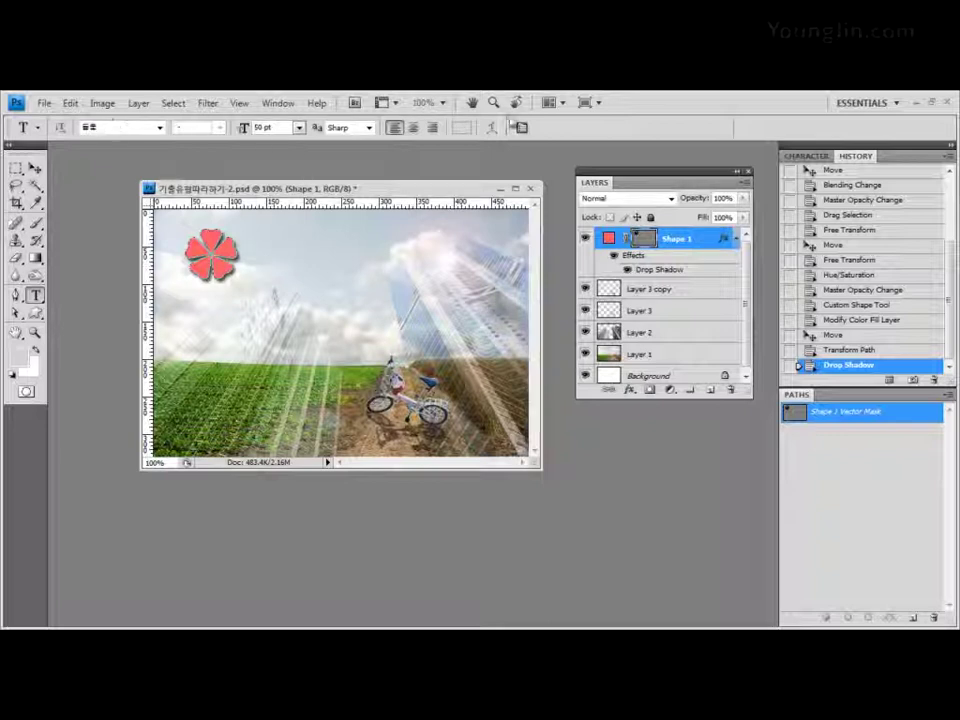
click(137, 126)
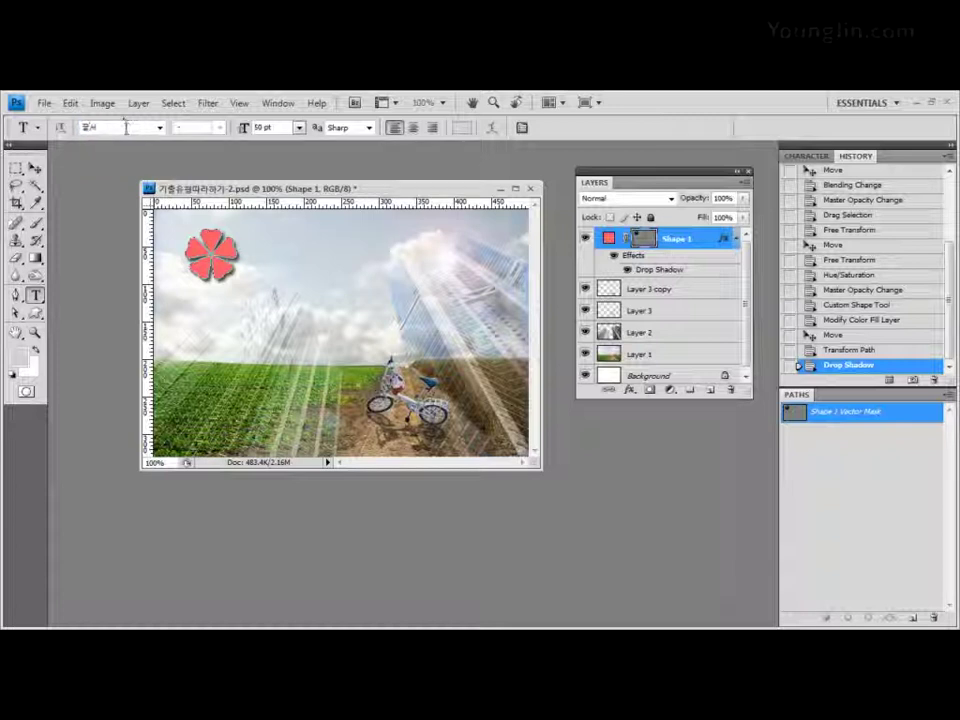
key(Up)
click(160, 128)
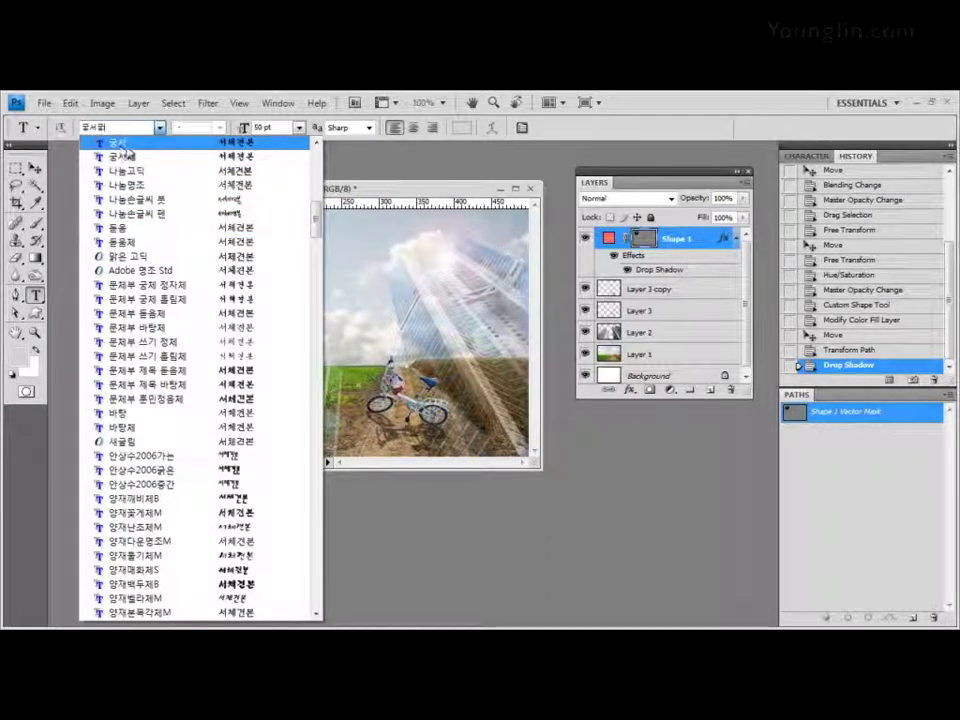
click(122, 145)
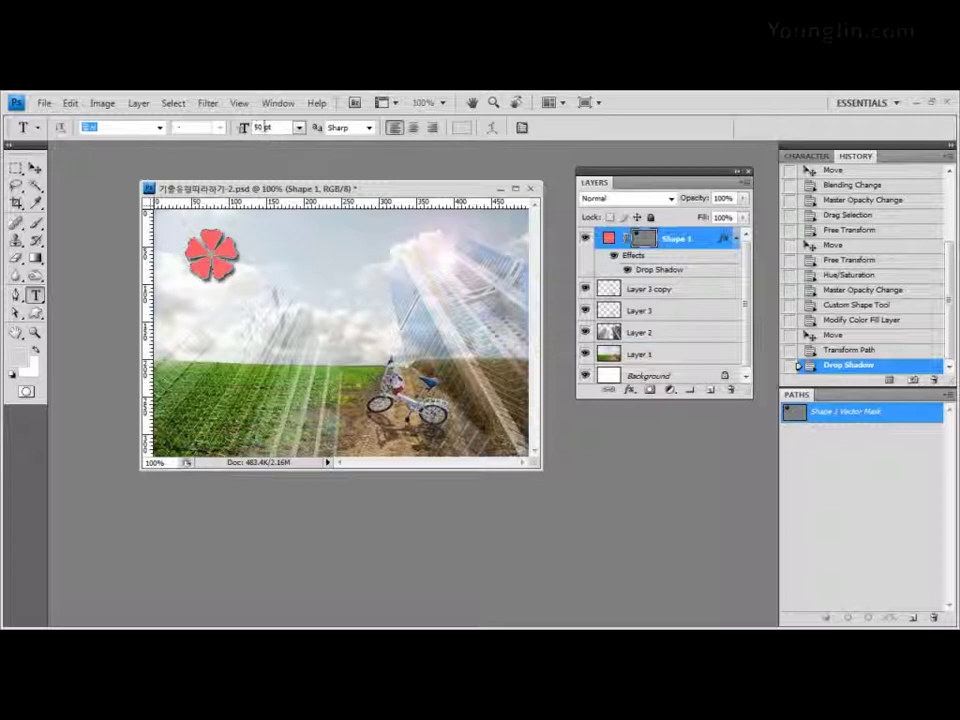
click(268, 128)
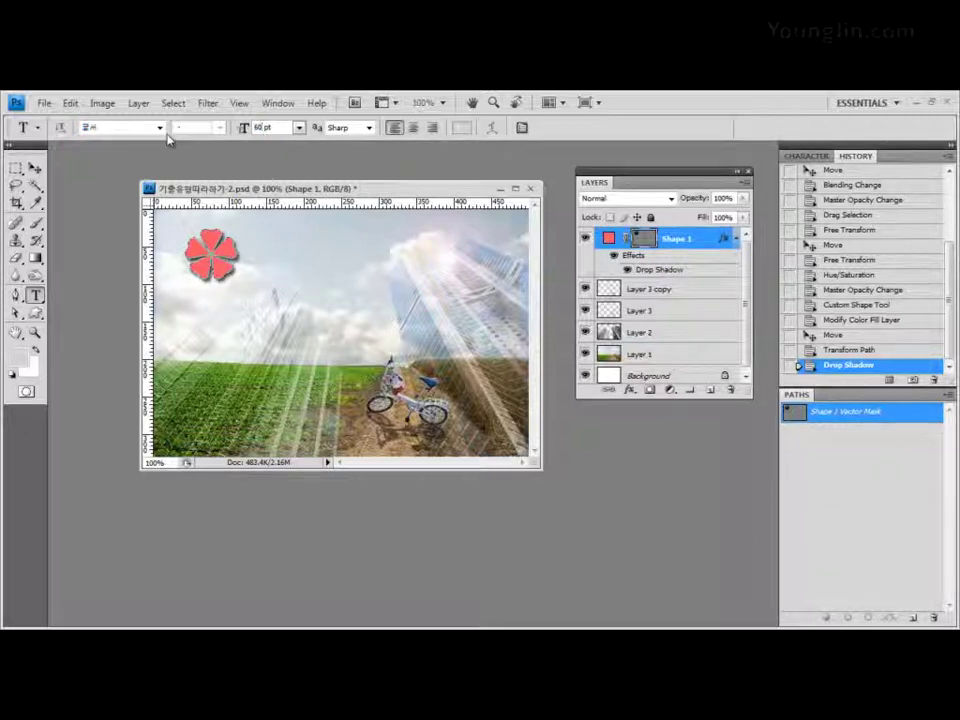
key(Return)
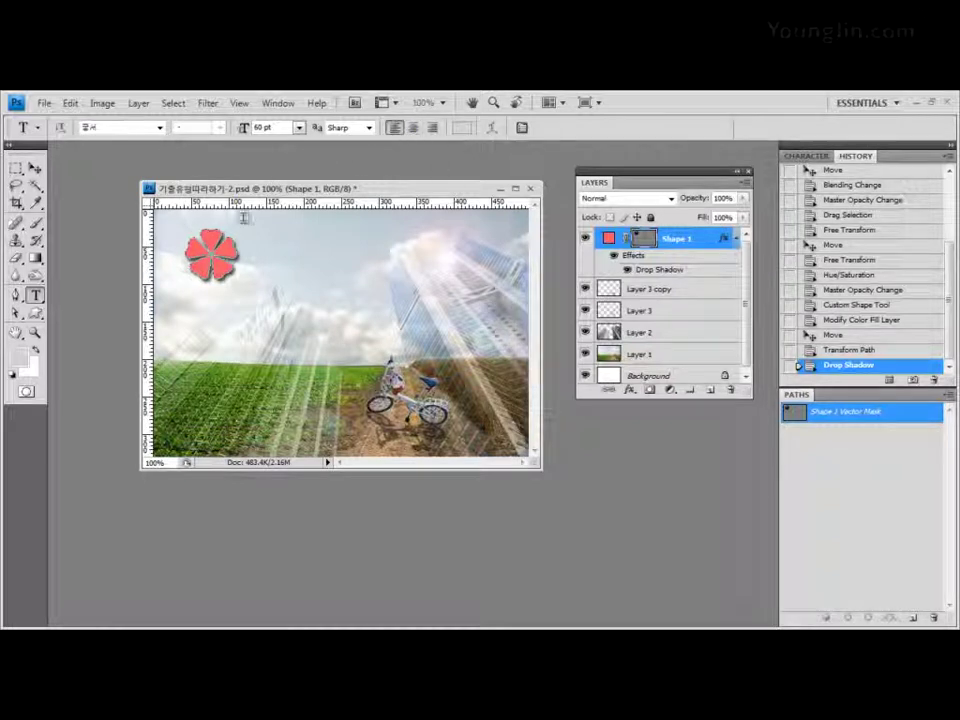
click(269, 268)
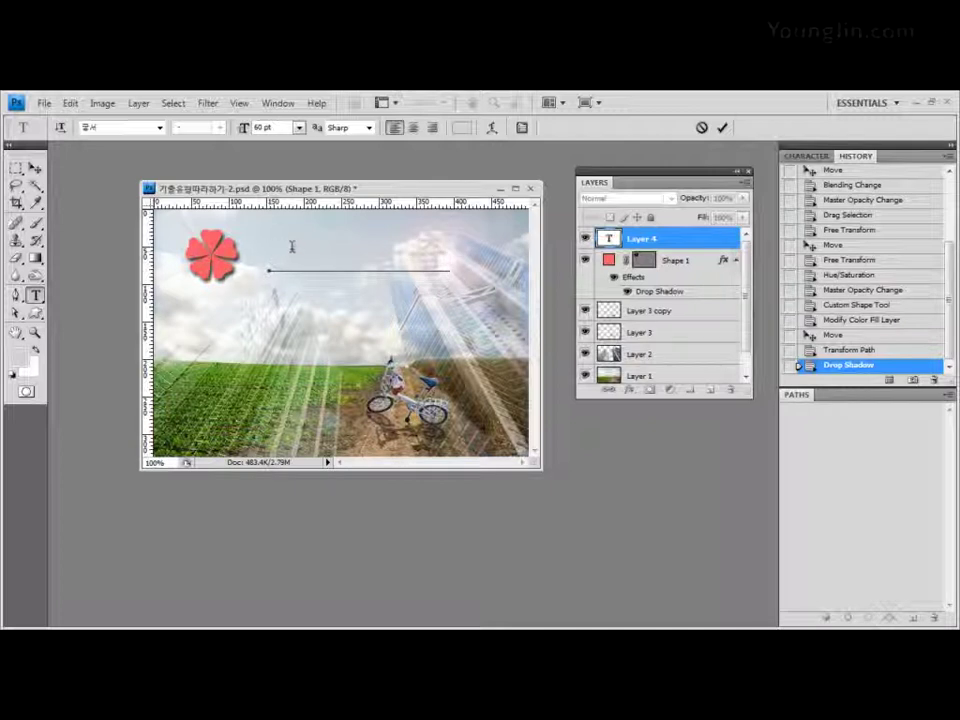
click(35, 170)
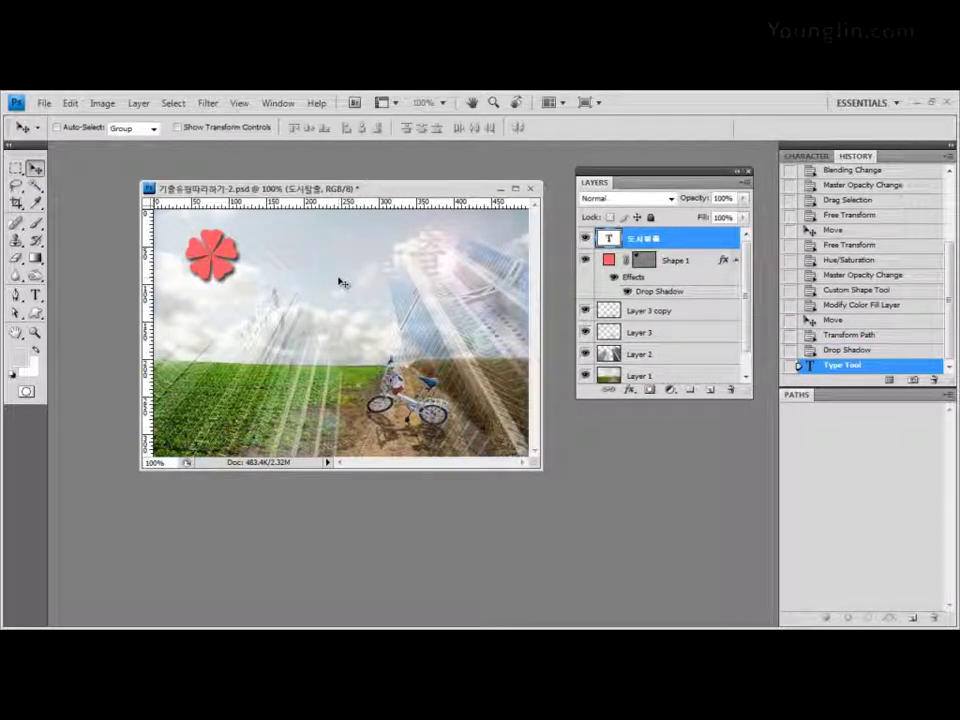
Step: Add a Gradient Overlay layer style to the 도시탈출 text and choose the Black, White preset for its gradient
click(631, 390)
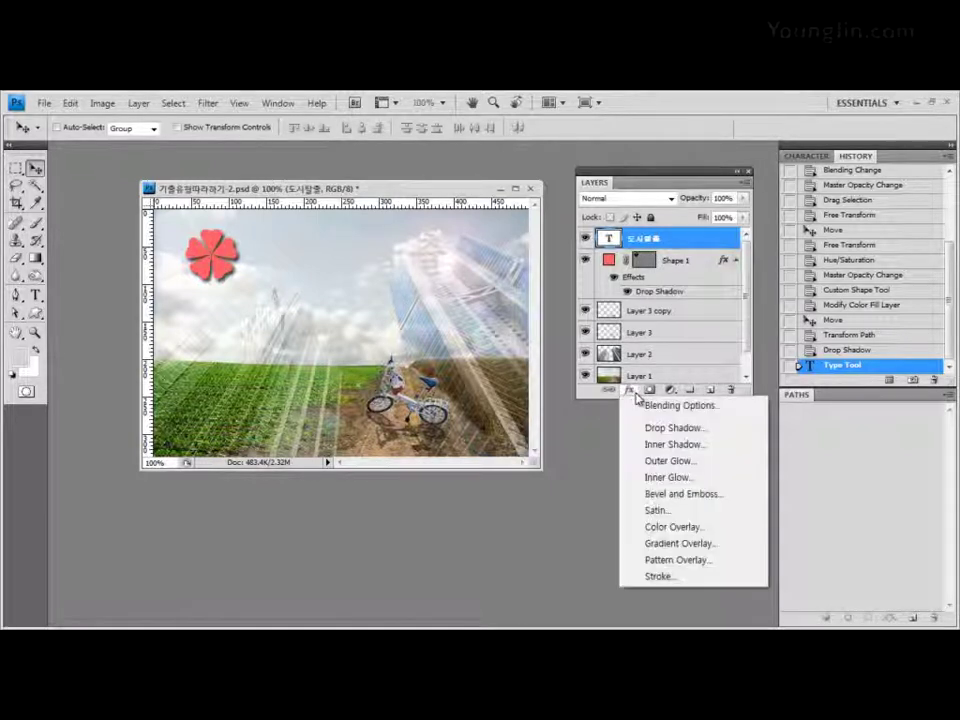
click(709, 547)
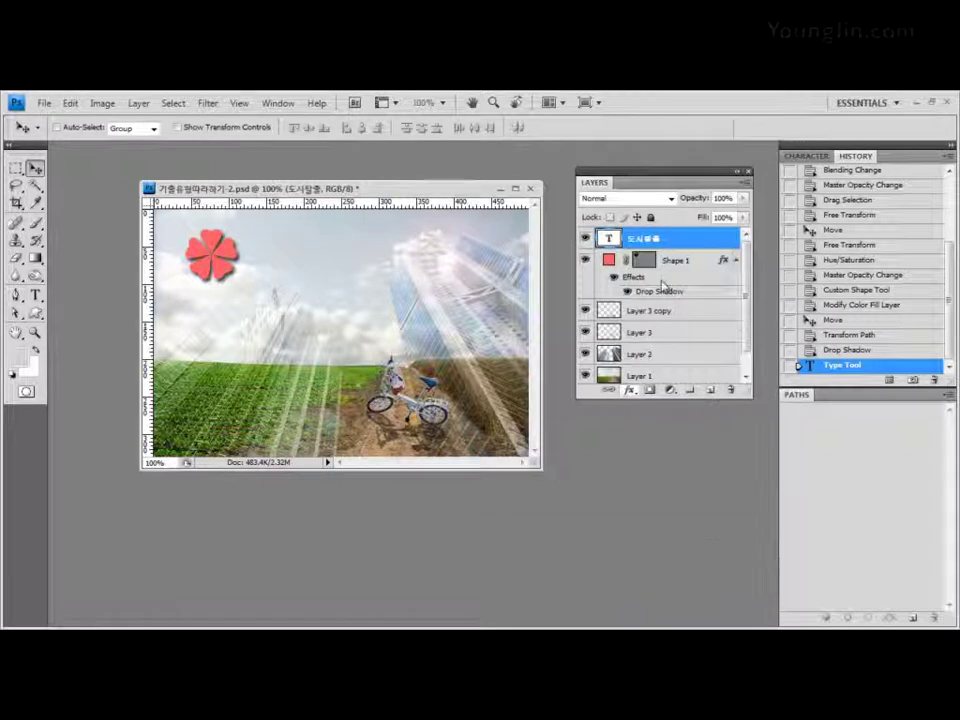
drag(676, 203, 644, 203)
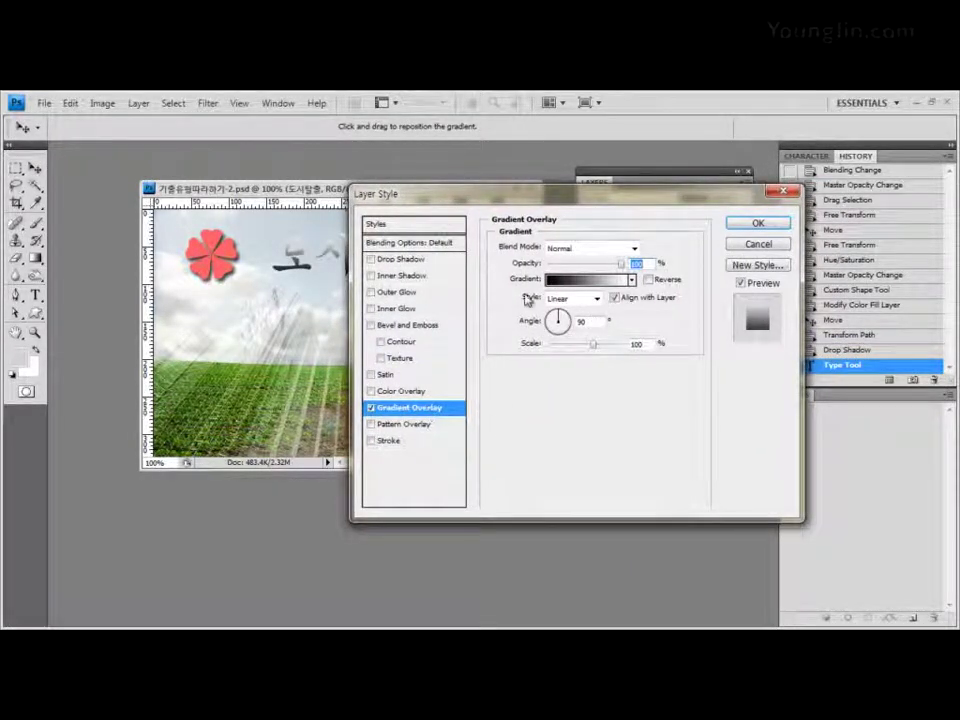
click(604, 280)
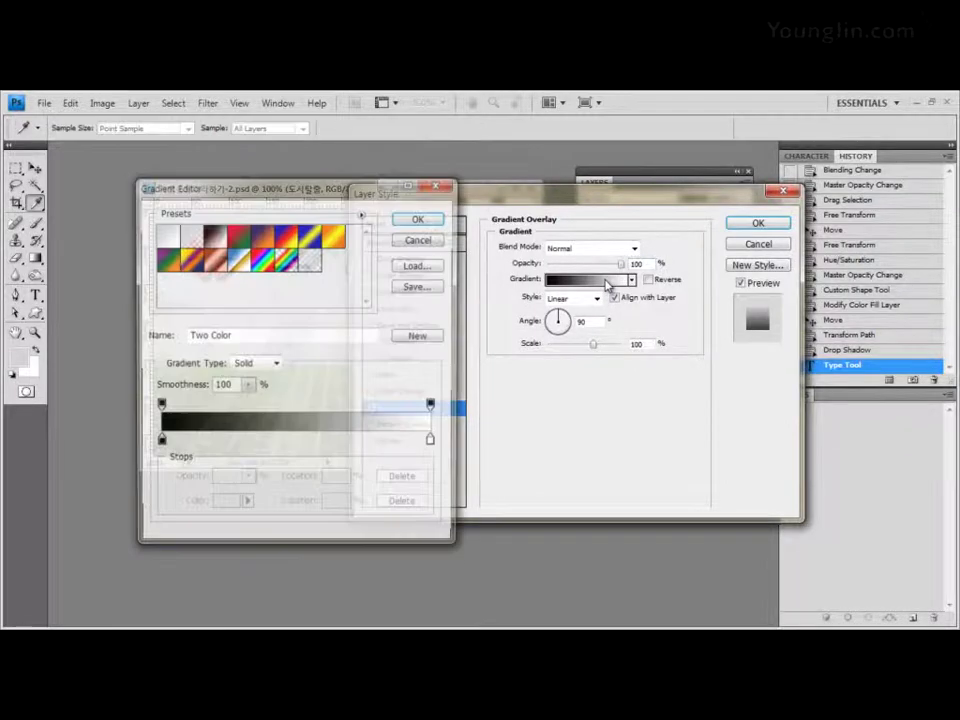
drag(368, 192, 582, 200)
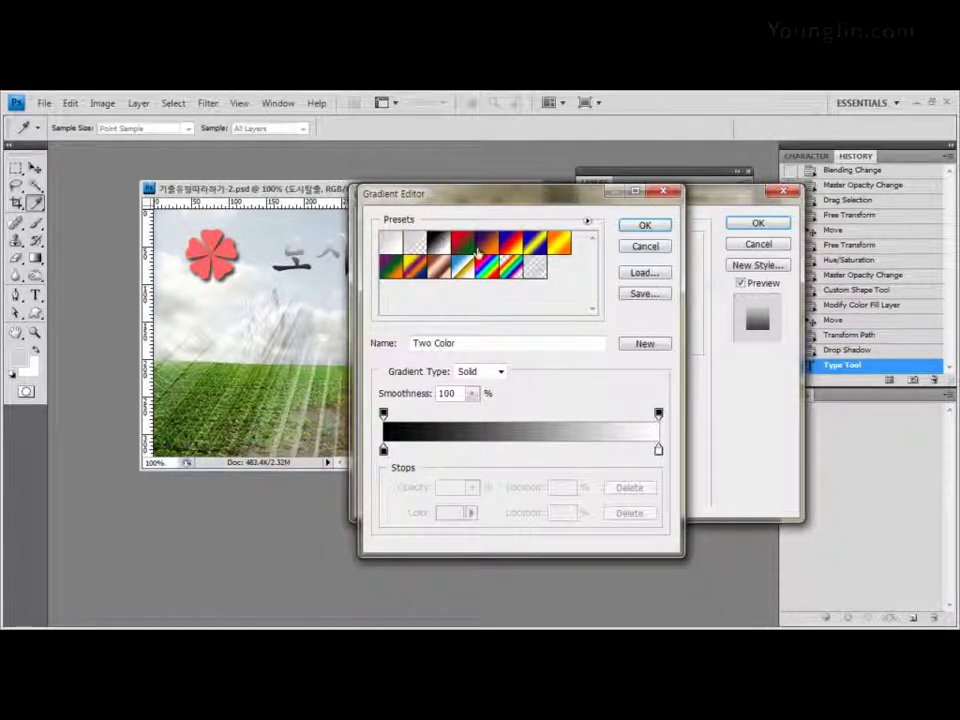
click(440, 244)
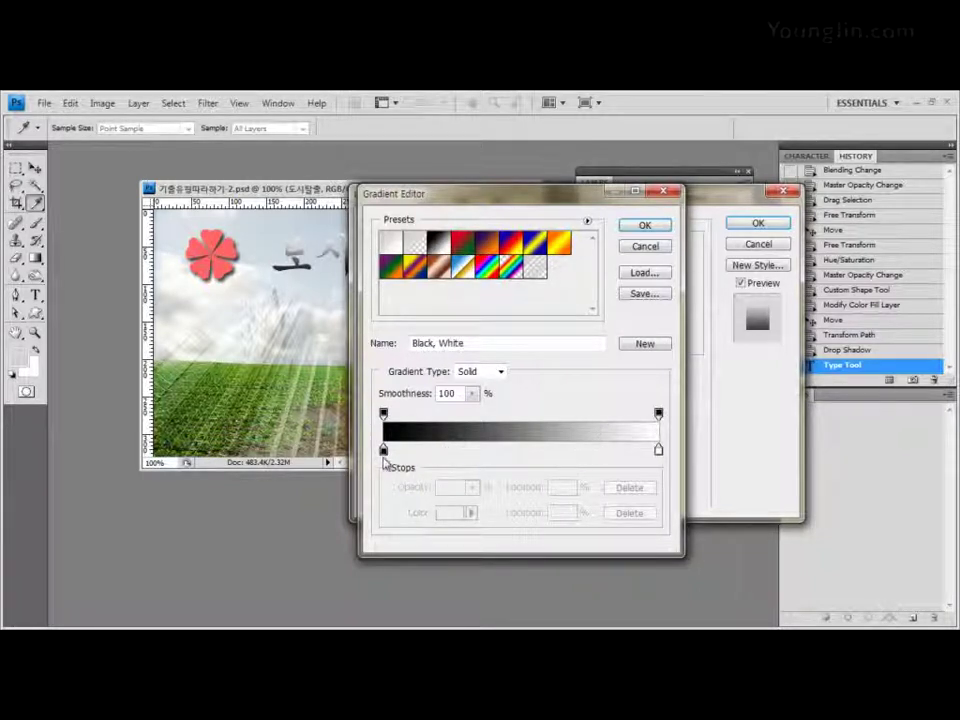
Step: Set the gradient's start stop to #ffff00 and its end stop to #ff0000, and accept the gradient
double_click(384, 452)
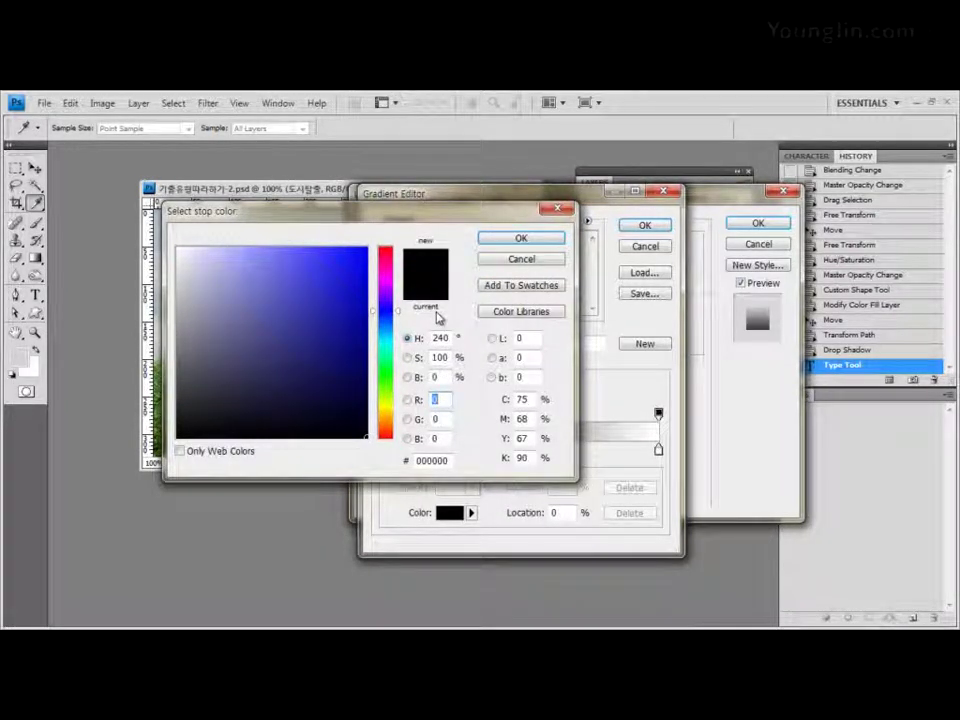
double_click(449, 460)
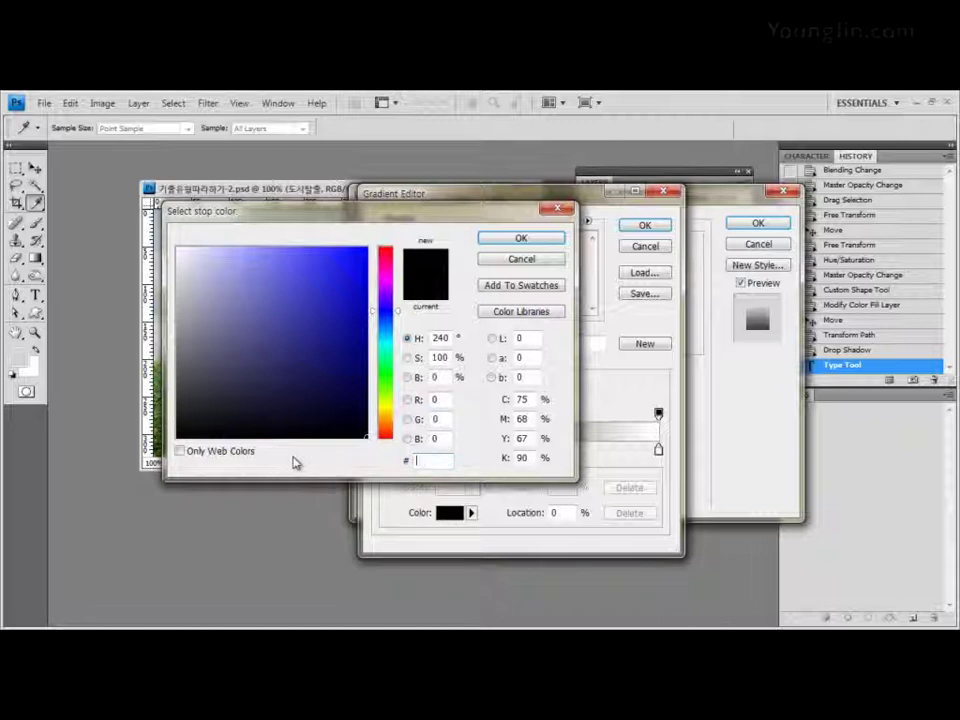
text(ffff00)
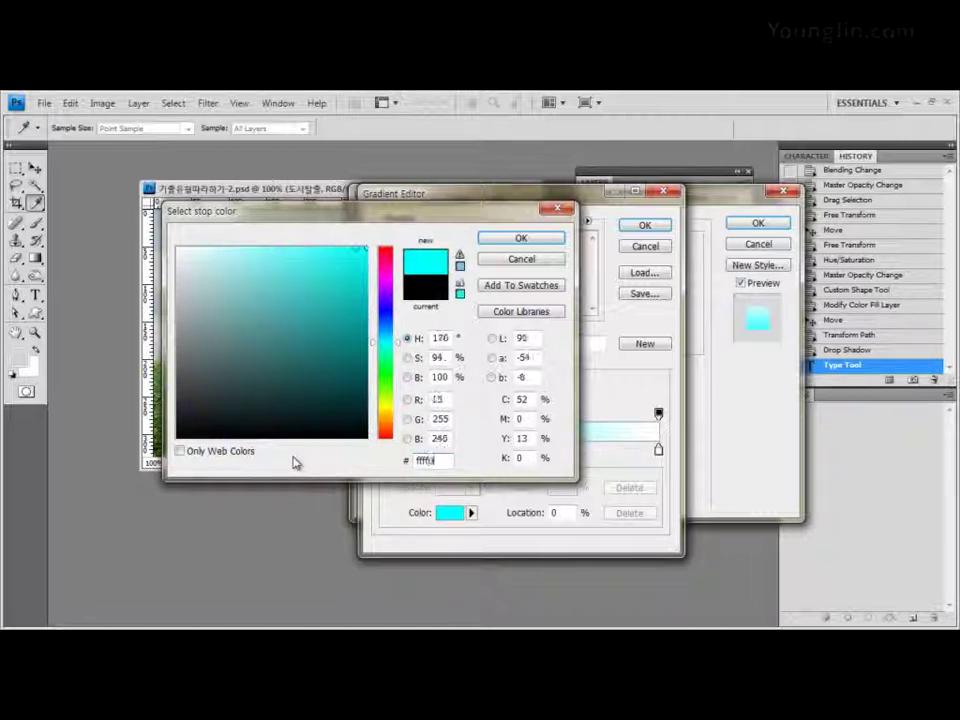
click(551, 238)
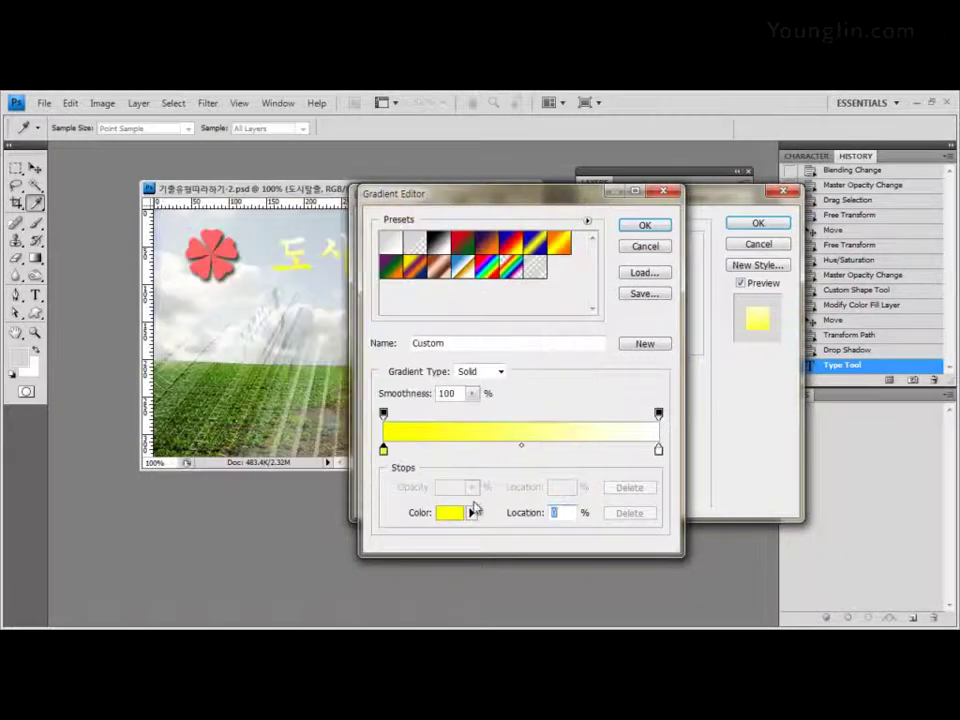
double_click(658, 452)
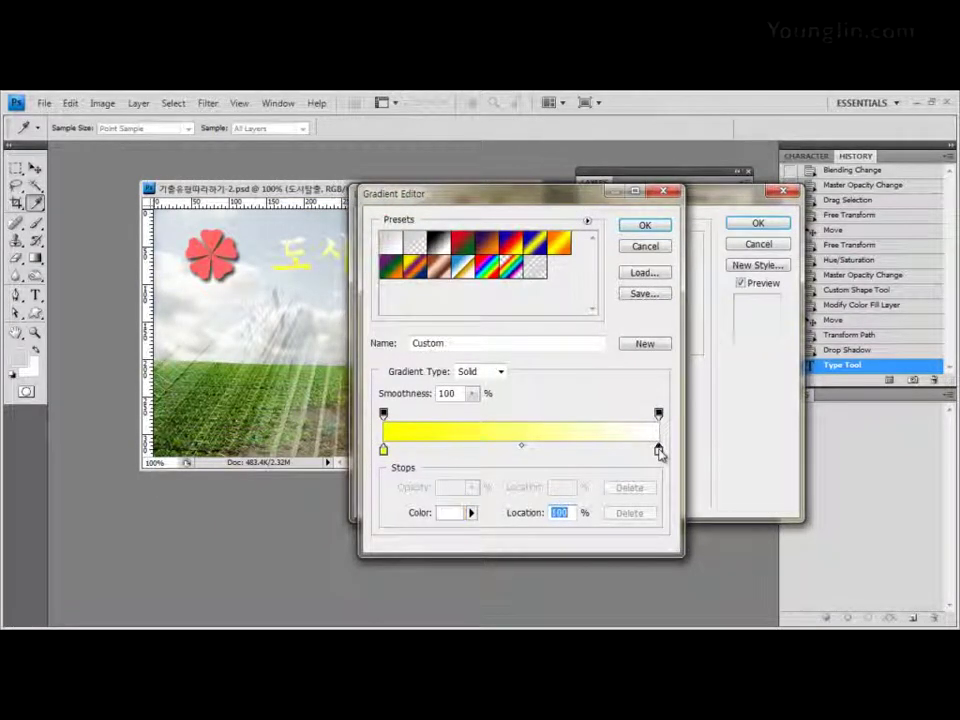
click(309, 480)
text(ff0000)
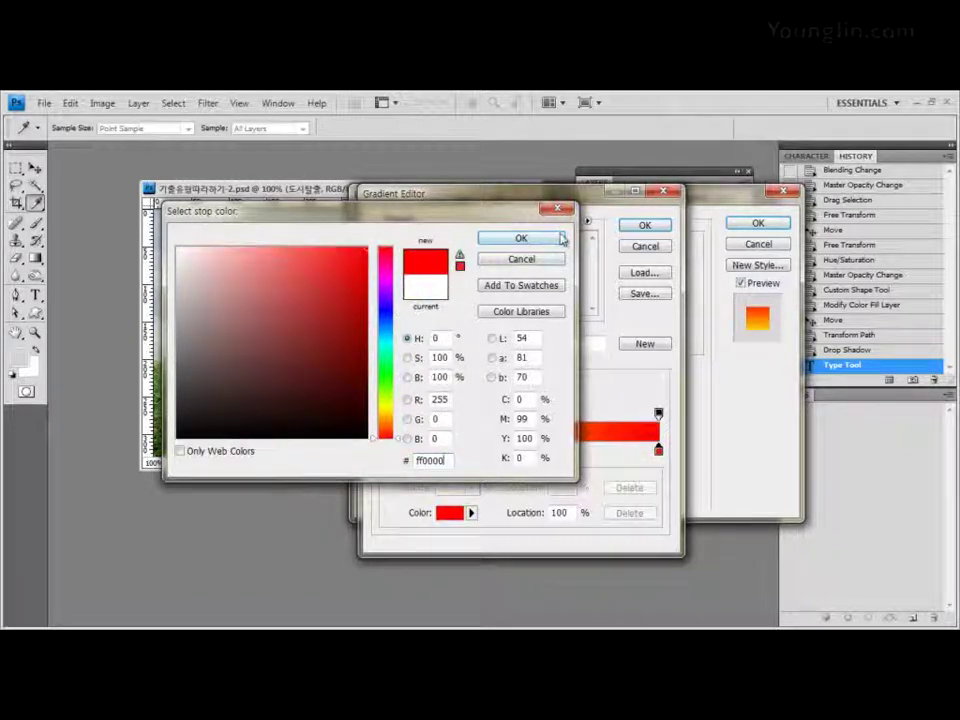
click(521, 238)
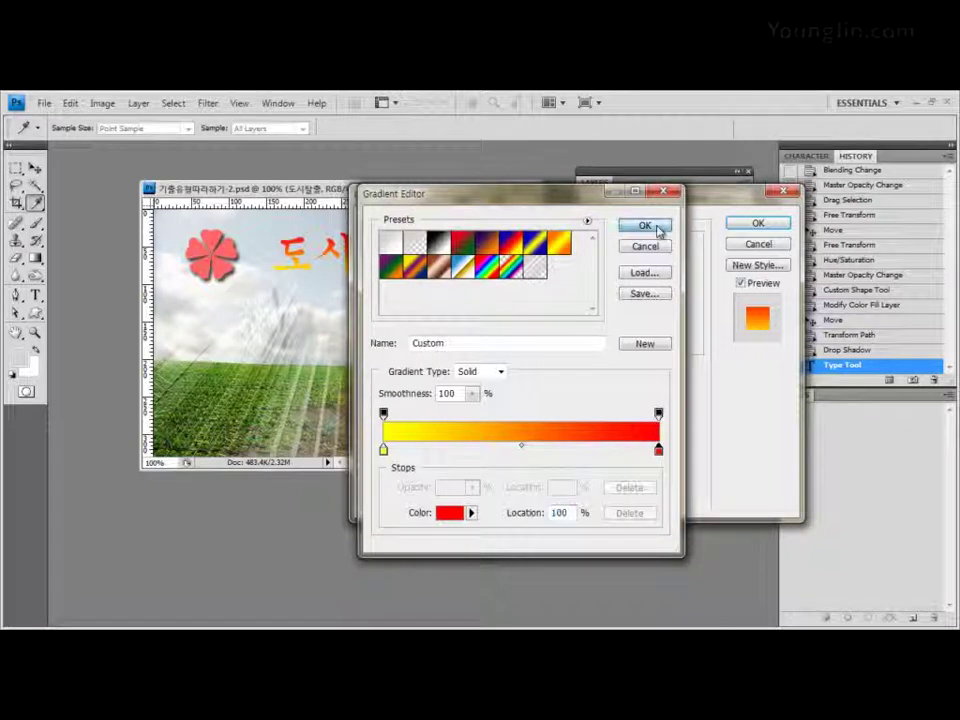
click(645, 226)
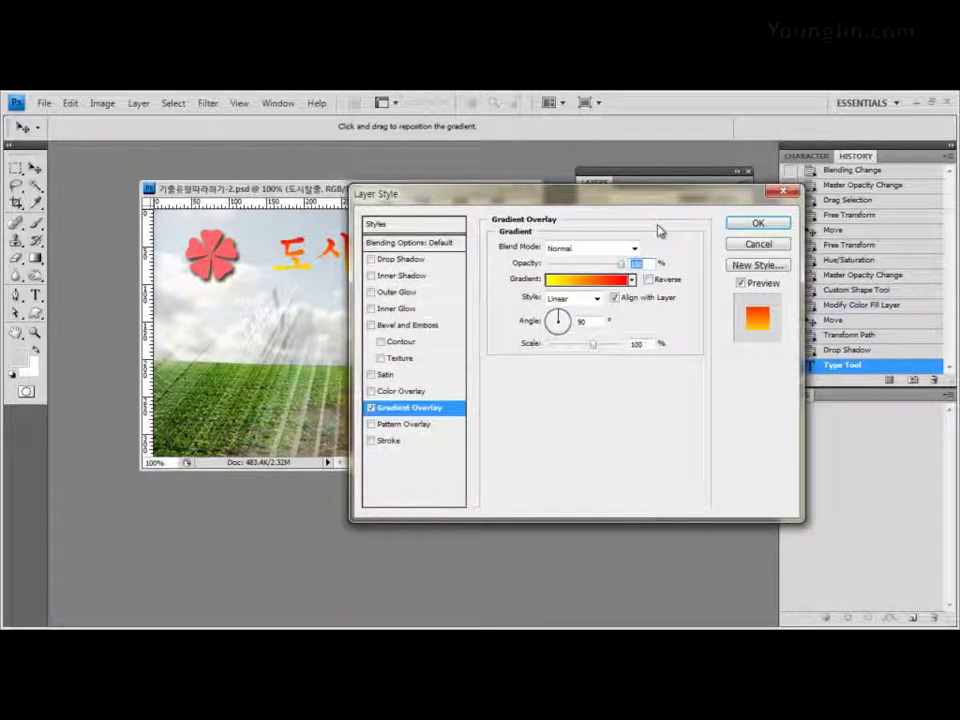
Step: Set the text's Gradient Overlay angle to 180° and apply the layer style
drag(420, 193, 577, 220)
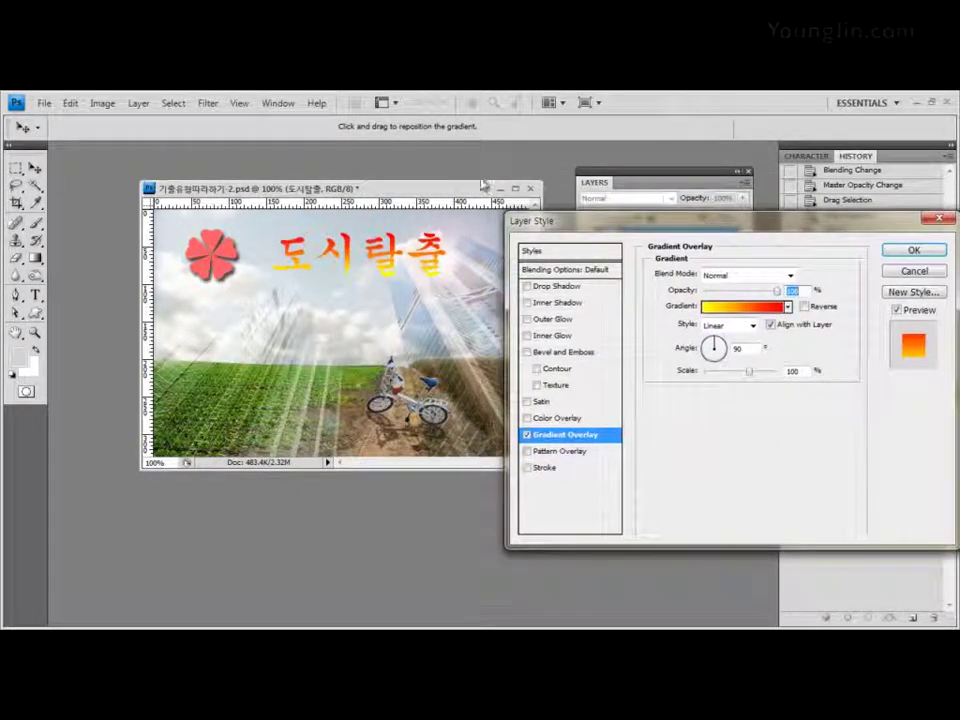
drag(483, 186, 409, 186)
drag(566, 224, 435, 249)
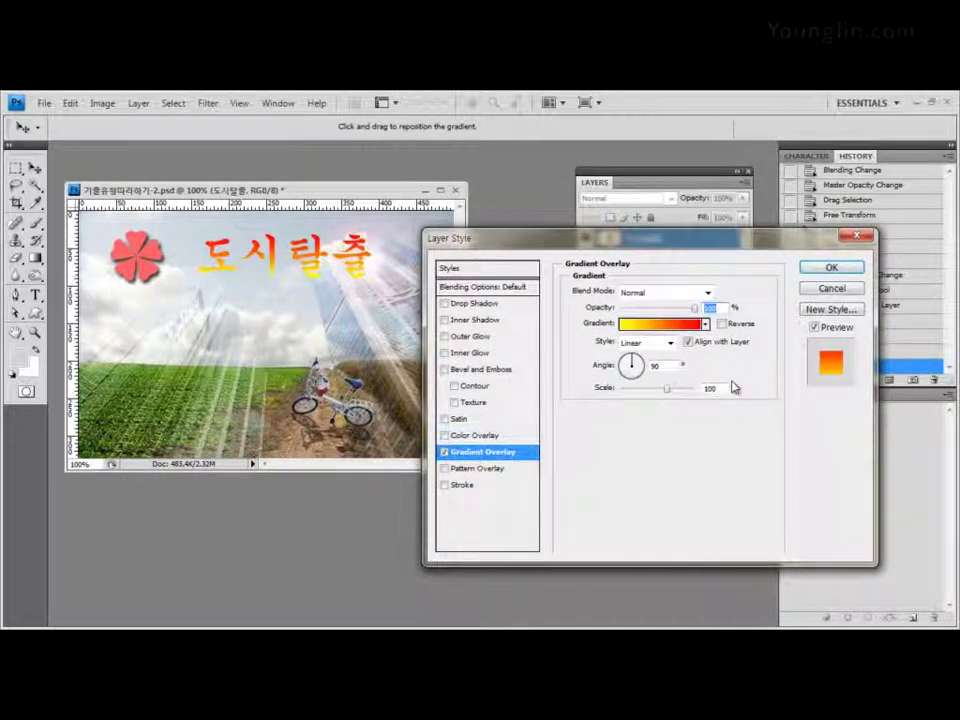
double_click(658, 366)
text(180)
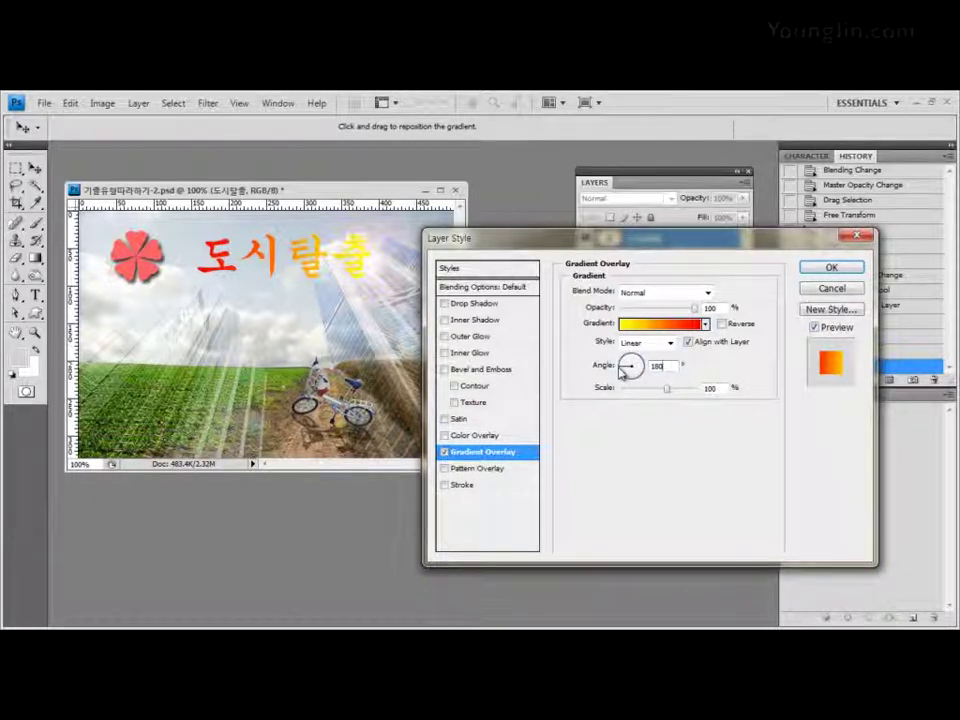
click(624, 368)
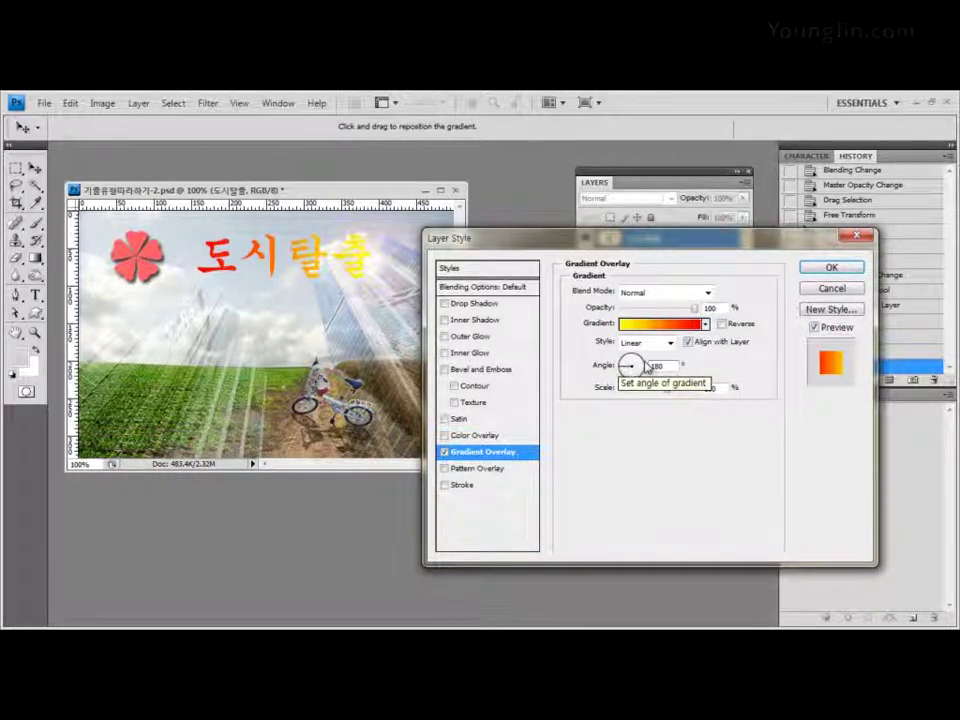
click(834, 269)
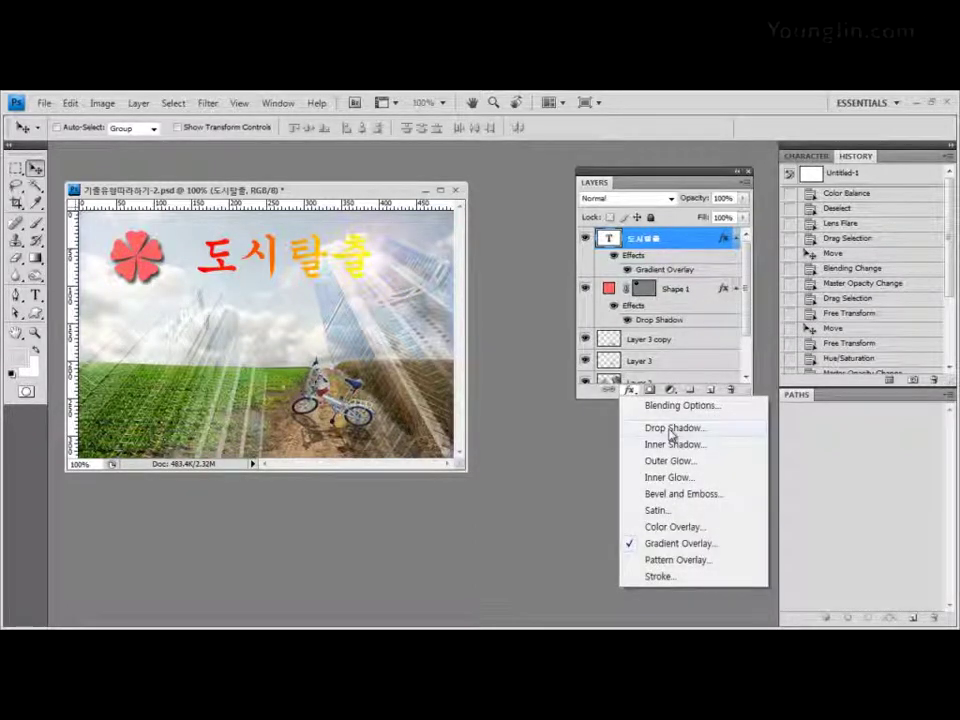
Step: Add a Drop Shadow layer style with the default settings to the 도시탈출 text
click(671, 428)
drag(548, 232, 513, 217)
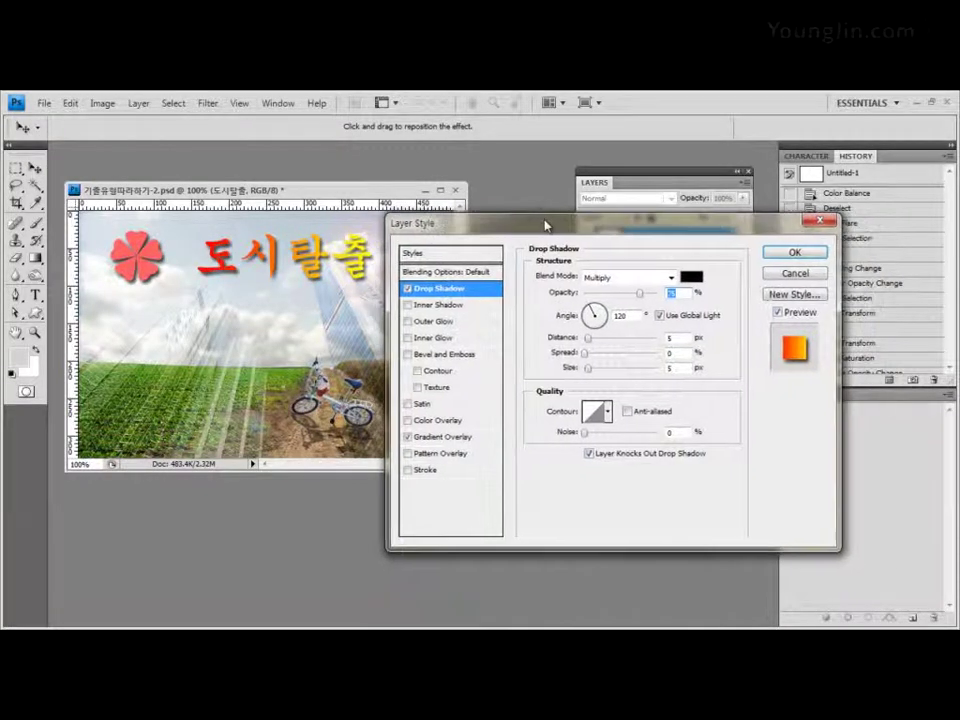
click(795, 252)
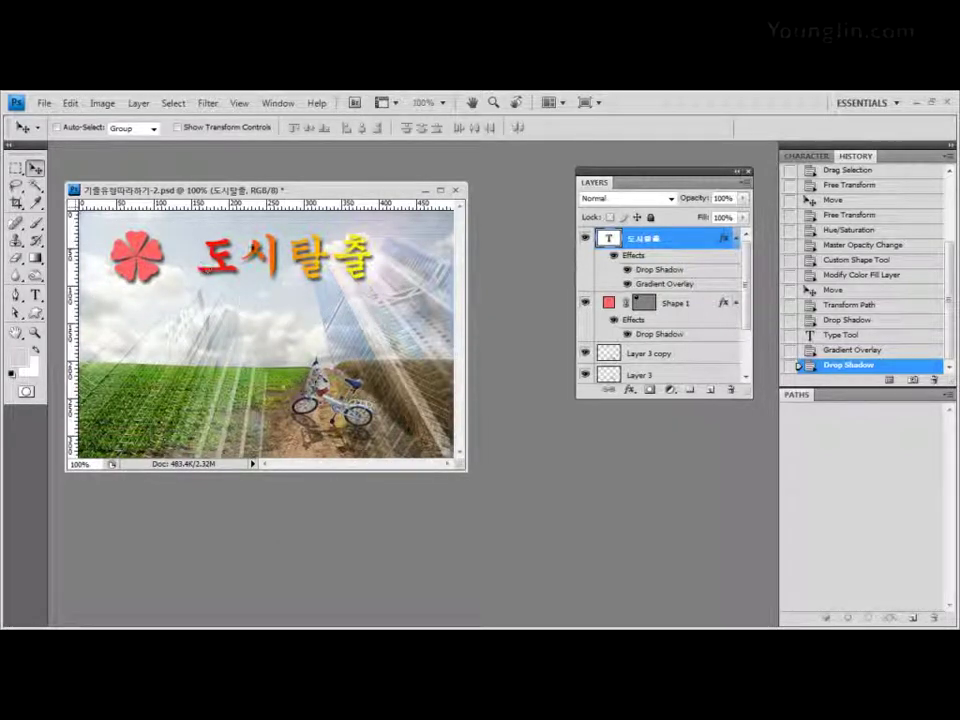
Step: Move the 도시탈출 text closer to the red flower and reposition the document window in the workspace
drag(222, 258, 192, 258)
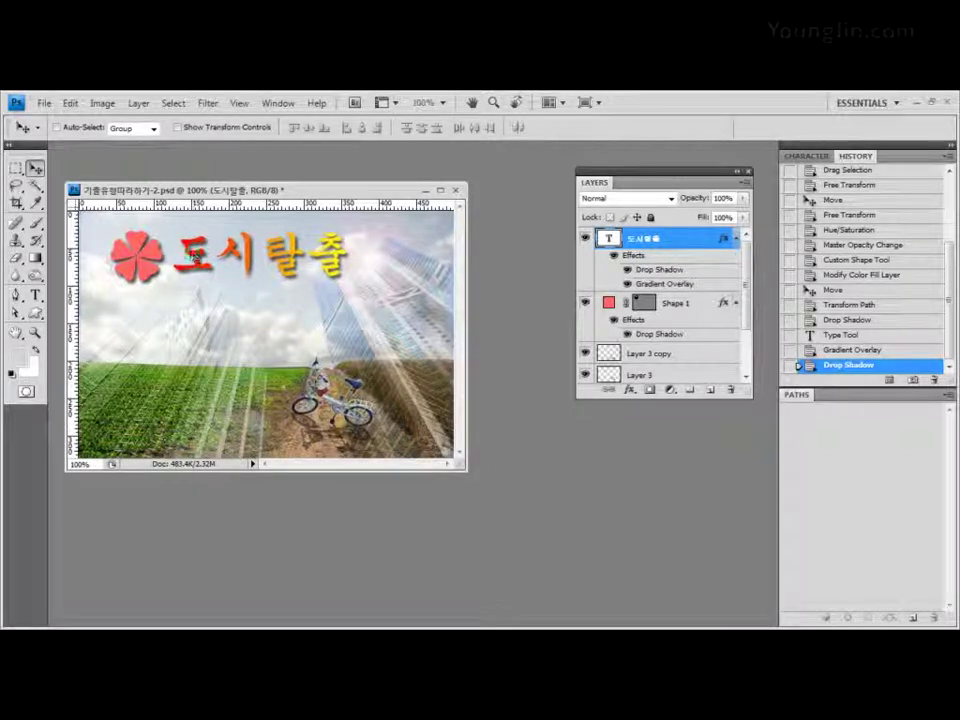
drag(195, 258, 215, 250)
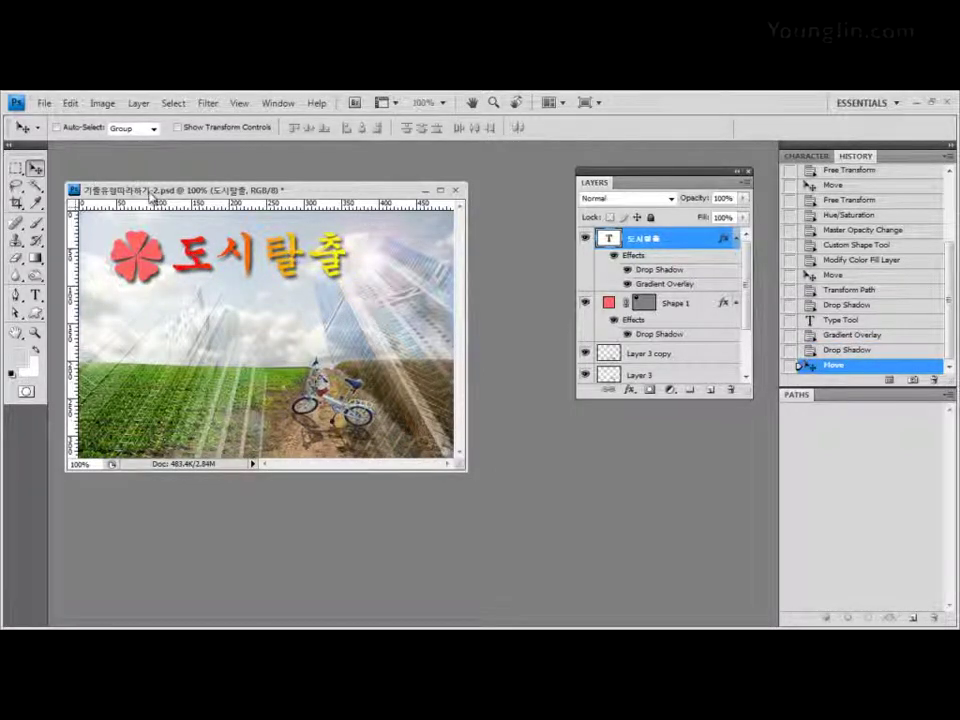
drag(111, 185, 153, 183)
drag(397, 190, 399, 175)
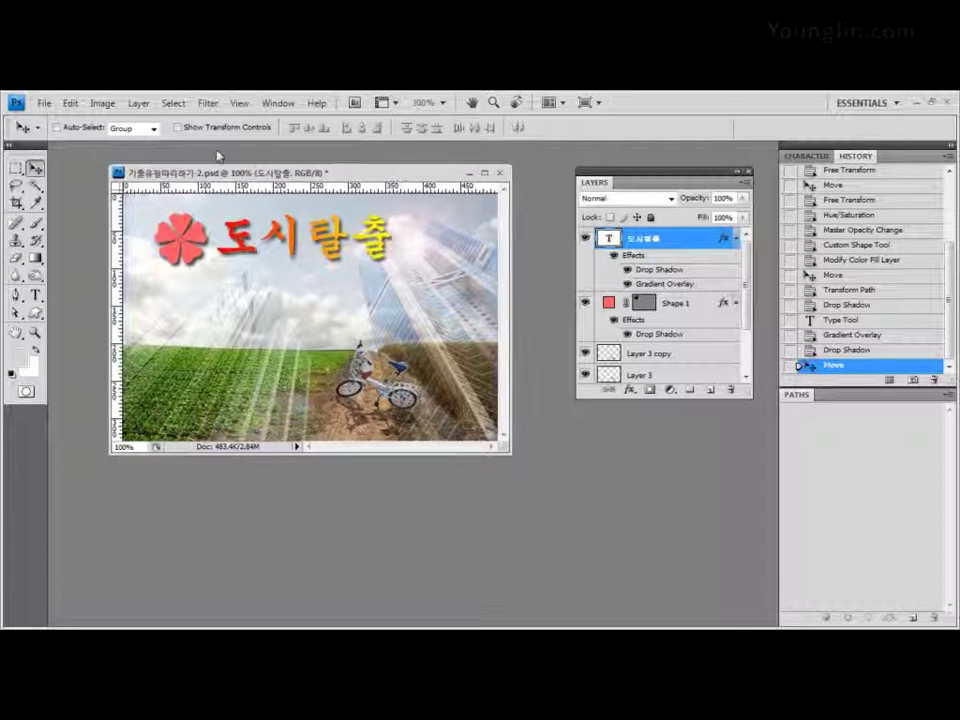
Step: Save the finished composite to its existing PSD file, accepting the format options with Maximize Compatibility enabled
click(44, 103)
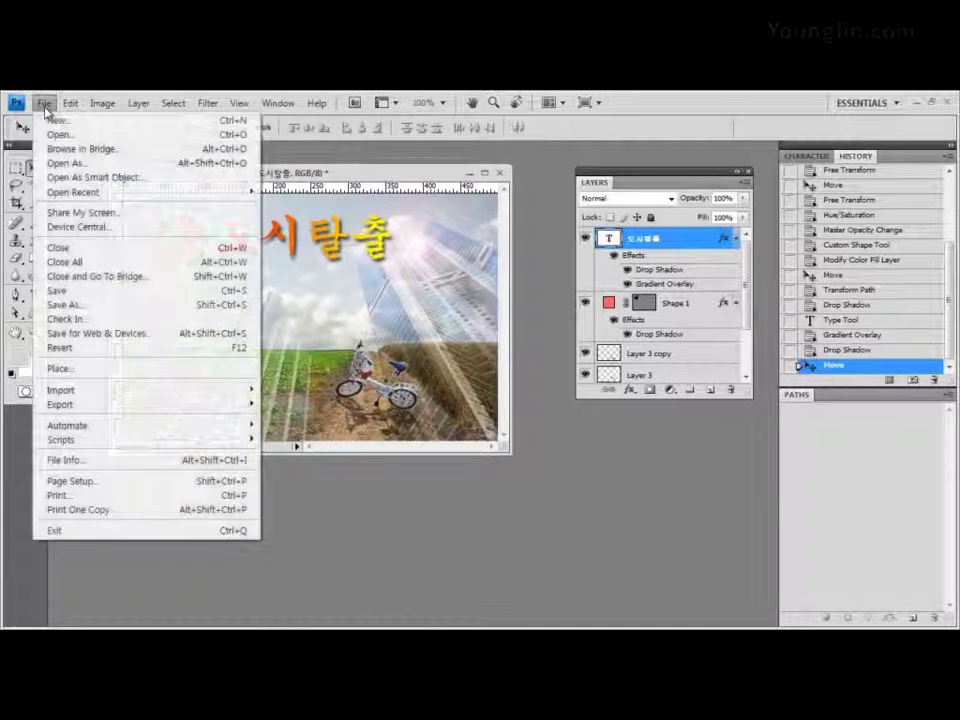
click(62, 290)
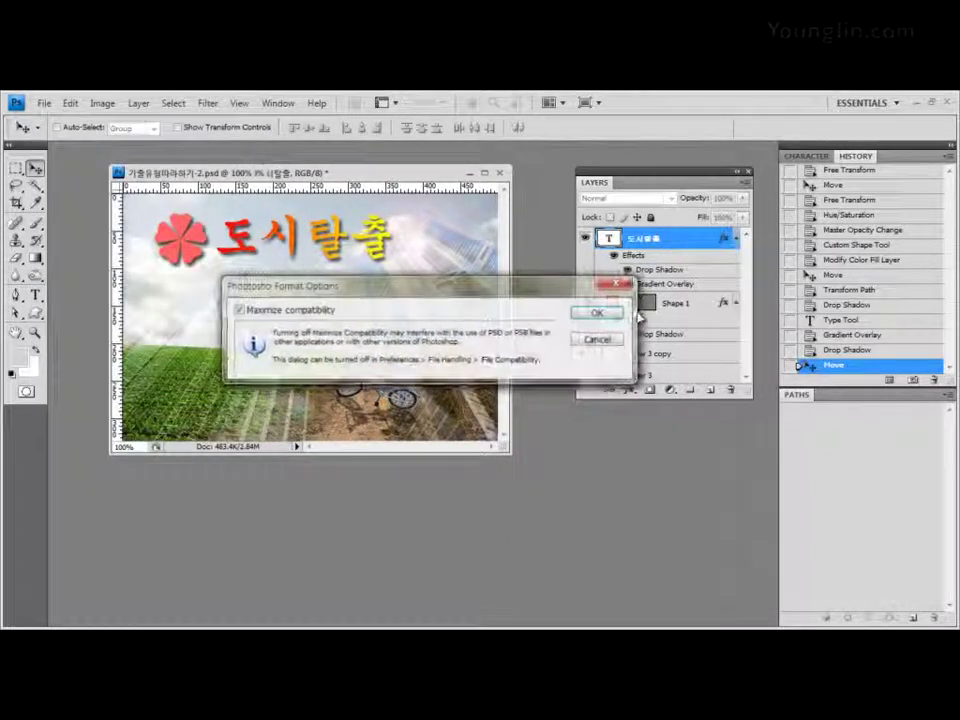
key(Return)
Step: Save a JPEG copy in the Part03 folder, named with the examinee's number and name plus the suffix -2, at Maximum quality 12
click(44, 103)
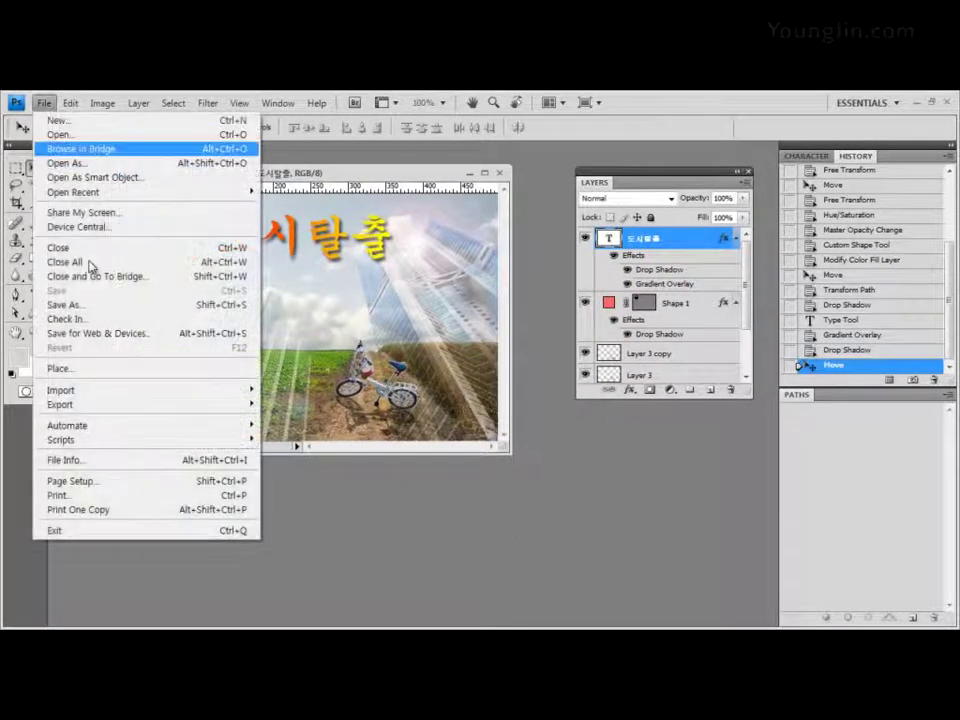
click(96, 303)
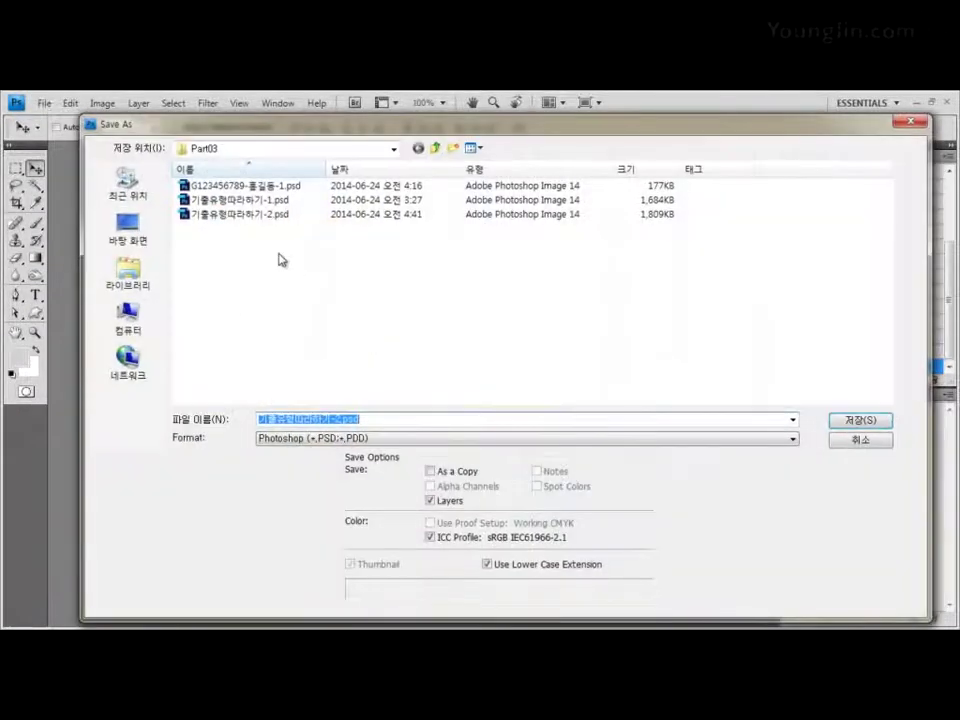
click(370, 438)
click(378, 524)
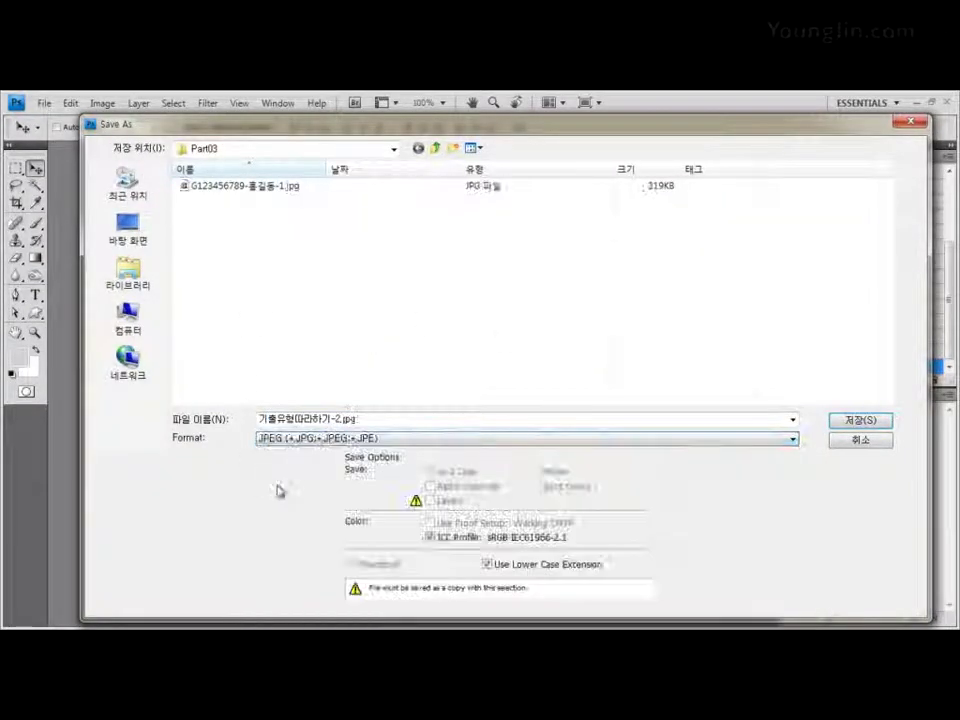
click(270, 190)
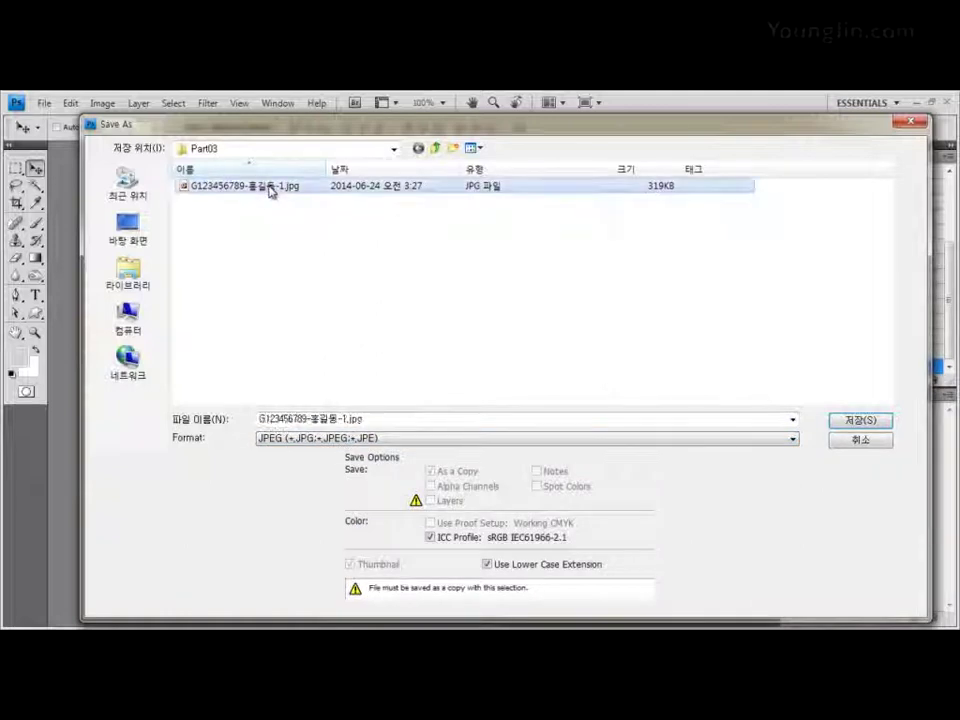
double_click(352, 419)
click(348, 419)
key(BackSpace)
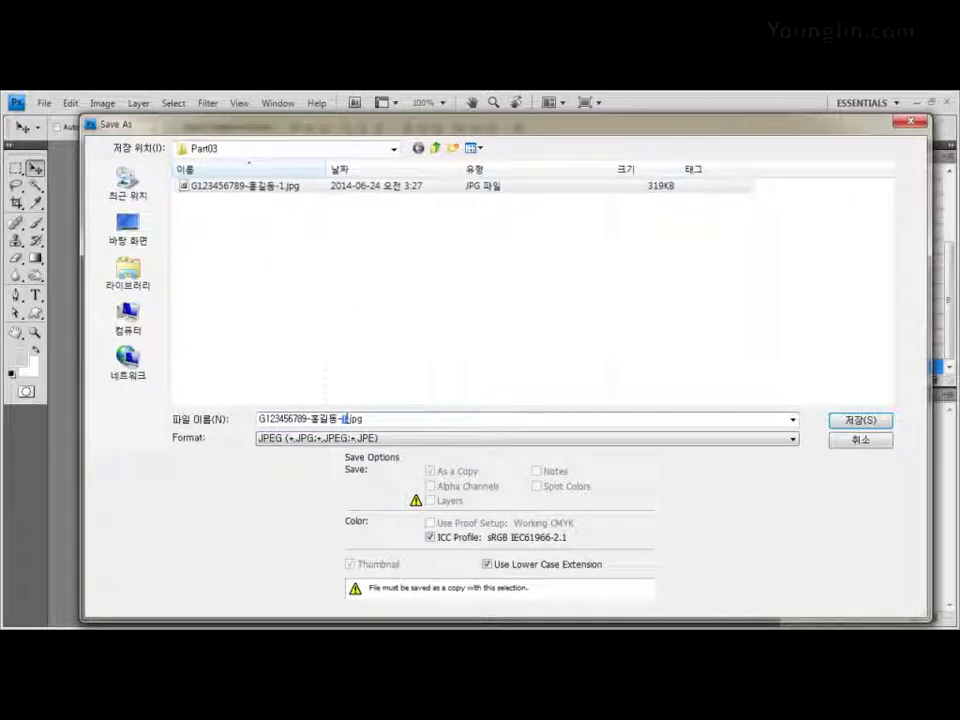
text(2)
click(870, 421)
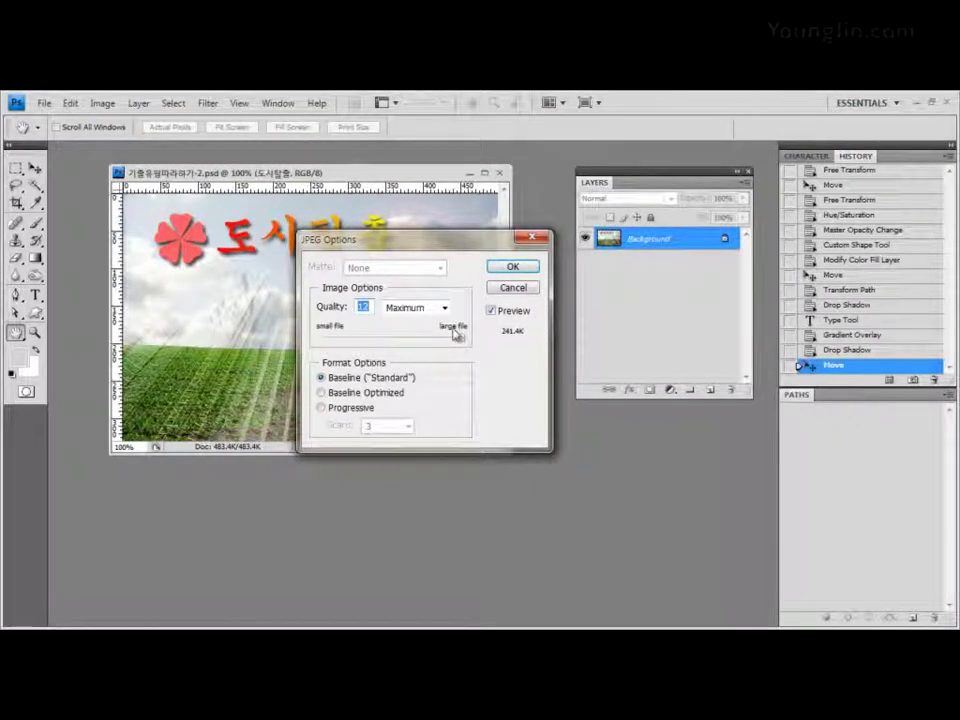
click(531, 267)
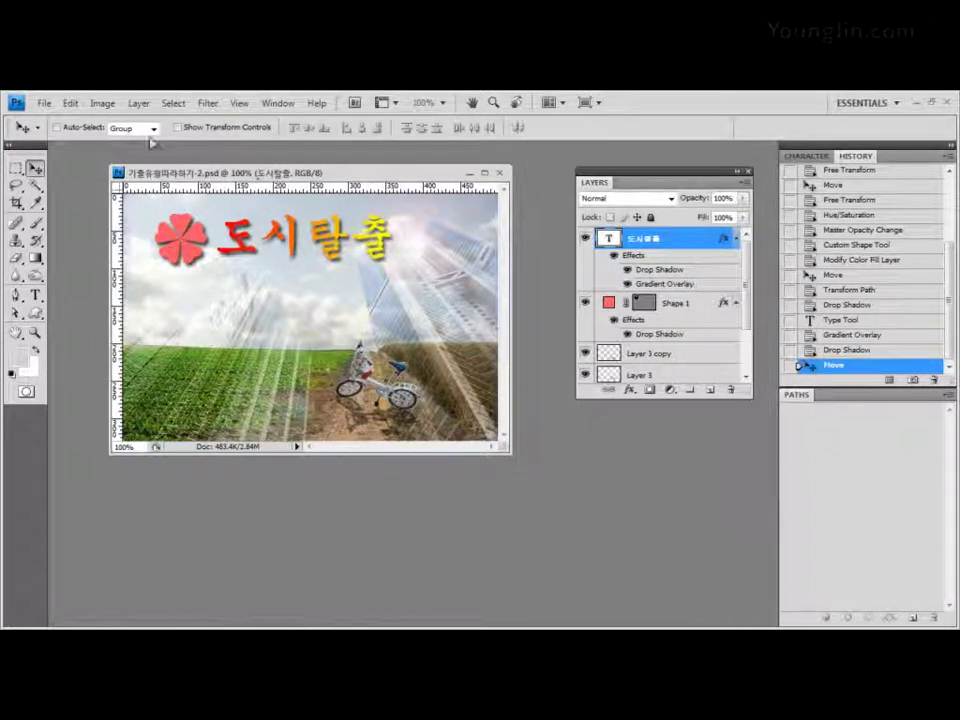
Step: Resize the whole image to 50 × 33 pixels with constrained proportions and enlarge the document window around it
click(70, 103)
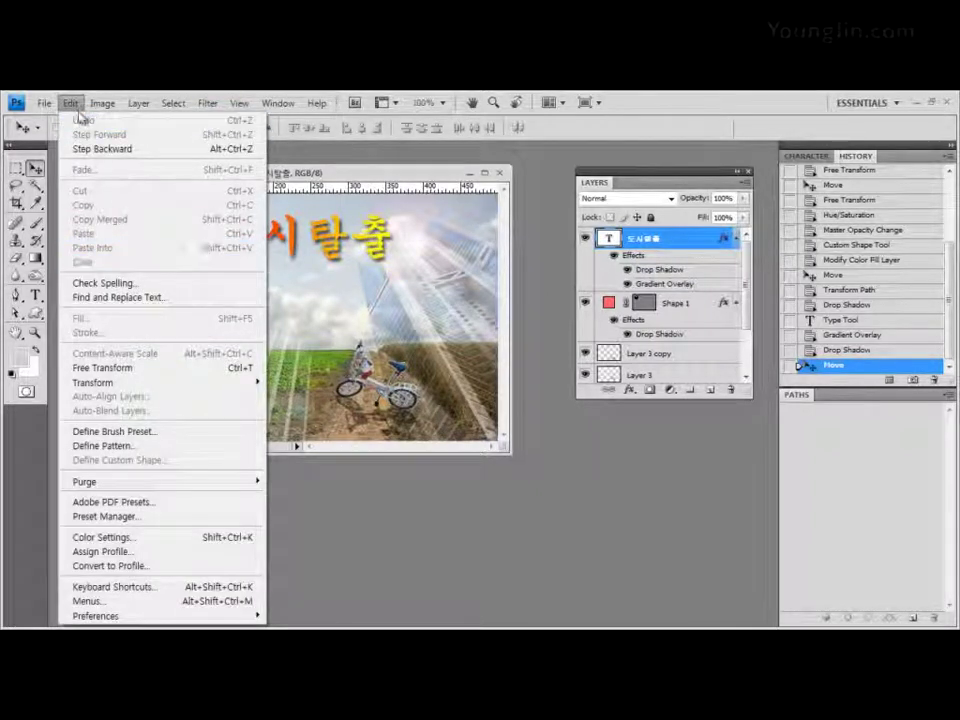
mouse_move(93, 106)
click(133, 211)
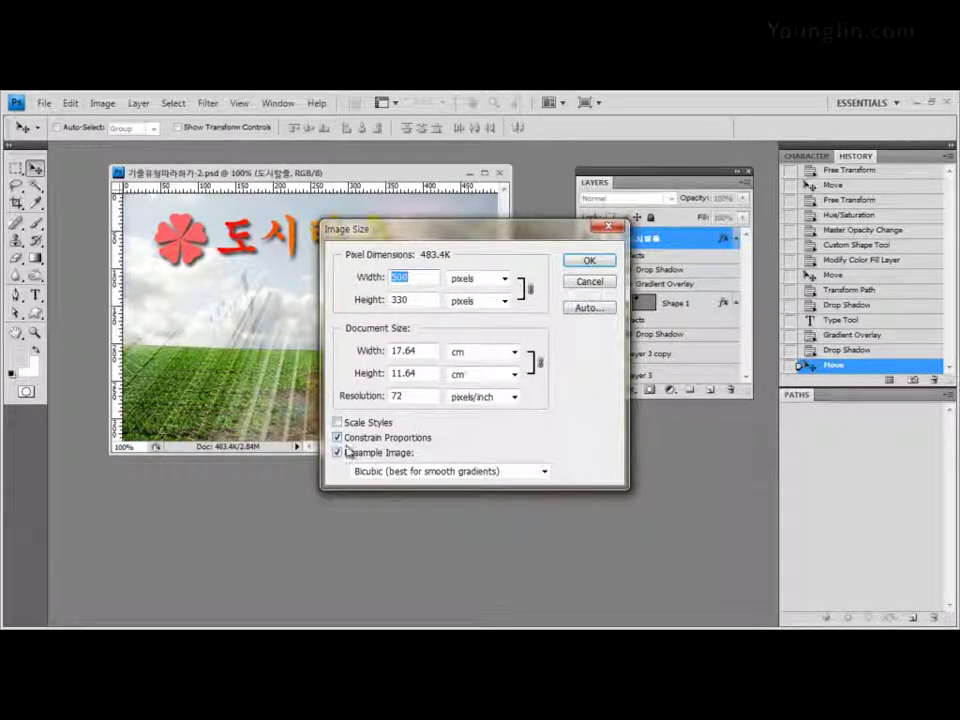
click(408, 280)
key(BackSpace)
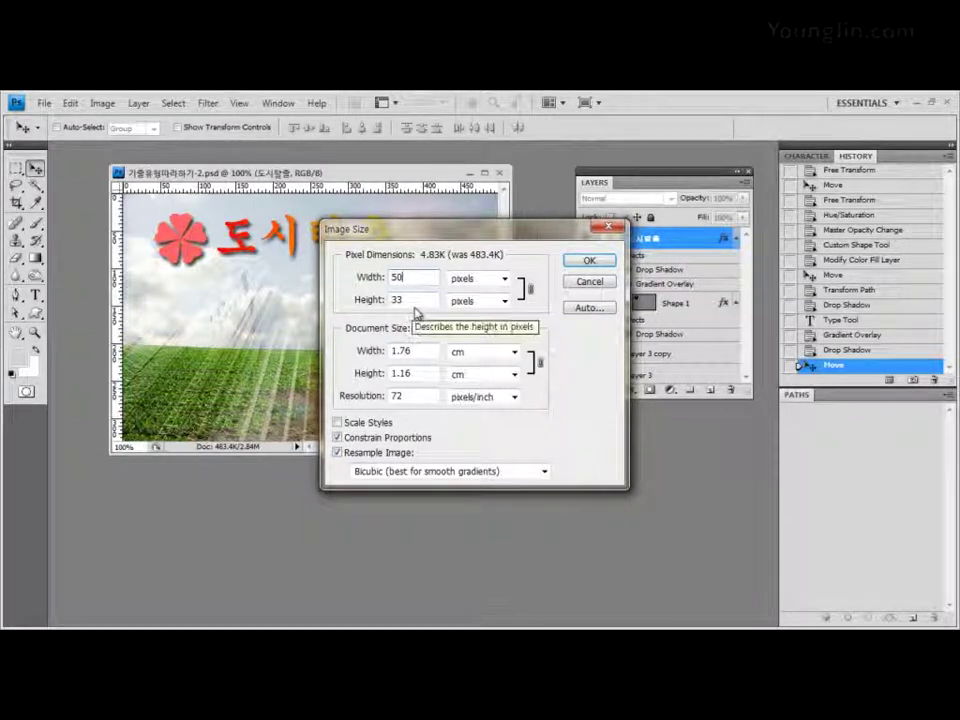
click(590, 262)
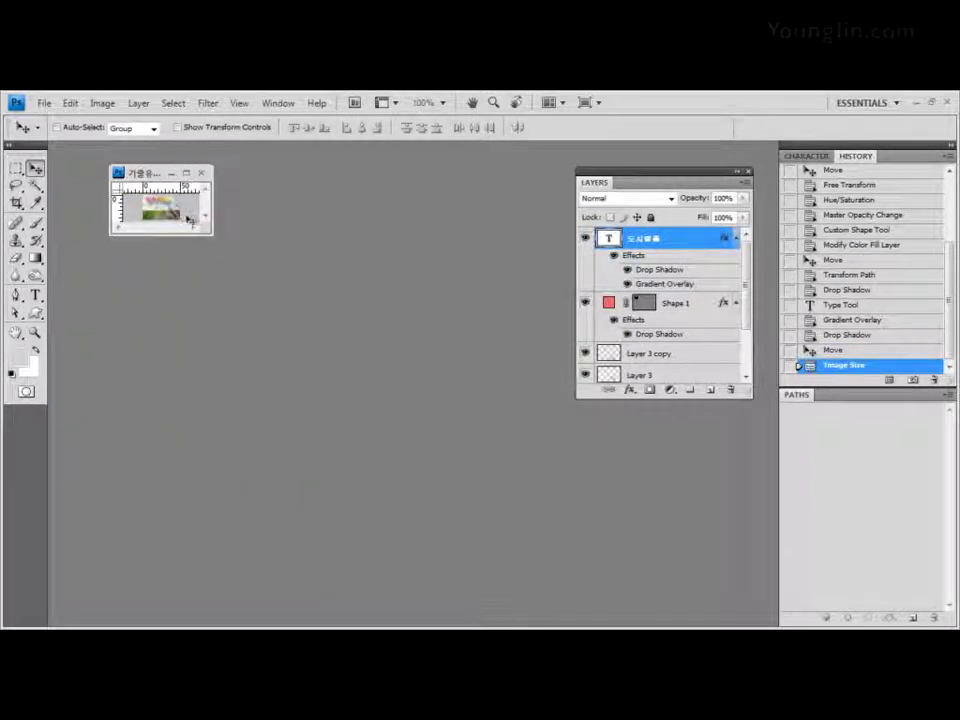
key(ctrl+alt+0)
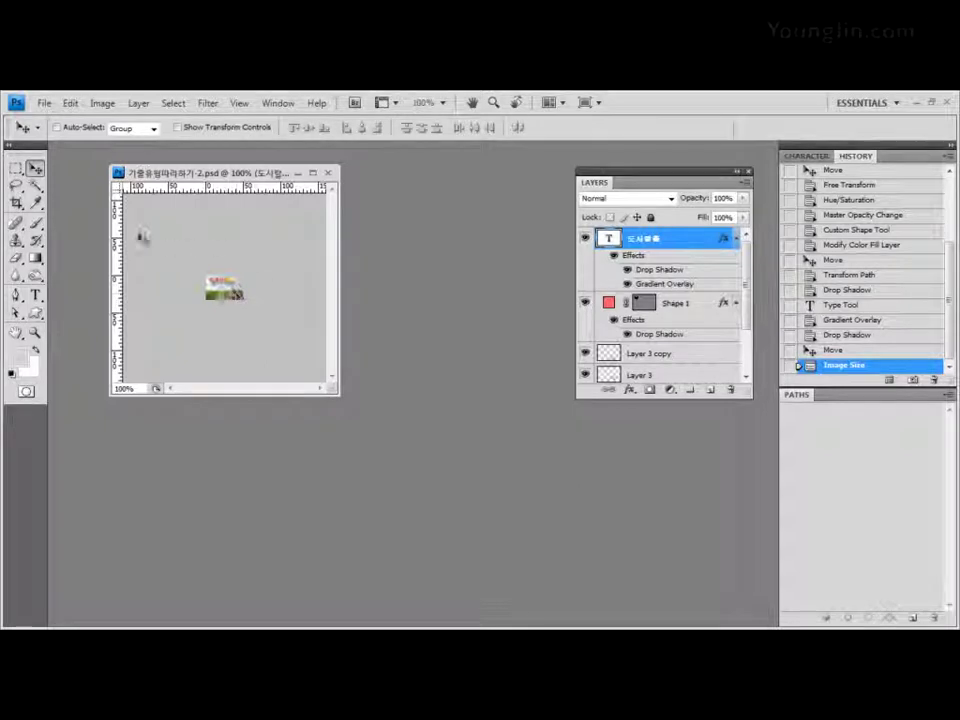
Step: Save the reduced image as a new PSD in Part03, named with the examinee's number and name plus the suffix -2, keeping Maximize Compatibility
click(44, 103)
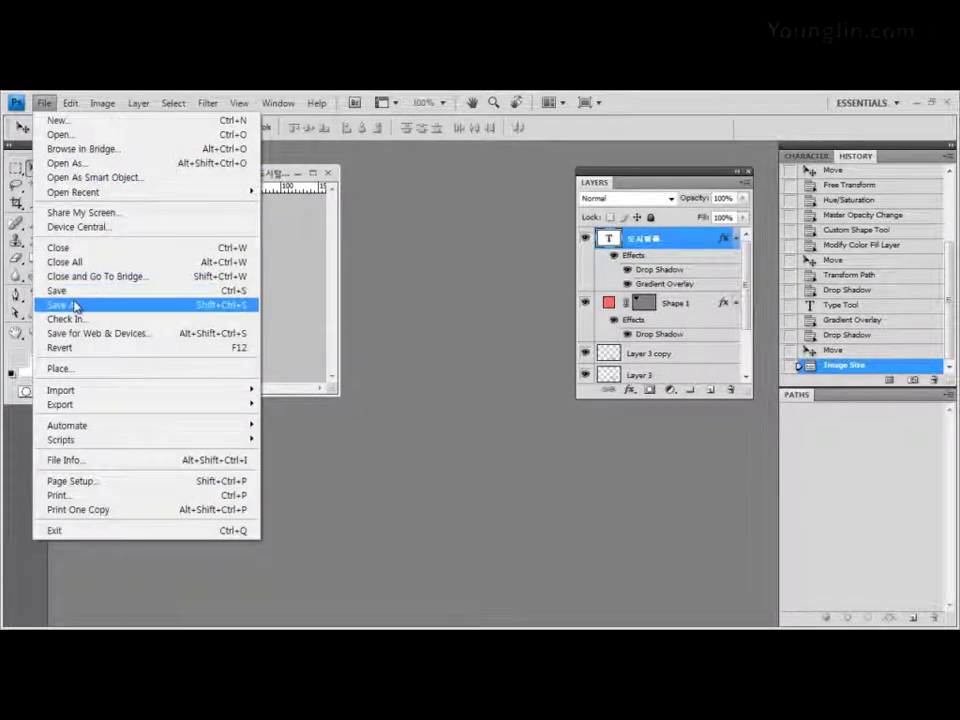
click(75, 306)
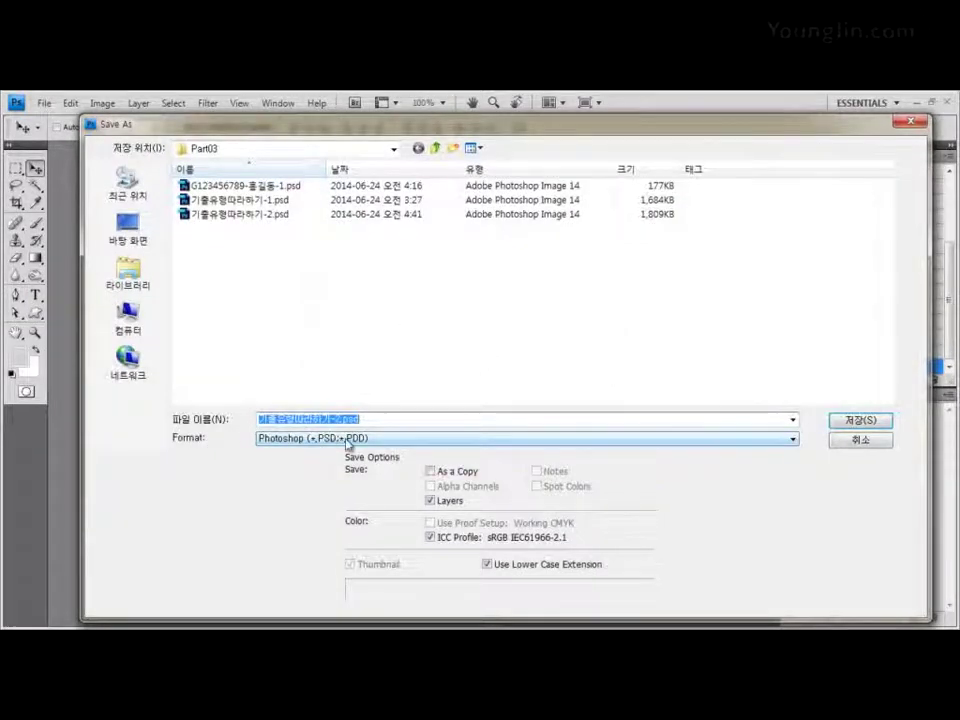
click(291, 190)
double_click(340, 419)
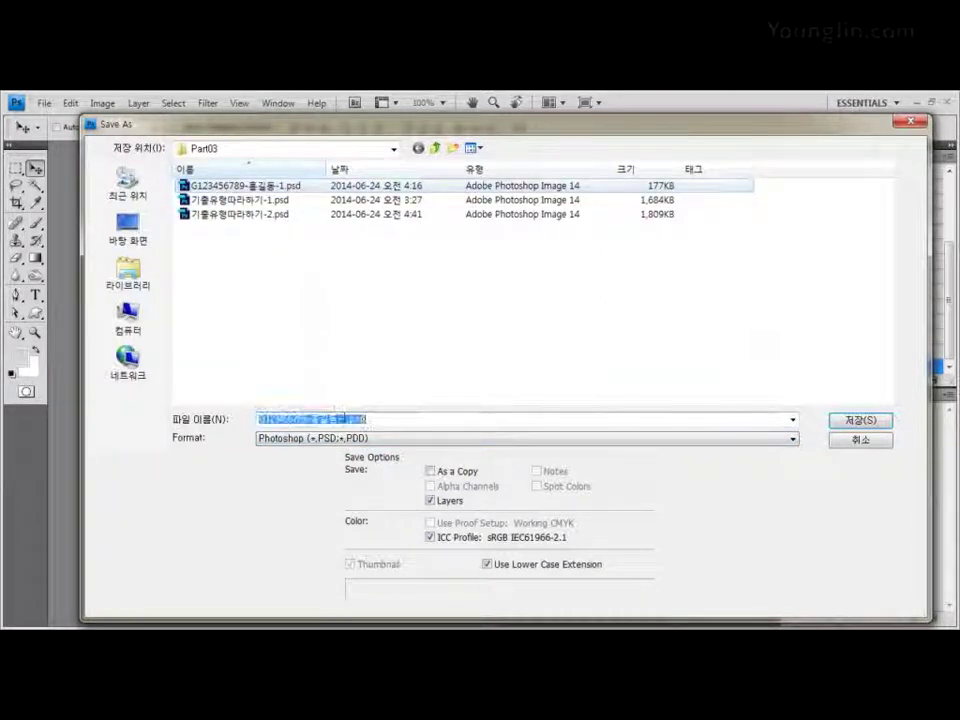
click(343, 419)
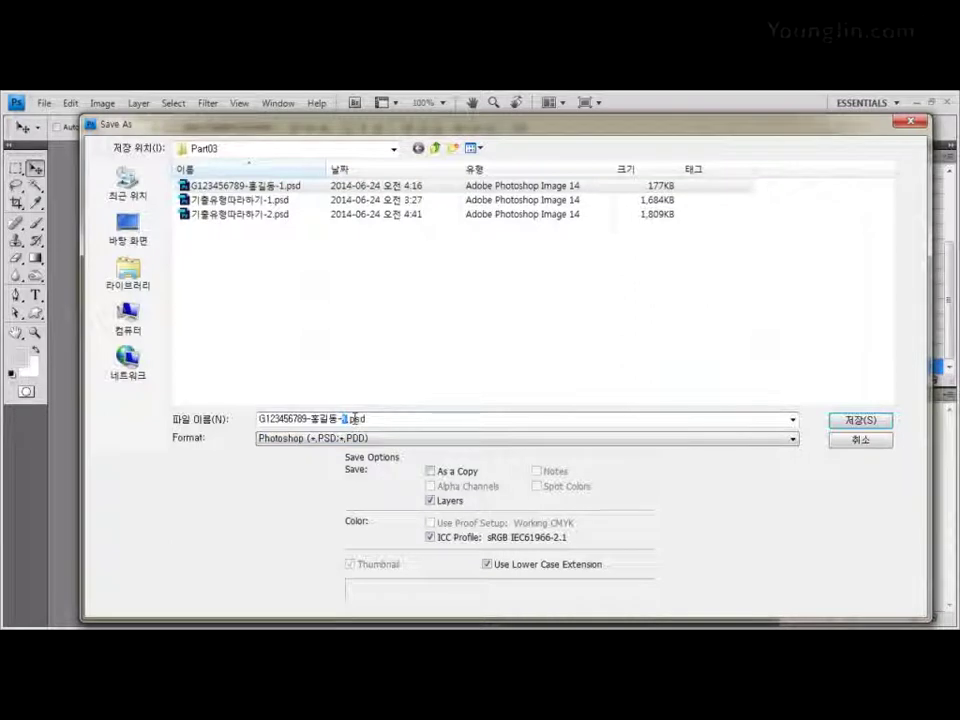
text(2)
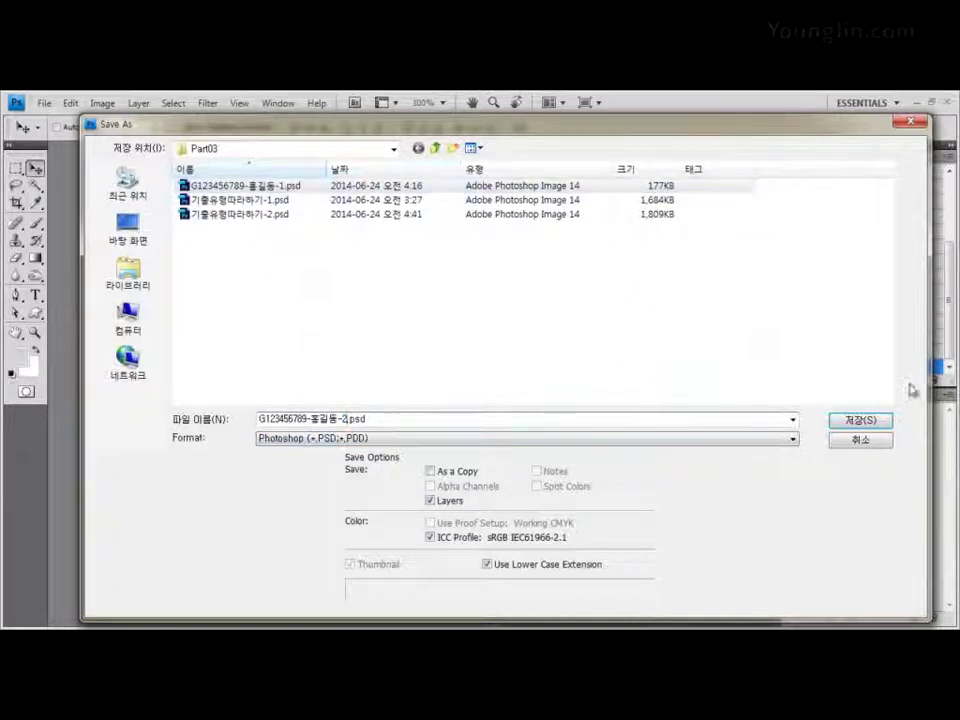
click(878, 421)
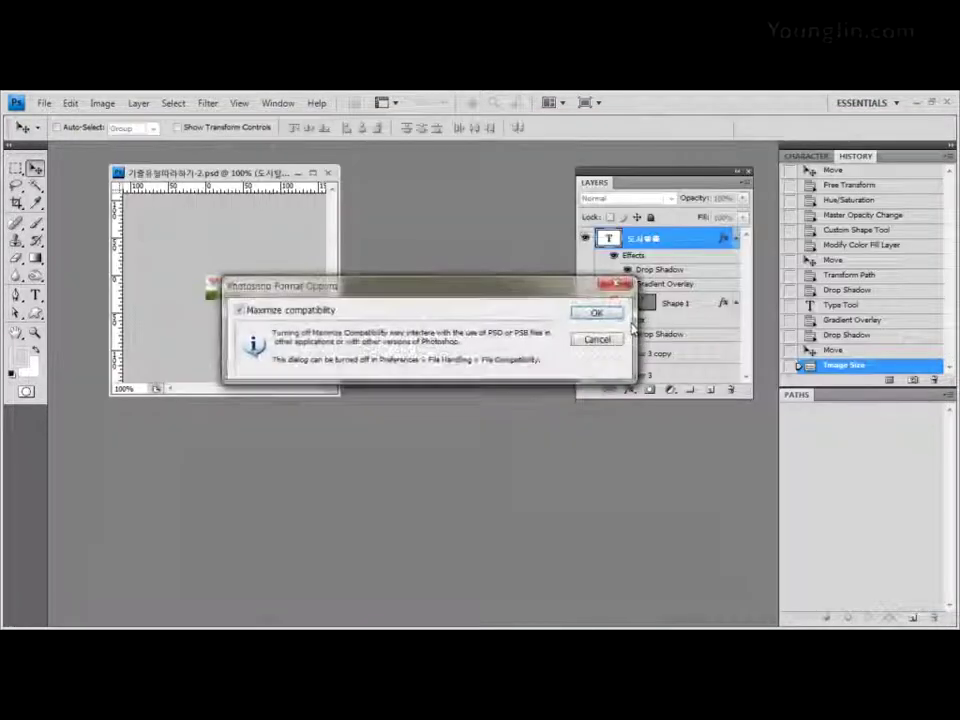
click(596, 313)
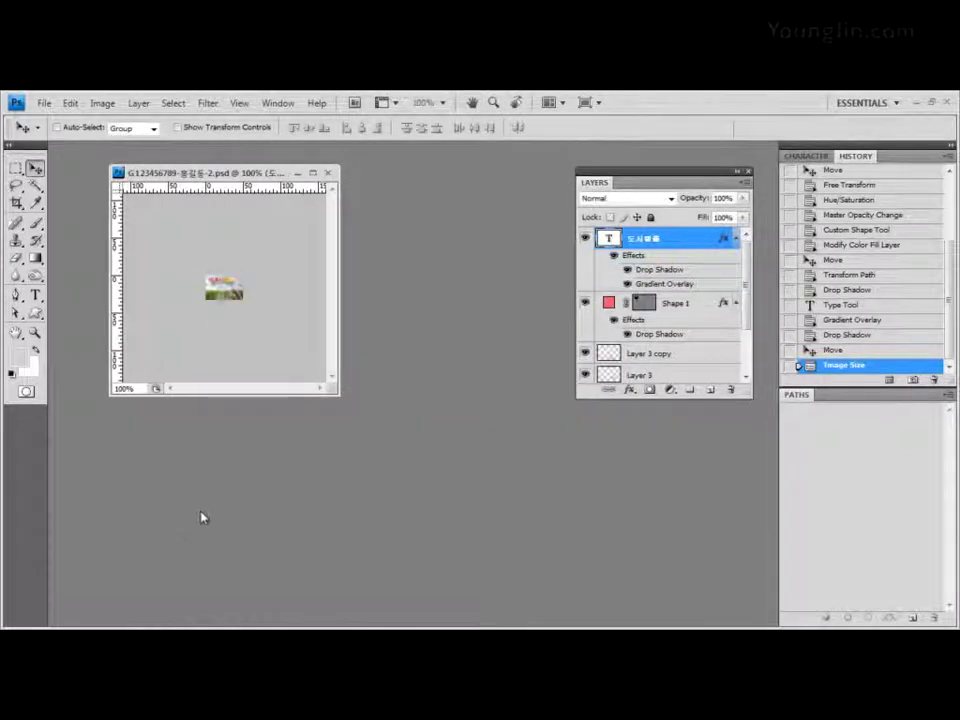
Step: Close the reduced document and check the saved JPG and PSD files in the Part03 folder without opening any
click(331, 178)
double_click(293, 323)
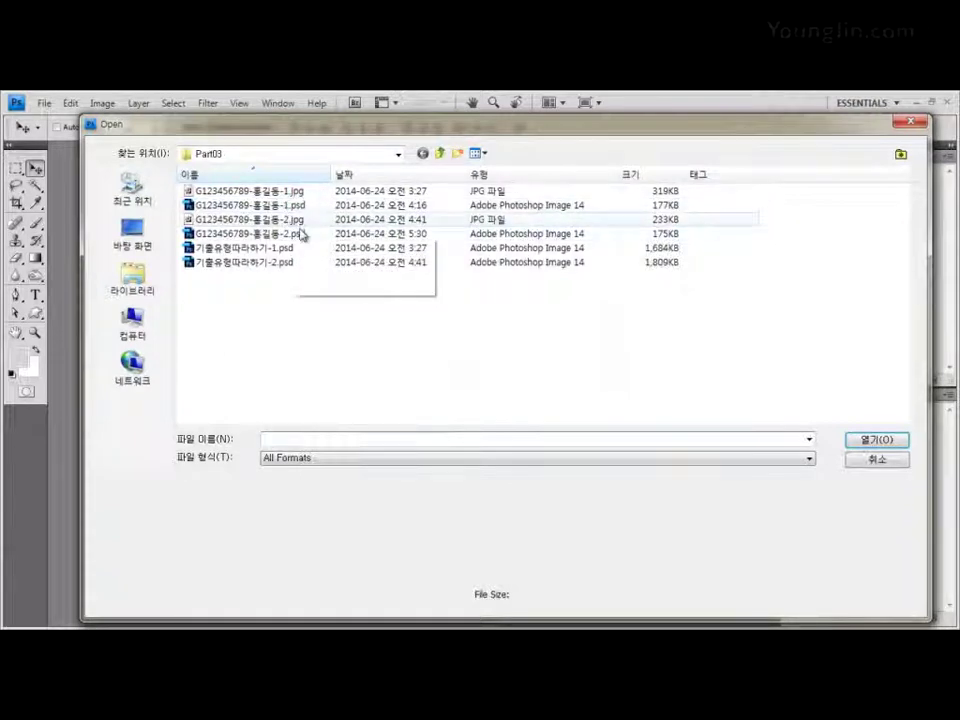
click(874, 462)
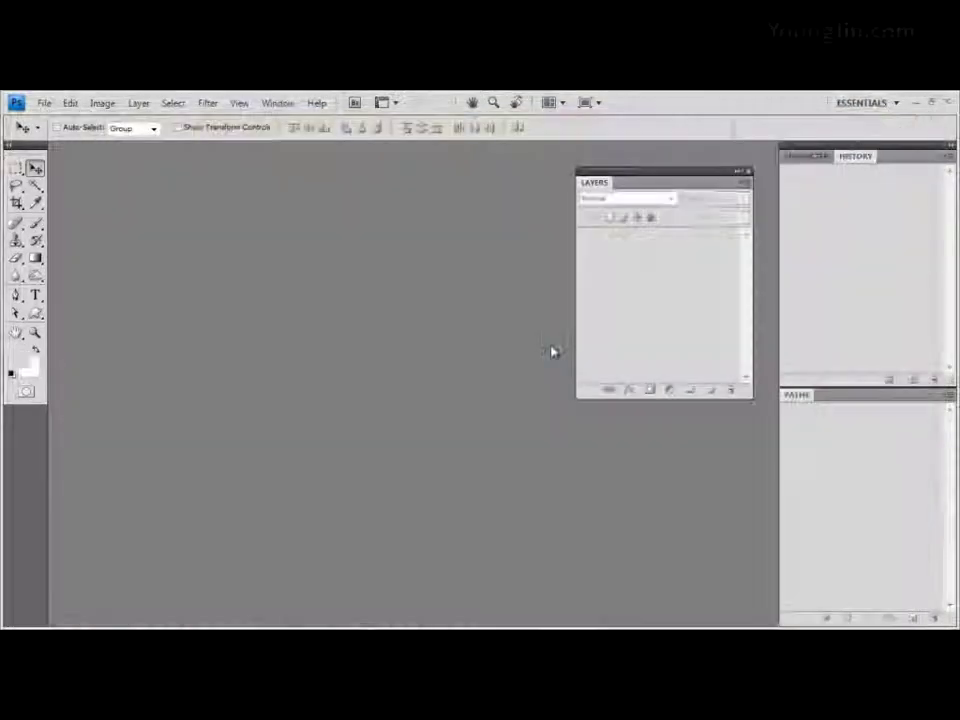